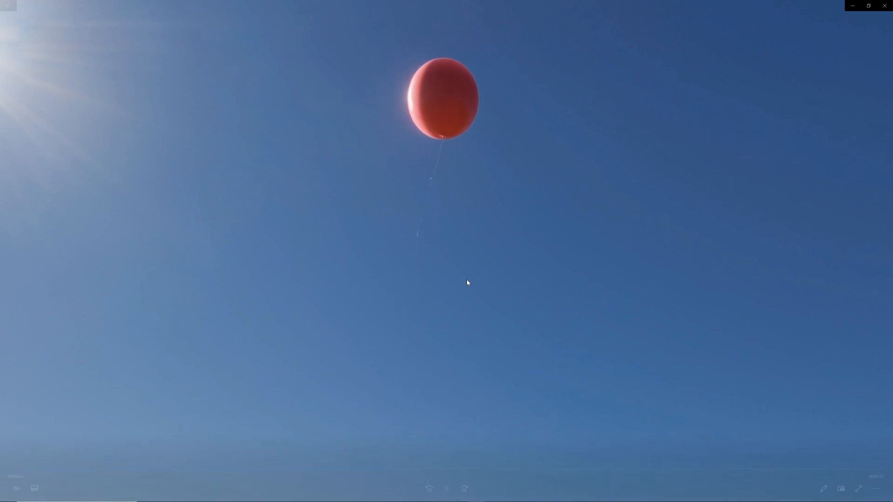
Play and scrub the balloon video around the 44-second mark to examine how the balloon bursts
{"action": "key", "text": "space"}
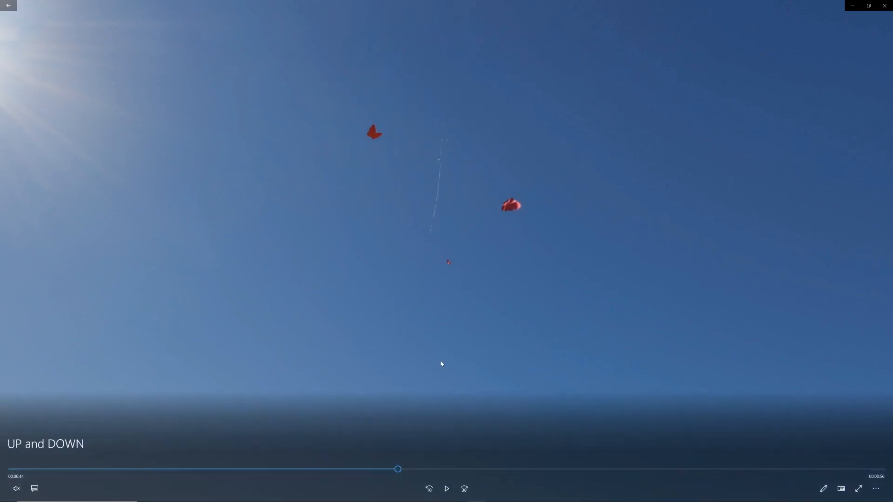
{"action": "left_click", "coordinate": [390, 469]}
{"action": "key", "text": "space"}
{"action": "key", "text": "space"}
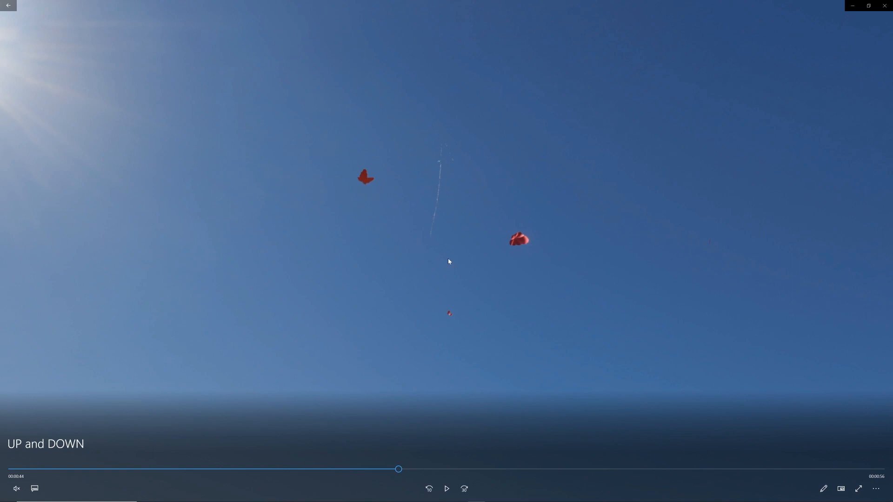
{"action": "left_click", "coordinate": [445, 170]}
{"action": "left_click", "coordinate": [453, 198]}
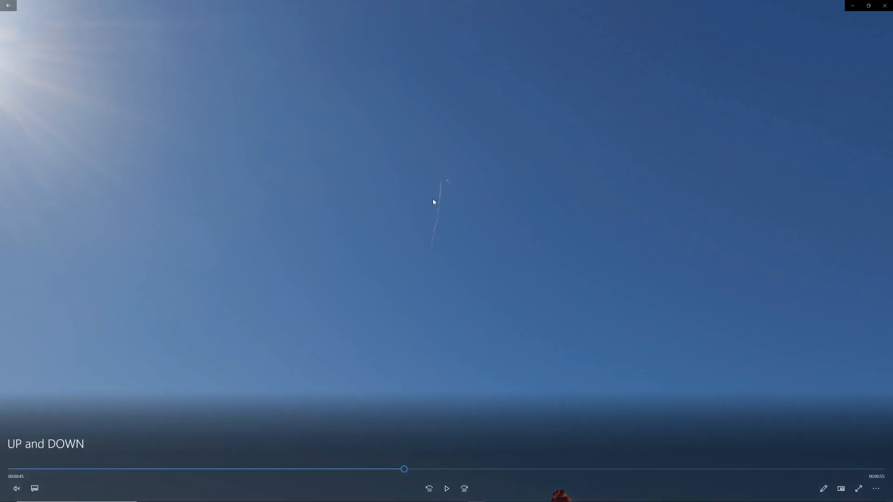
{"action": "left_click", "coordinate": [393, 471]}
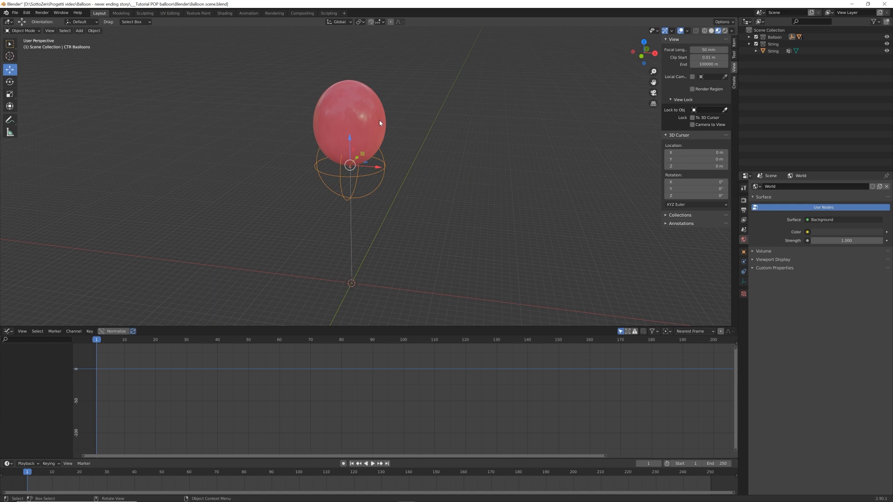
Examine the balloon's shape, its knot and its mesh topology from the front and at an angle
{"action": "left_click", "coordinate": [379, 122]}
{"action": "key", "text": "KP_1"}
{"action": "scroll", "coordinate": [447, 184], "scroll_direction": "up", "scroll_amount": 8}
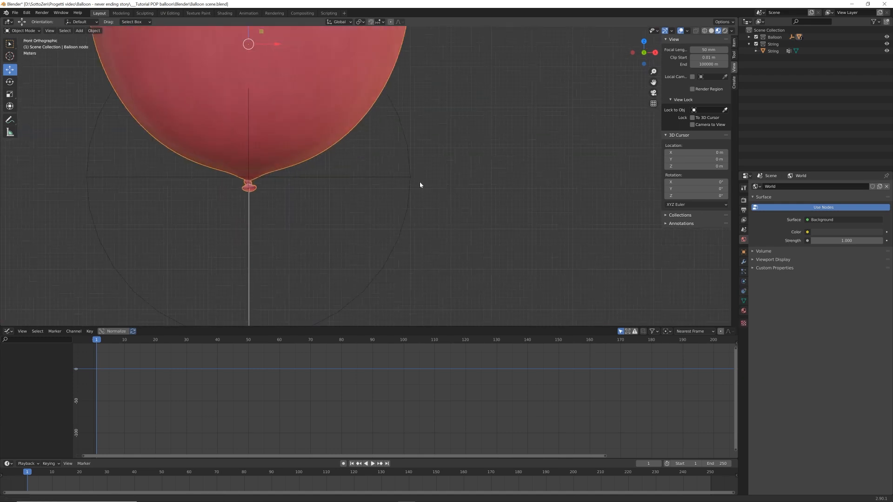
{"action": "middle_click_drag", "start_coordinate": [420, 185], "coordinate": [455, 179]}
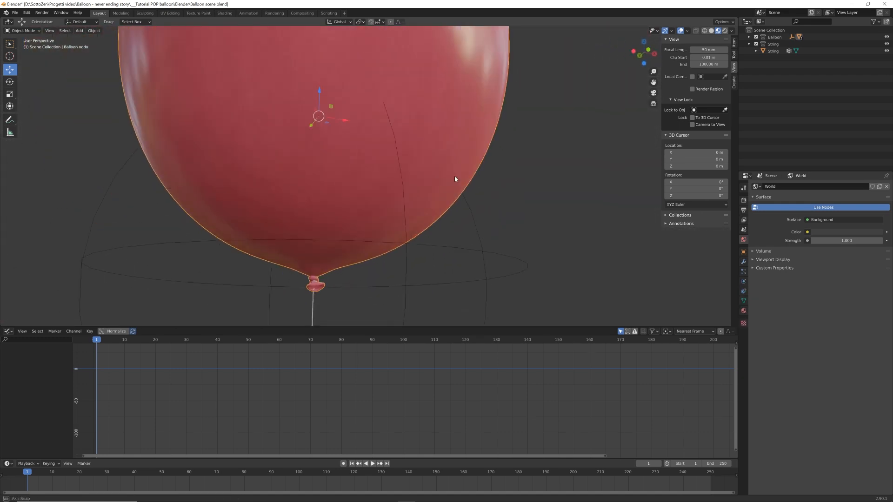
{"action": "scroll", "coordinate": [455, 179], "scroll_direction": "down", "scroll_amount": 6}
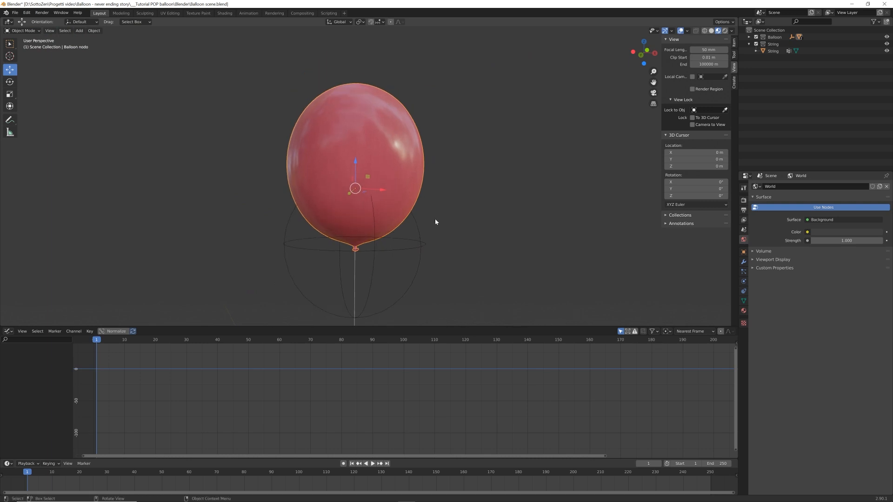
{"action": "key", "text": "Tab"}
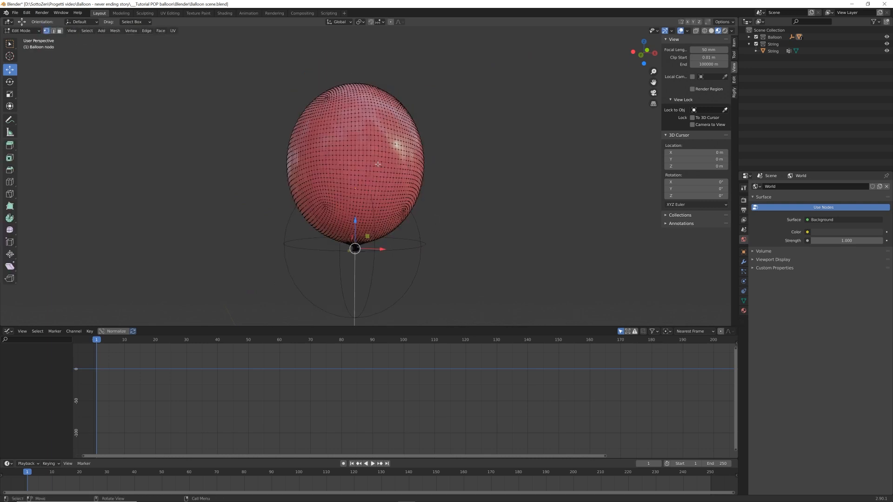
{"action": "key", "text": "Tab"}
{"action": "scroll", "coordinate": [391, 174], "scroll_direction": "down", "scroll_amount": 3}
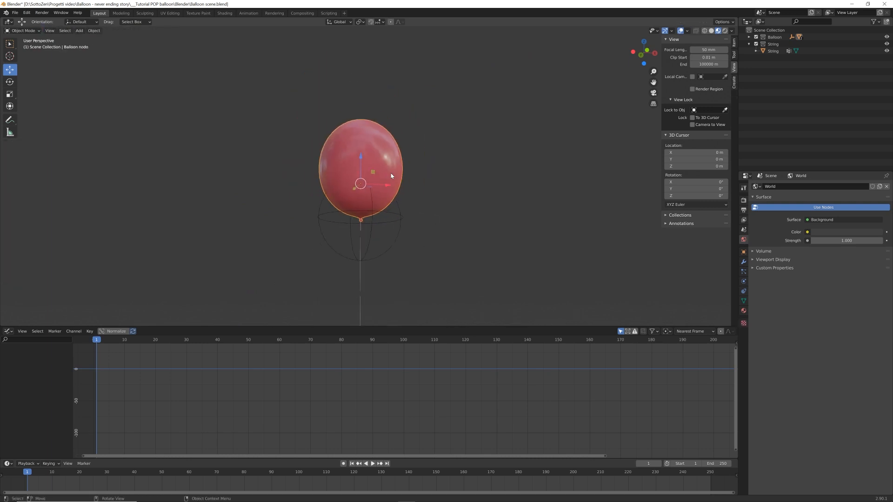
{"action": "middle_click_drag", "start_coordinate": [391, 175], "coordinate": [389, 196]}
{"action": "key", "text": "Tab"}
{"action": "scroll", "coordinate": [382, 182], "scroll_direction": "up", "scroll_amount": 4}
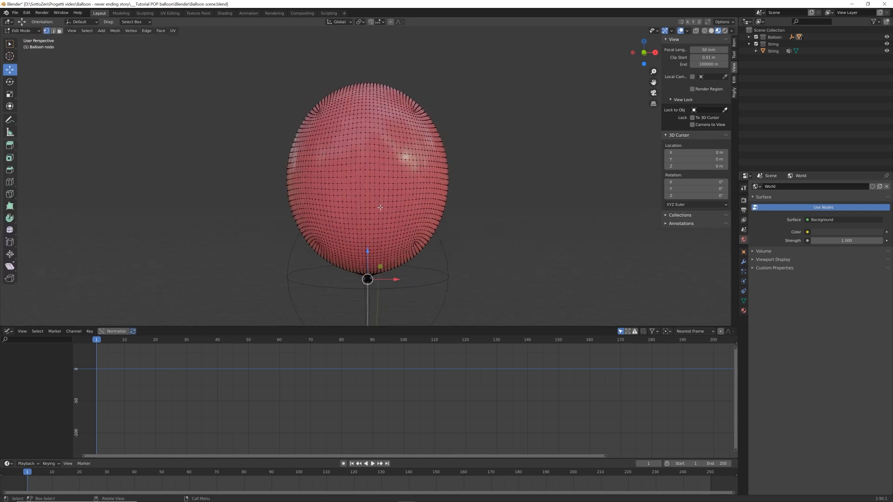
{"action": "key", "text": "Tab"}
{"action": "scroll", "coordinate": [381, 209], "scroll_direction": "down", "scroll_amount": 5}
Inspect the string, its attachment at the balloon's knot and the spherical controller around it
{"action": "left_click", "coordinate": [371, 253]}
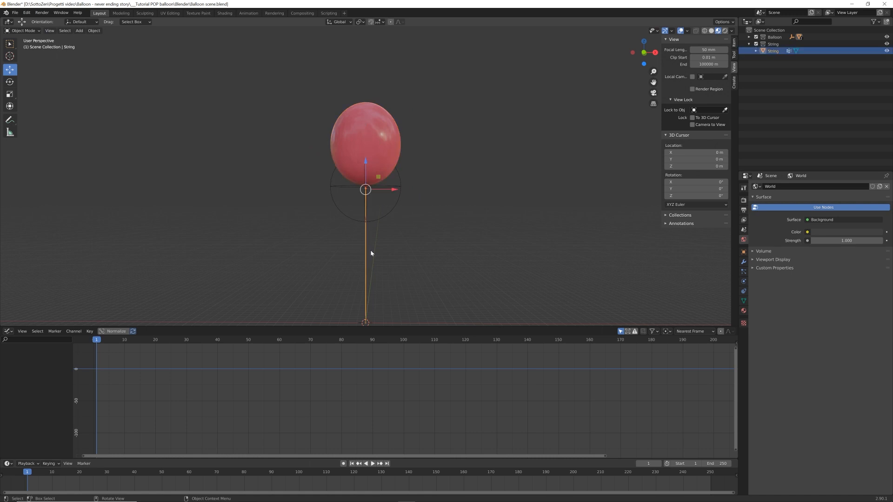
{"action": "scroll", "coordinate": [371, 253], "scroll_direction": "up", "scroll_amount": 5}
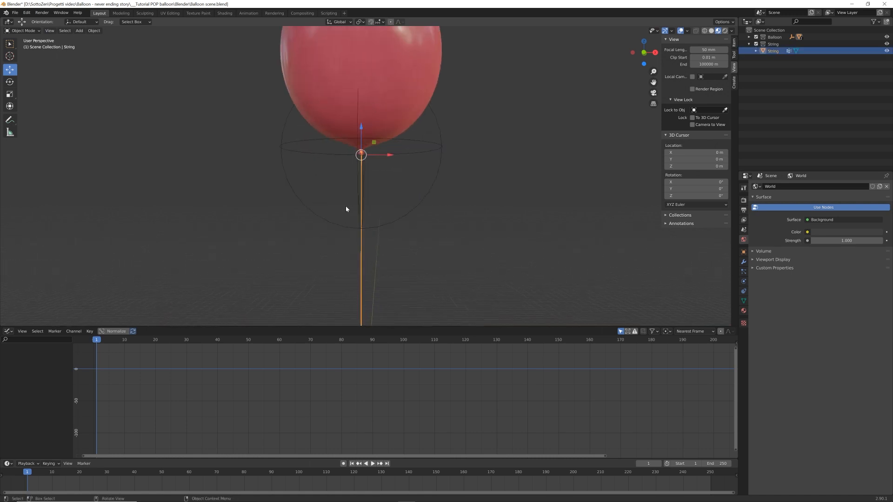
{"action": "middle_click_drag", "start_coordinate": [346, 209], "coordinate": [367, 201]}
{"action": "scroll", "coordinate": [363, 185], "scroll_direction": "down", "scroll_amount": 4}
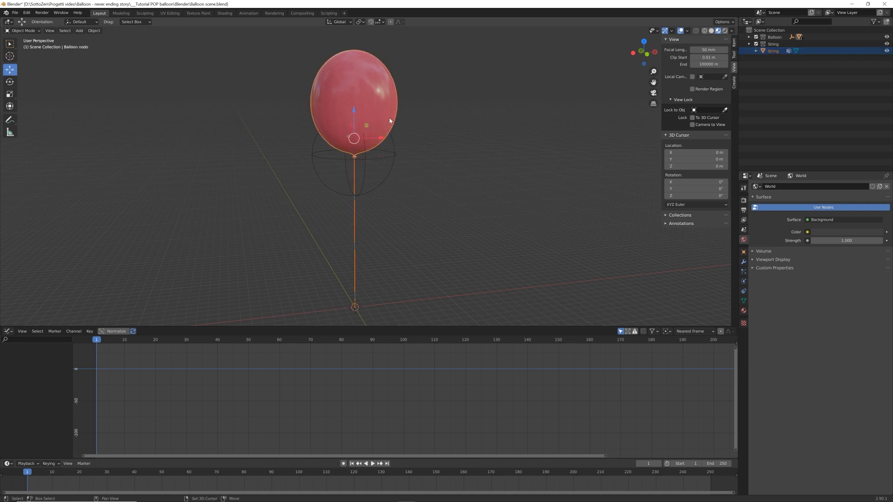
{"action": "left_click", "coordinate": [394, 153]}
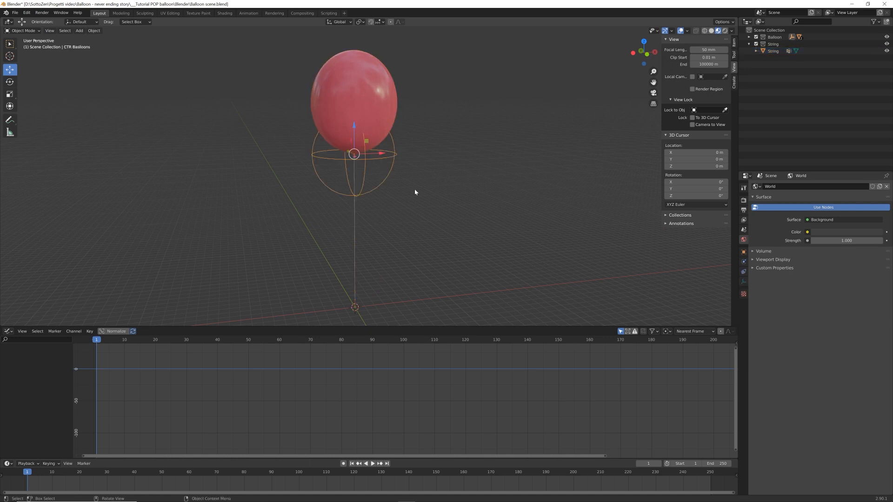
{"action": "key", "text": "KP_Decimal"}
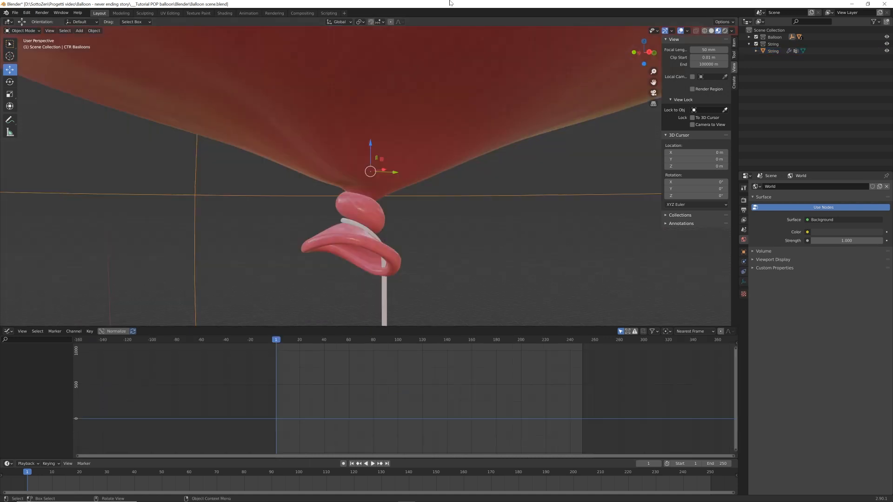
{"action": "scroll", "coordinate": [409, 175], "scroll_direction": "down", "scroll_amount": 10}
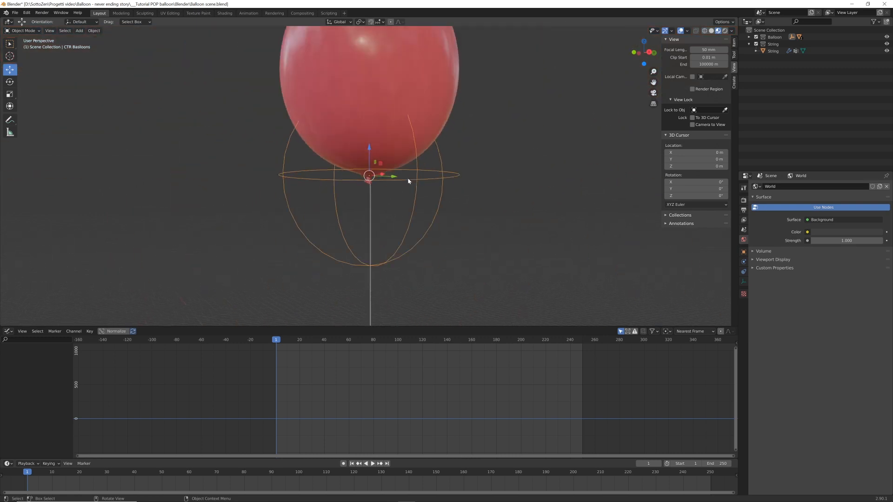
Insert a single keyframe on the balloon controller's Z location at frame 1, working in front view
{"action": "key", "text": "KP_1"}
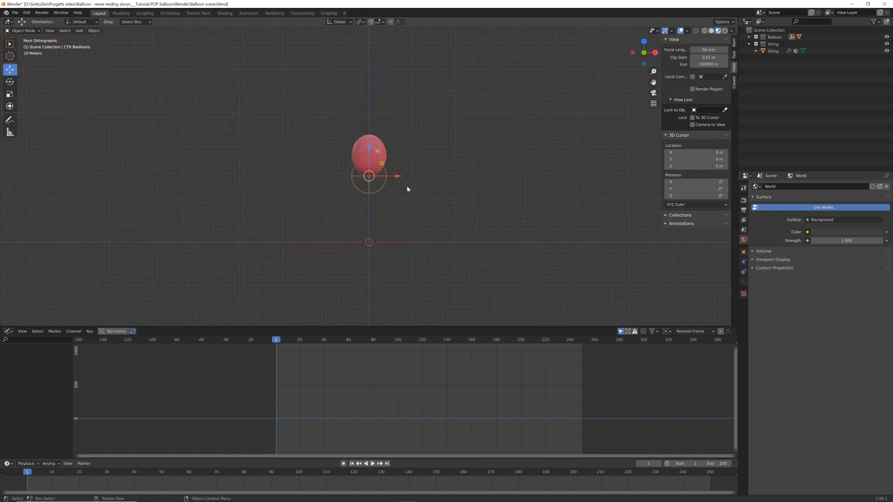
{"action": "scroll", "coordinate": [407, 177], "scroll_direction": "down", "scroll_amount": 3}
{"action": "scroll", "coordinate": [386, 229], "scroll_direction": "up", "scroll_amount": 6}
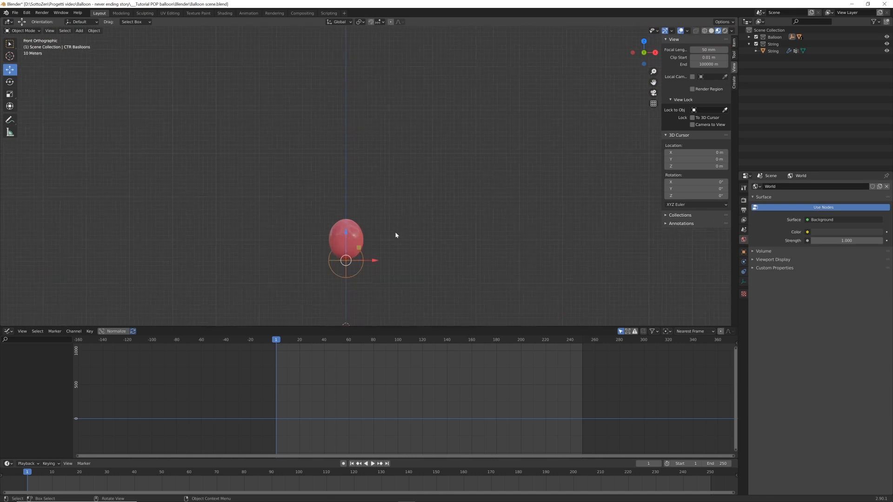
{"action": "middle_click_drag", "start_coordinate": [425, 200], "coordinate": [444, 197], "text": "shift"}
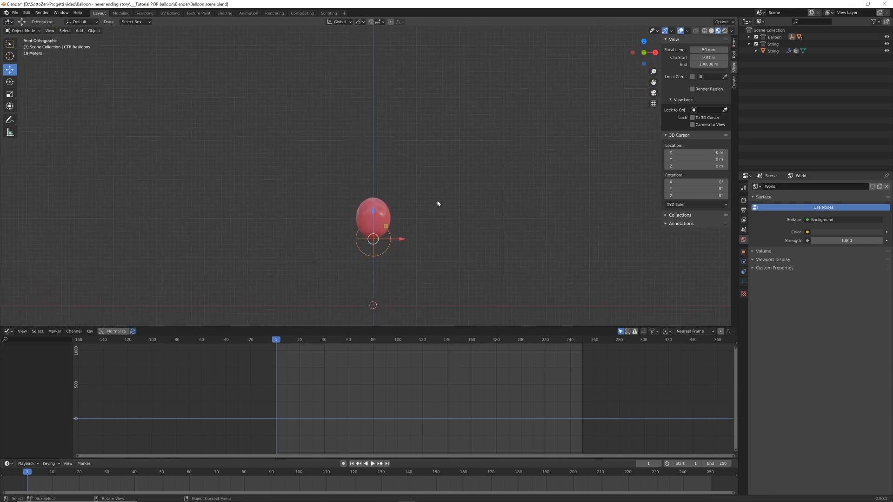
{"action": "scroll", "coordinate": [426, 218], "scroll_direction": "up", "scroll_amount": 1}
{"action": "middle_click_drag", "start_coordinate": [432, 220], "coordinate": [435, 200], "text": "shift"}
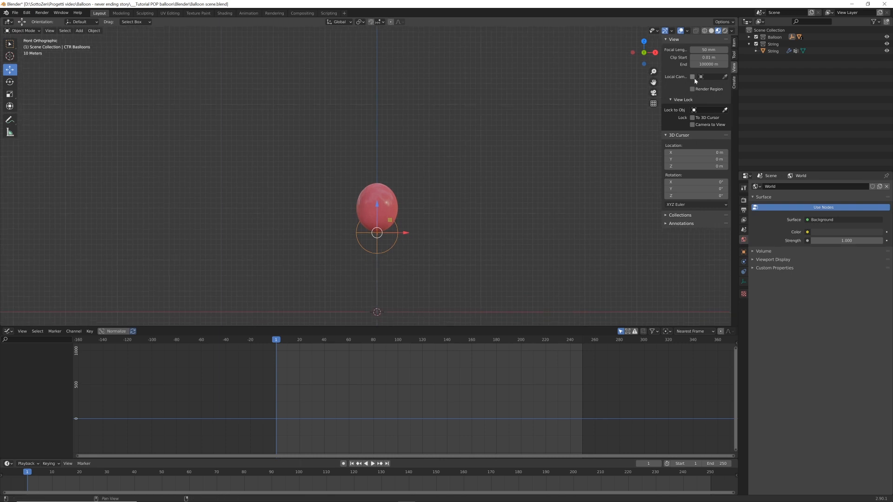
{"action": "left_click", "coordinate": [734, 43]}
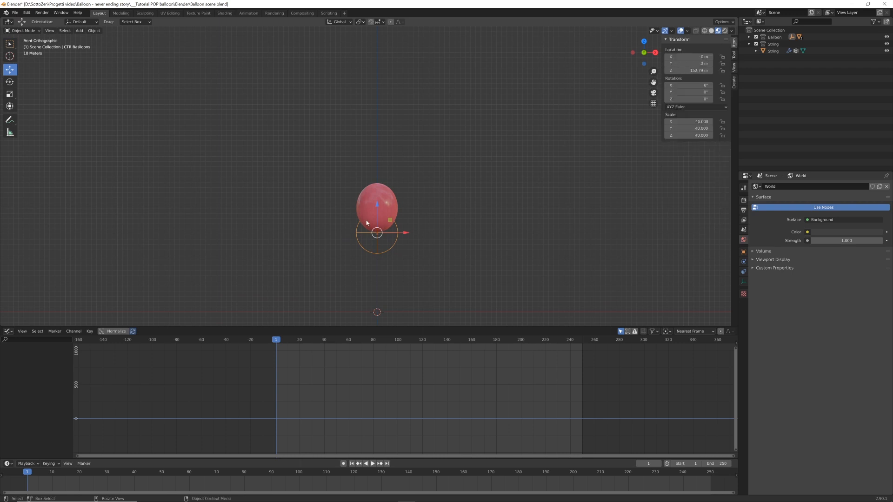
{"action": "right_click", "coordinate": [682, 71]}
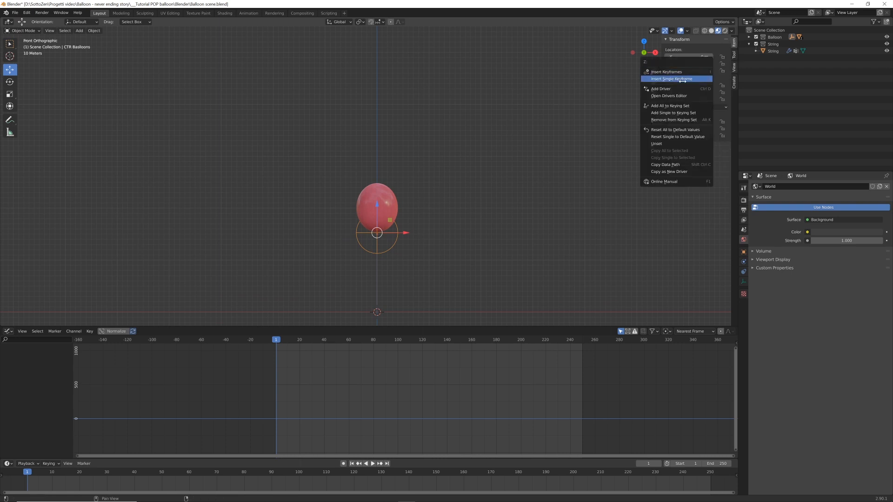
{"action": "left_click", "coordinate": [681, 79]}
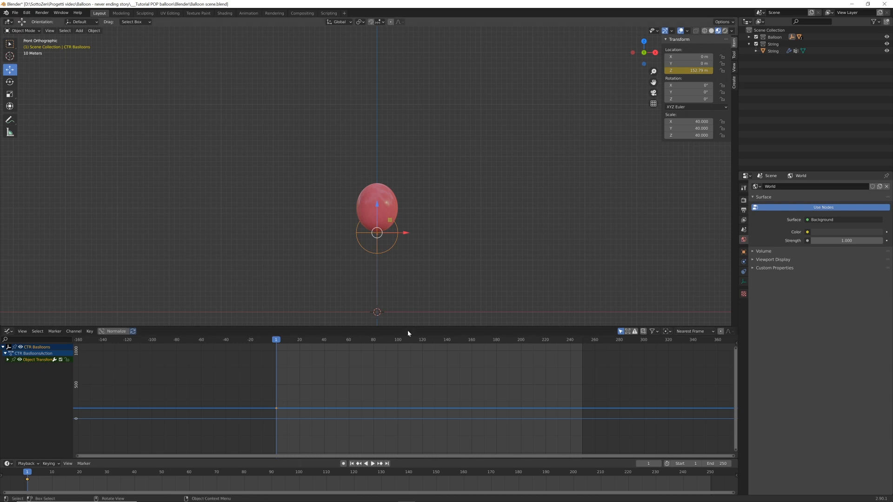
At frame 100, raise the balloon controller about 342 m along Z and keyframe its Z location
{"action": "left_click", "coordinate": [398, 340]}
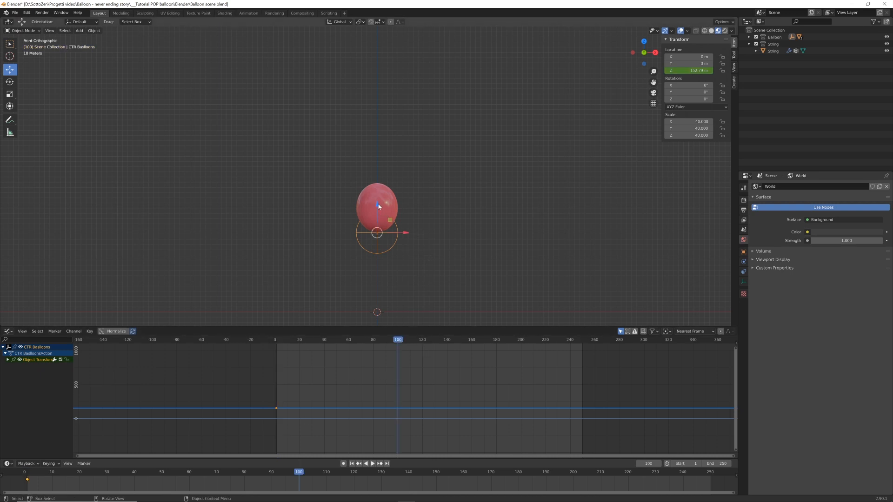
{"action": "left_click_drag", "start_coordinate": [381, 210], "coordinate": [385, 51]}
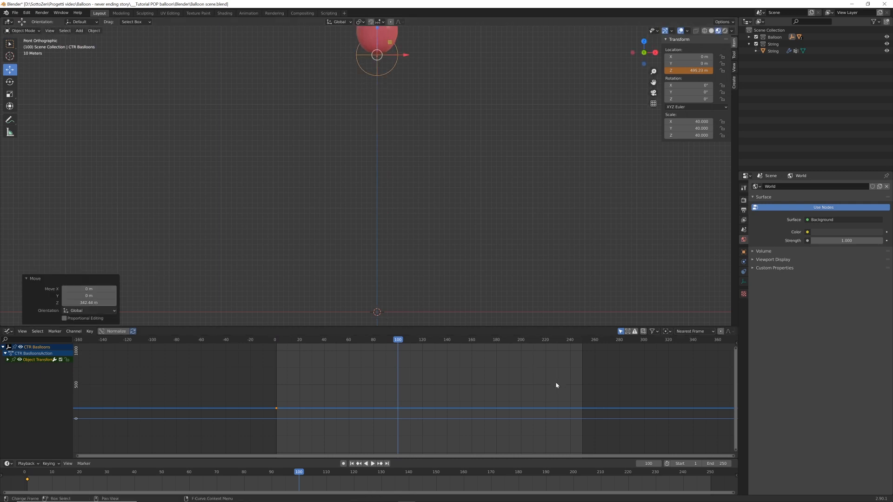
{"action": "right_click", "coordinate": [686, 70]}
{"action": "left_click", "coordinate": [685, 71]}
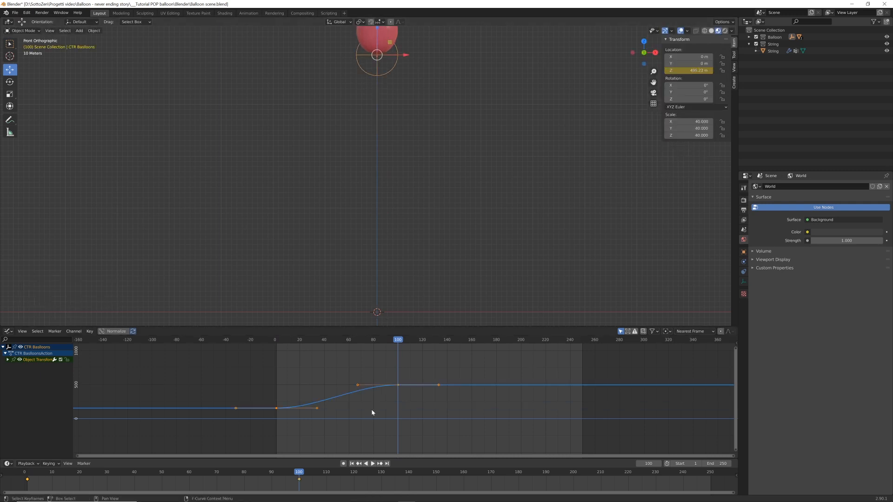
Shorten the first keyframe's outgoing curve handle to remove the ease-in, and play the animation from the start
{"action": "left_click", "coordinate": [316, 408]}
{"action": "key", "text": "g"}
{"action": "left_click", "coordinate": [321, 417]}
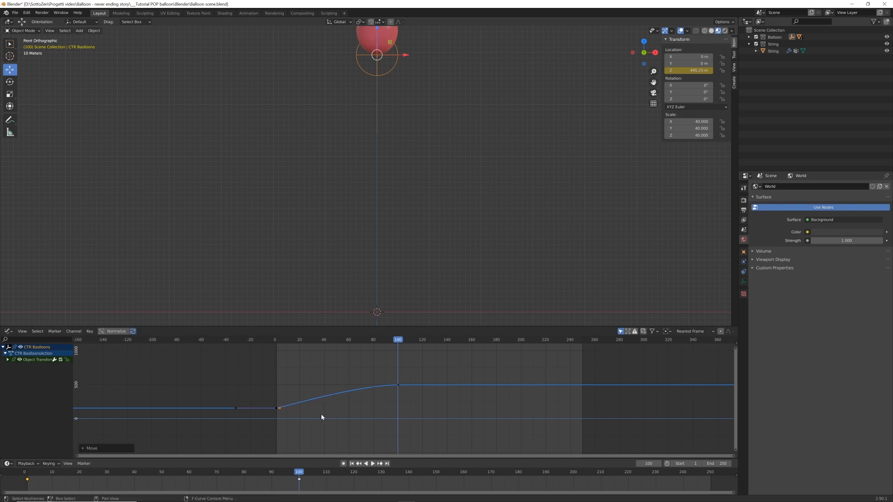
{"action": "key", "text": "shift+Left"}
{"action": "key", "text": "space"}
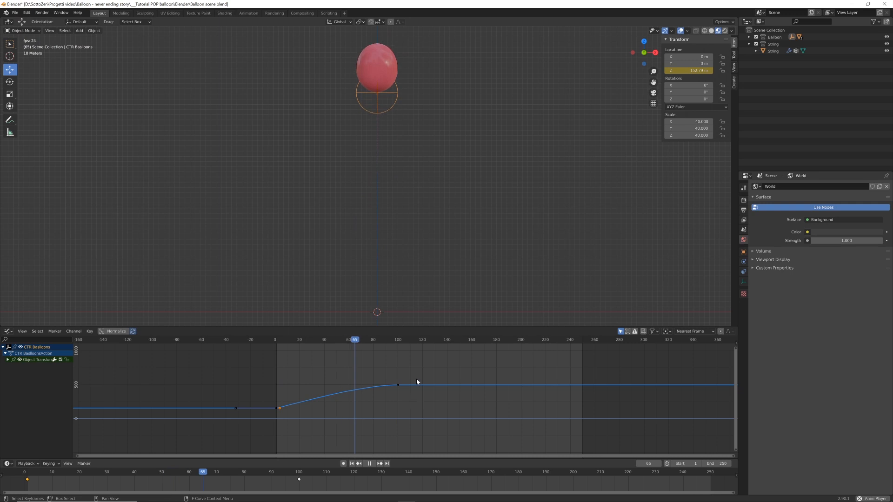
{"action": "key", "text": "space"}
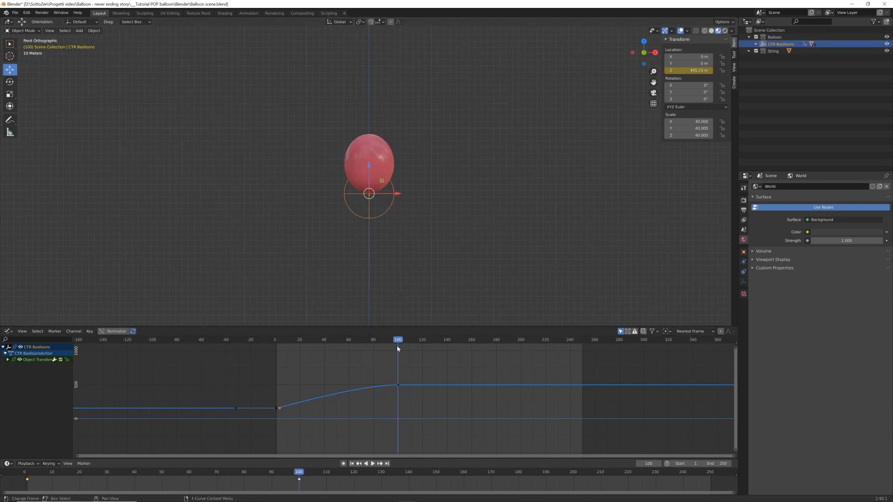
Select the balloon mesh at frame 100 and display the viewport in Solid shading with Random object colors
{"action": "scroll", "coordinate": [411, 222], "scroll_direction": "up", "scroll_amount": 7}
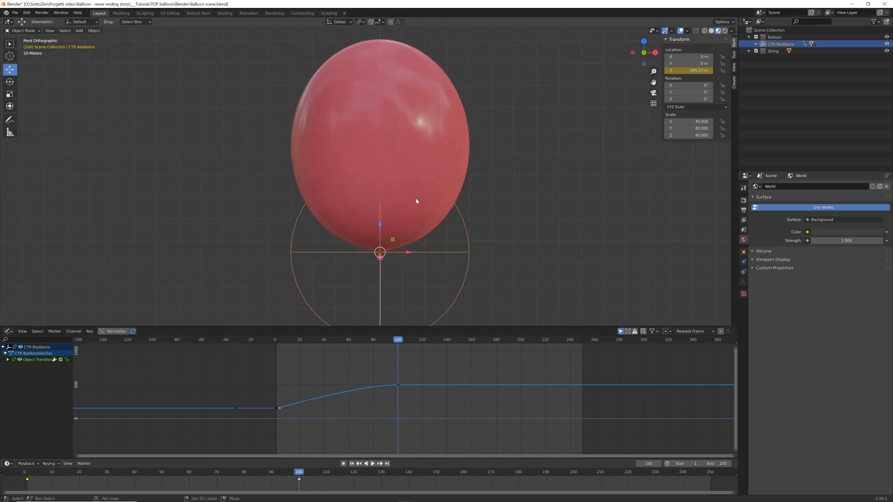
{"action": "scroll", "coordinate": [404, 118], "scroll_direction": "down", "scroll_amount": 3}
{"action": "scroll", "coordinate": [407, 116], "scroll_direction": "up", "scroll_amount": 2}
{"action": "left_click", "coordinate": [446, 139]}
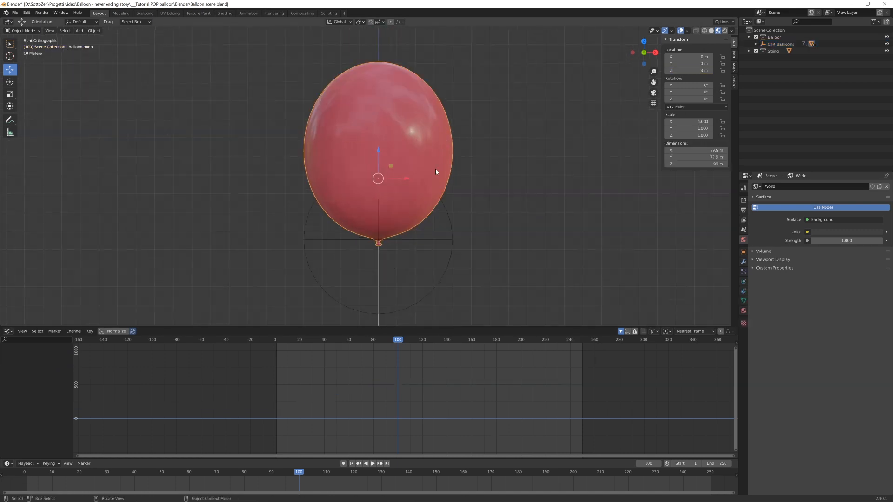
{"action": "key", "text": "z"}
{"action": "left_click", "coordinate": [565, 176]}
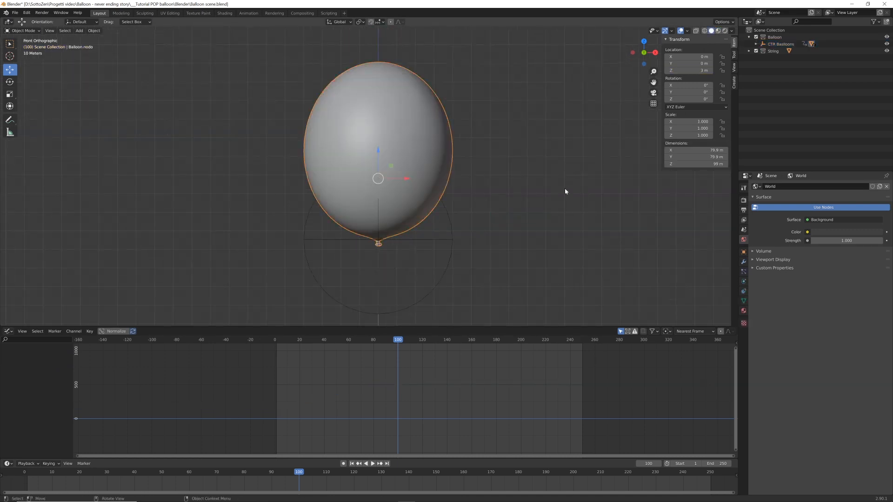
{"action": "left_click", "coordinate": [733, 32]}
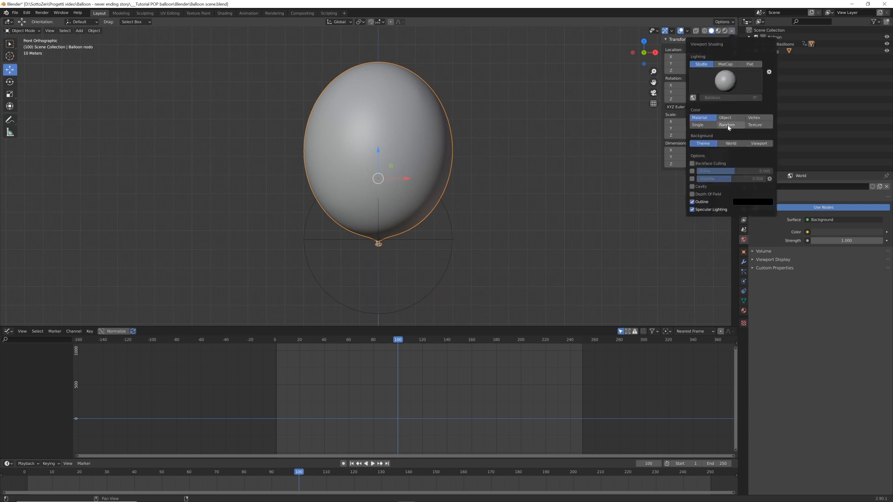
{"action": "left_click", "coordinate": [728, 125]}
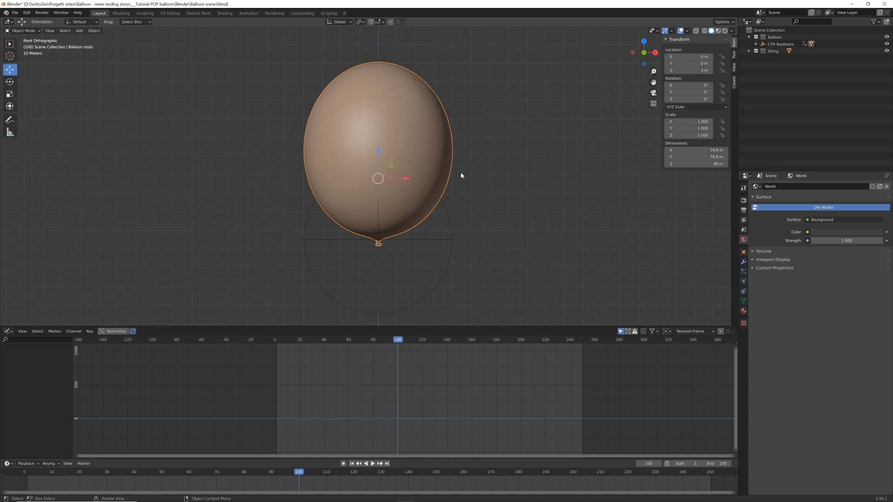
Duplicate the balloon mesh in place, isolate the copy in local view and start editing its faces
{"action": "key", "text": "shift+d"}
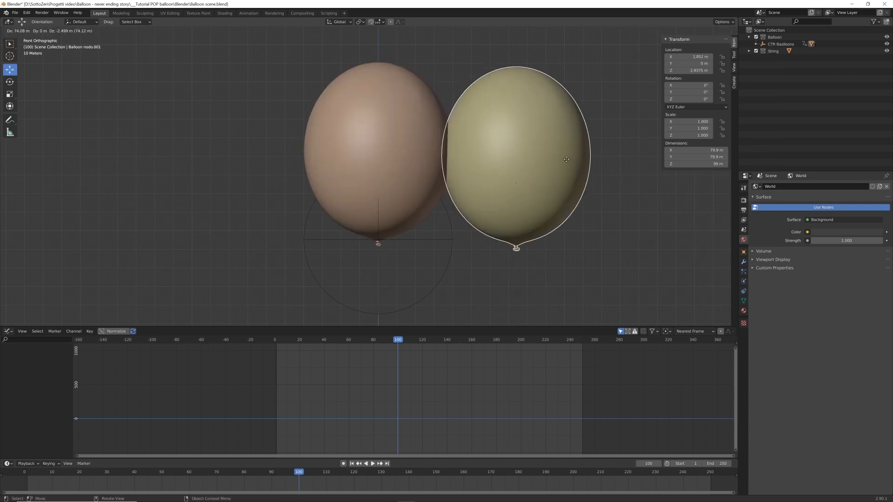
{"action": "right_click", "coordinate": [566, 158]}
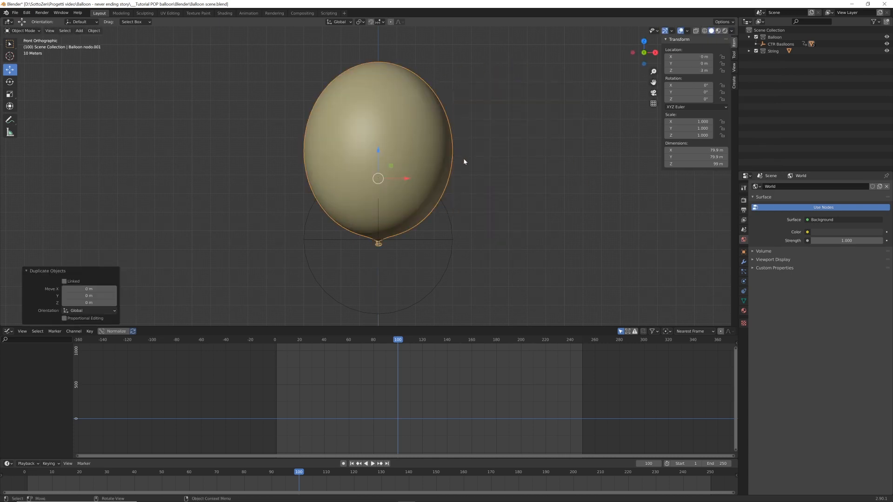
{"action": "key", "text": "KP_Divide"}
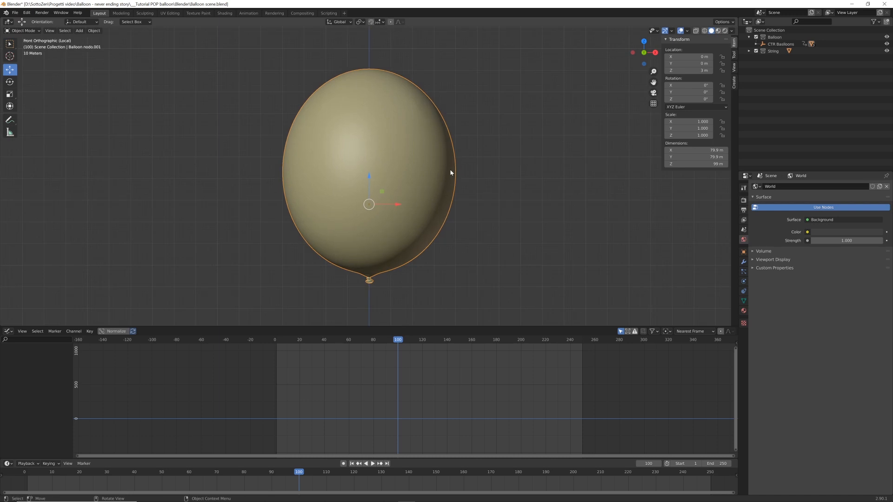
{"action": "key", "text": "Tab"}
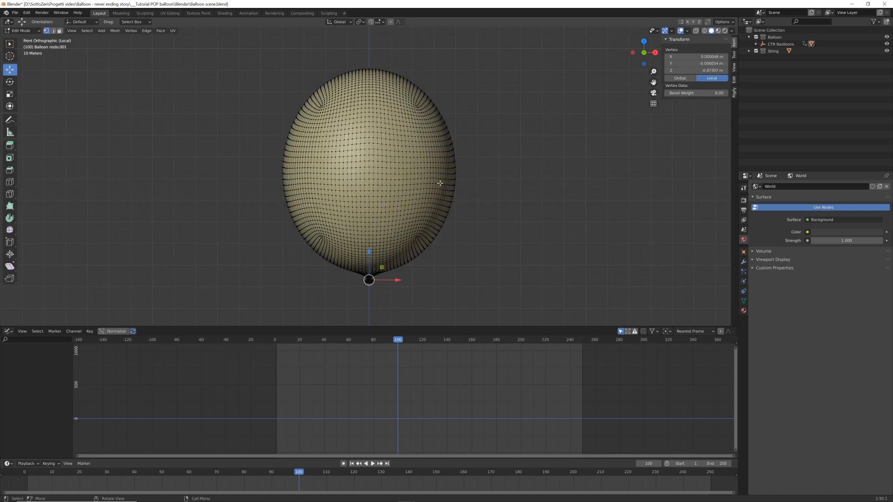
{"action": "key", "text": "ctrl+KP_Add"}
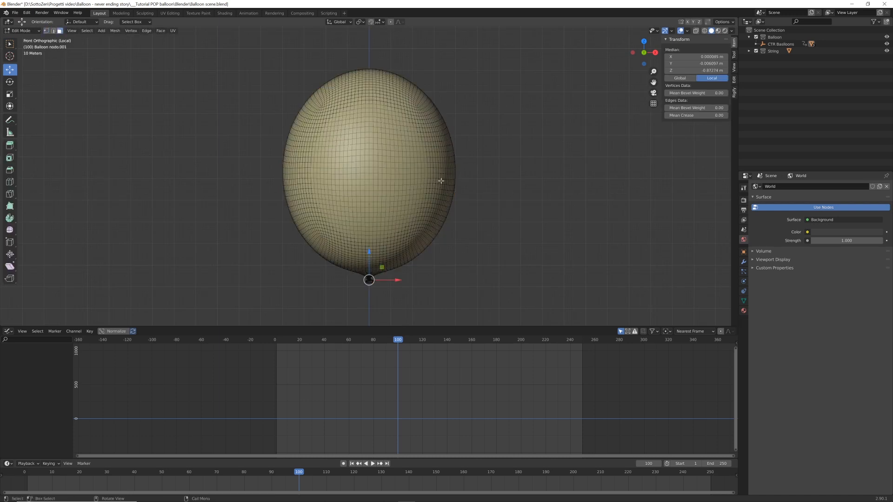
Circle-select a large rounded patch on the front of the copied balloon and delete all the other faces
{"action": "key", "text": "c"}
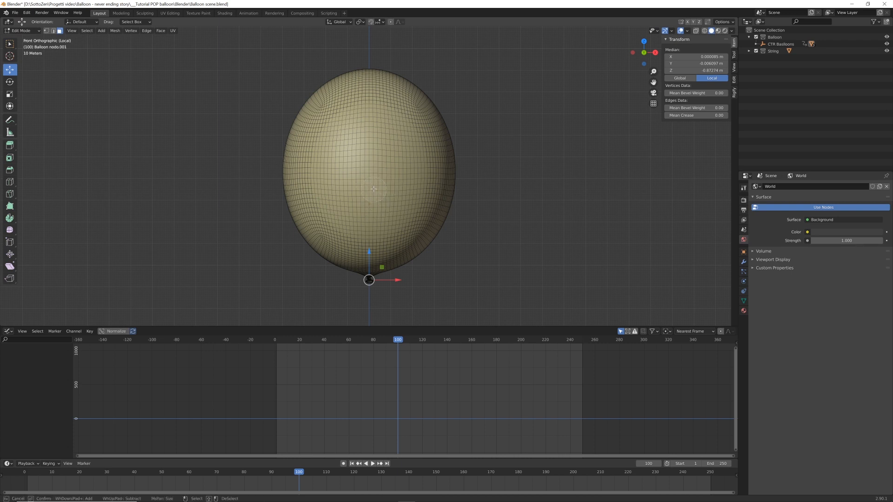
{"action": "mouse_move", "coordinate": [374, 213]}
{"action": "left_mouse_down"}
{"action": "mouse_move", "coordinate": [341, 161]}
{"action": "mouse_move", "coordinate": [376, 127]}
{"action": "mouse_move", "coordinate": [405, 195]}
{"action": "mouse_move", "coordinate": [333, 222]}
{"action": "mouse_move", "coordinate": [329, 135]}
{"action": "mouse_move", "coordinate": [393, 125]}
{"action": "mouse_move", "coordinate": [386, 186]}
{"action": "mouse_move", "coordinate": [367, 149]}
{"action": "mouse_move", "coordinate": [414, 165]}
{"action": "mouse_move", "coordinate": [419, 183]}
{"action": "mouse_move", "coordinate": [408, 213]}
{"action": "mouse_move", "coordinate": [348, 236]}
{"action": "mouse_move", "coordinate": [332, 203]}
{"action": "left_mouse_up"}
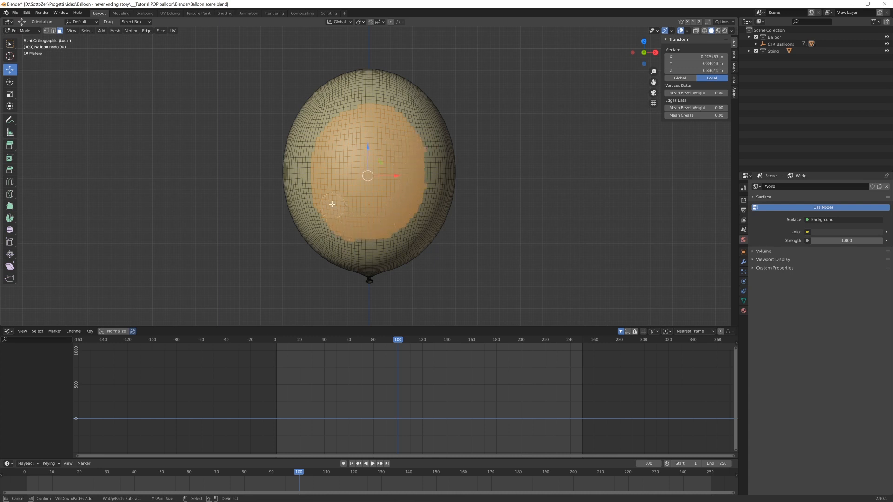
{"action": "left_click_drag", "start_coordinate": [408, 170], "coordinate": [392, 159]}
{"action": "key", "text": "Escape"}
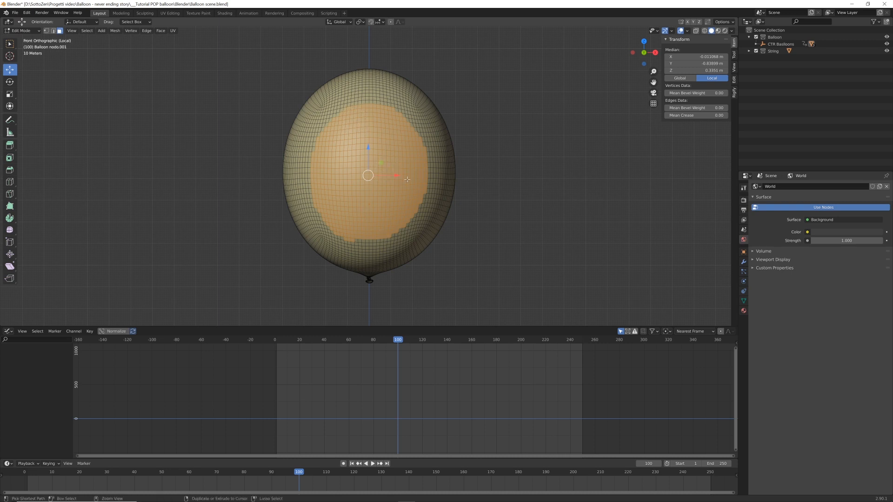
{"action": "key", "text": "ctrl+i"}
{"action": "key", "text": "x"}
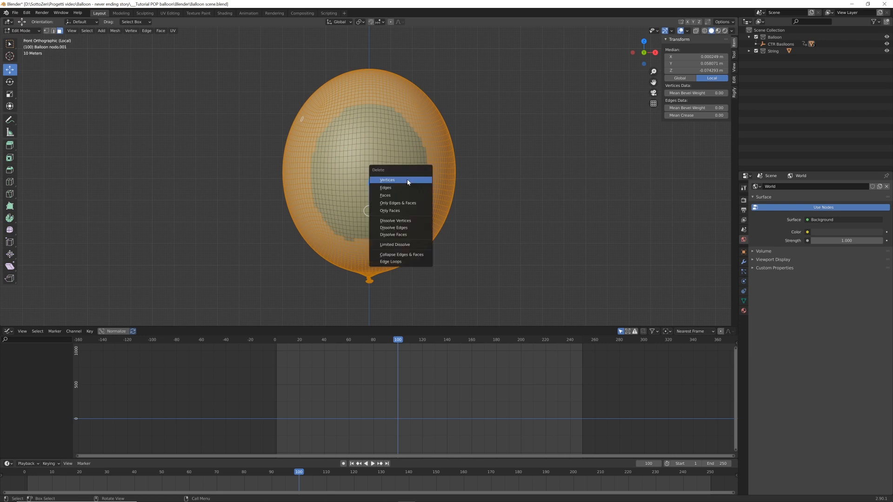
{"action": "left_click", "coordinate": [400, 195]}
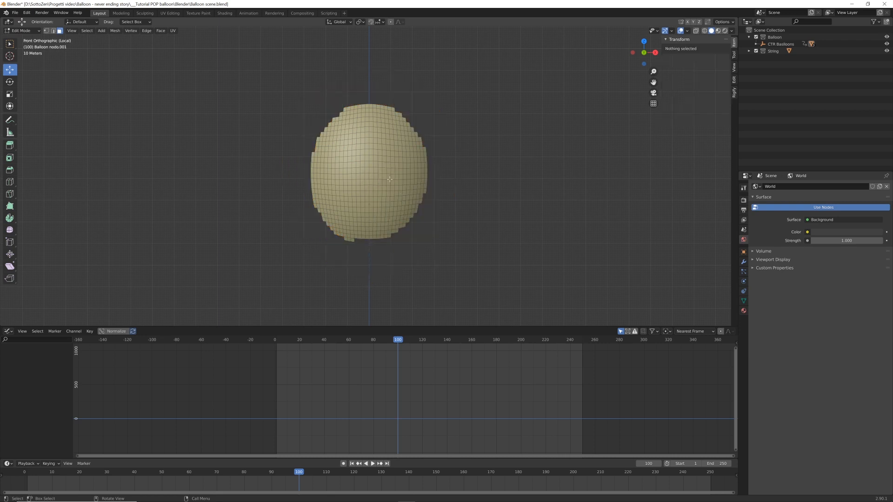
Delete the stray faces sticking out along the lower edge of the patch
{"action": "scroll", "coordinate": [367, 251], "scroll_direction": "up", "scroll_amount": 4}
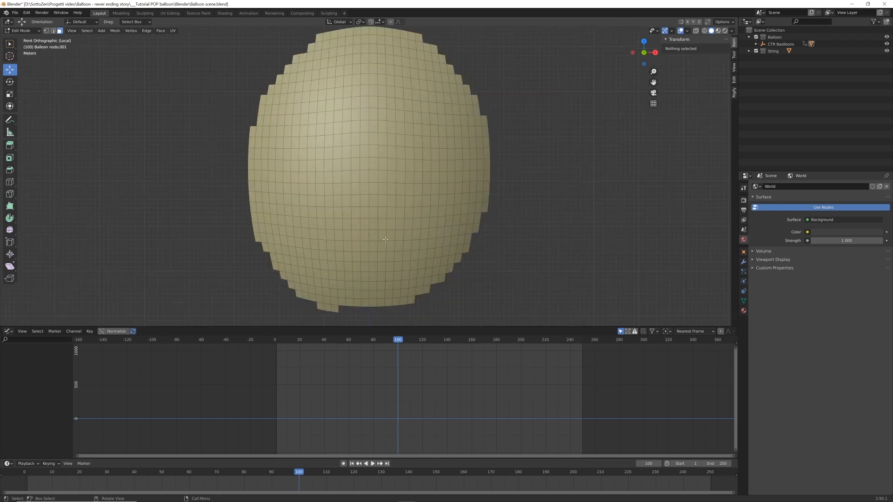
{"action": "left_click", "coordinate": [377, 273]}
{"action": "left_click", "coordinate": [371, 273], "text": "shift"}
{"action": "left_click", "coordinate": [363, 273], "text": "shift"}
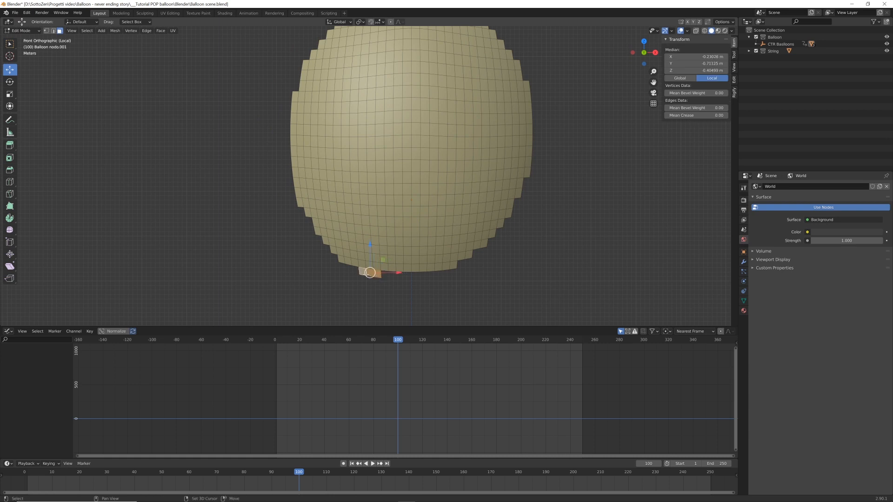
{"action": "key", "text": "x"}
{"action": "left_click", "coordinate": [367, 275]}
{"action": "scroll", "coordinate": [404, 214], "scroll_direction": "down", "scroll_amount": 3}
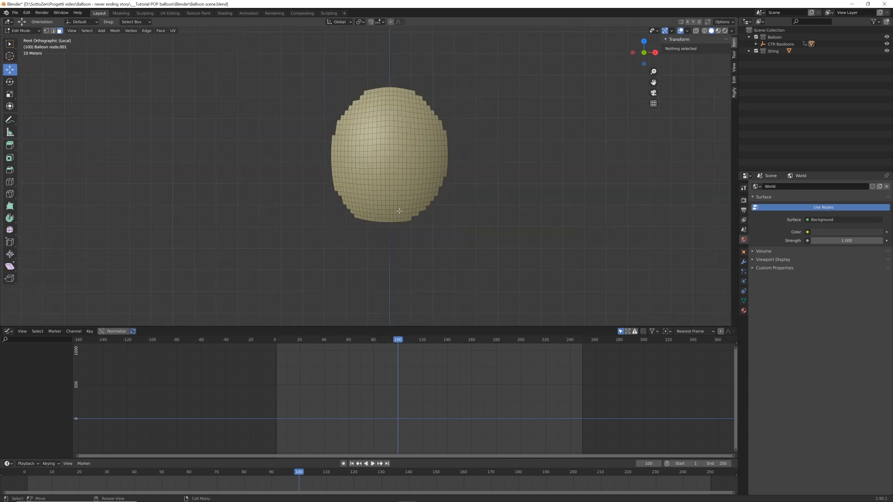
{"action": "scroll", "coordinate": [403, 213], "scroll_direction": "up", "scroll_amount": 1}
{"action": "scroll", "coordinate": [404, 214], "scroll_direction": "down", "scroll_amount": 1}
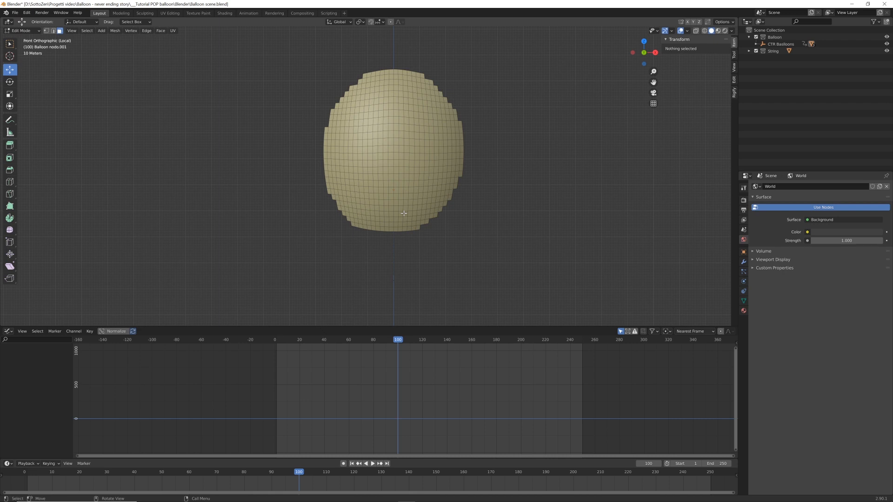
Leave local view and return to Object Mode with the finished patch lying over the full balloon
{"action": "key", "text": "KP_Divide"}
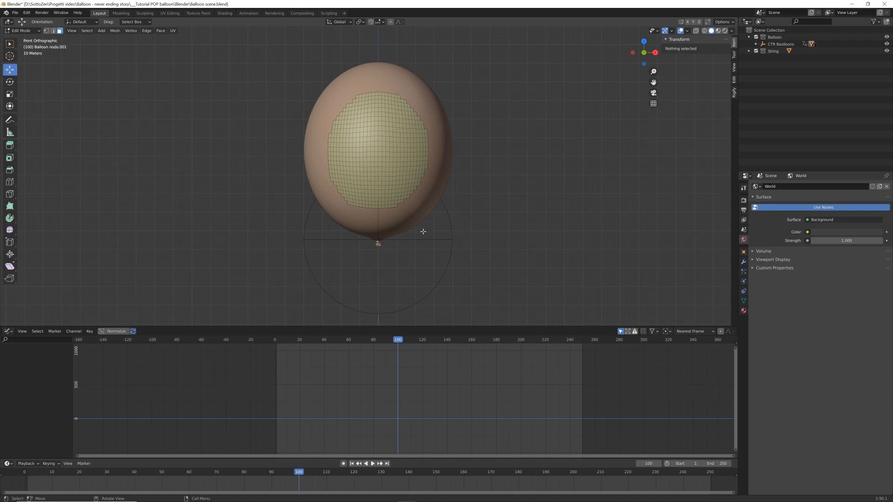
{"action": "key", "text": "Tab"}
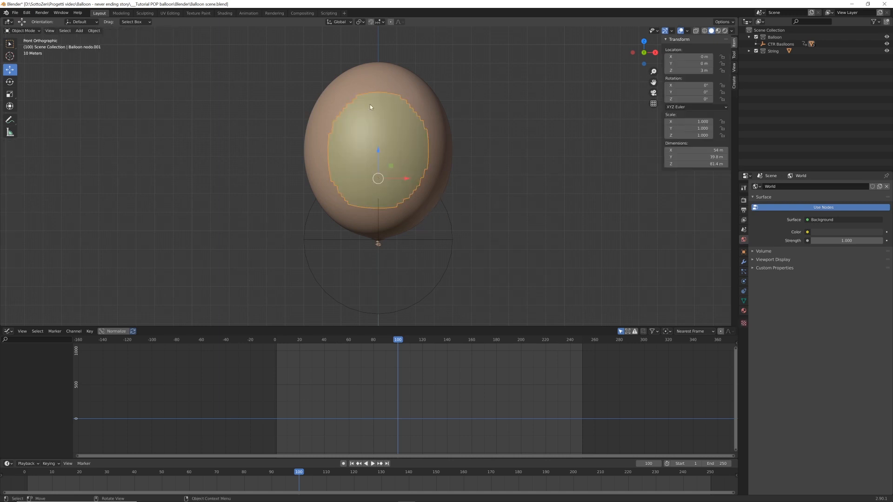
{"action": "middle_click_drag", "start_coordinate": [435, 146], "coordinate": [396, 206]}
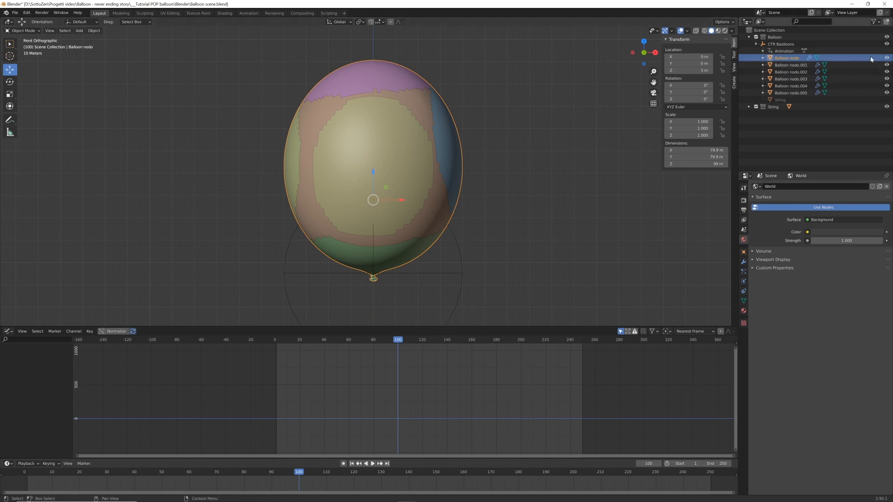
Hide the original balloon mesh and examine the fragments from several sides before returning to front view
{"action": "left_click", "coordinate": [886, 58]}
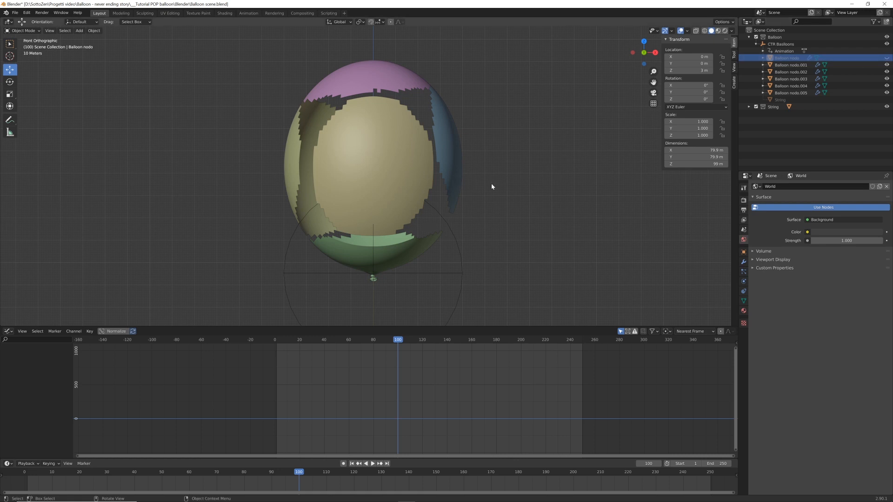
{"action": "middle_click_drag", "start_coordinate": [491, 186], "coordinate": [400, 200]}
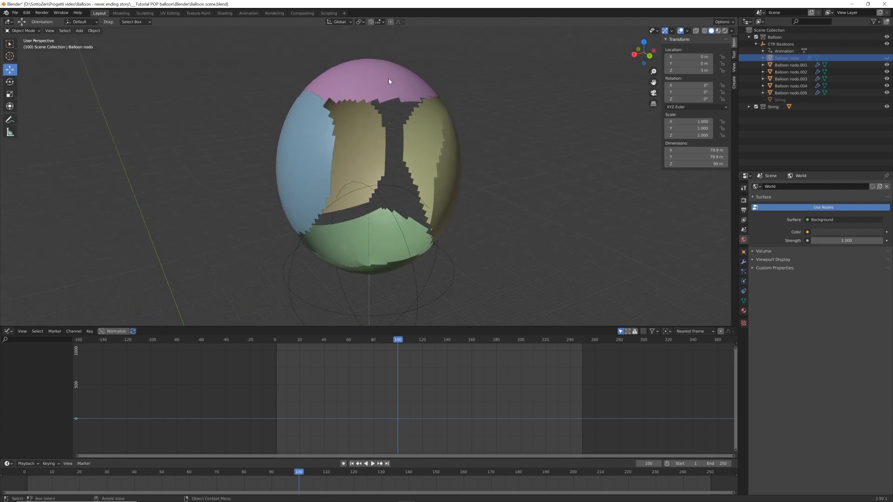
{"action": "middle_click_drag", "start_coordinate": [423, 157], "coordinate": [409, 135]}
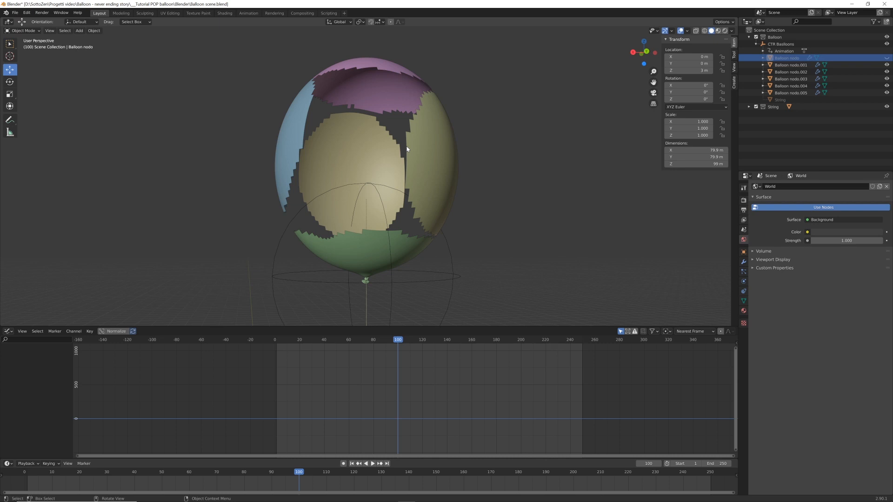
{"action": "key", "text": "KP_1"}
Set the origin of the blue side fragment to its geometry
{"action": "left_click", "coordinate": [458, 151]}
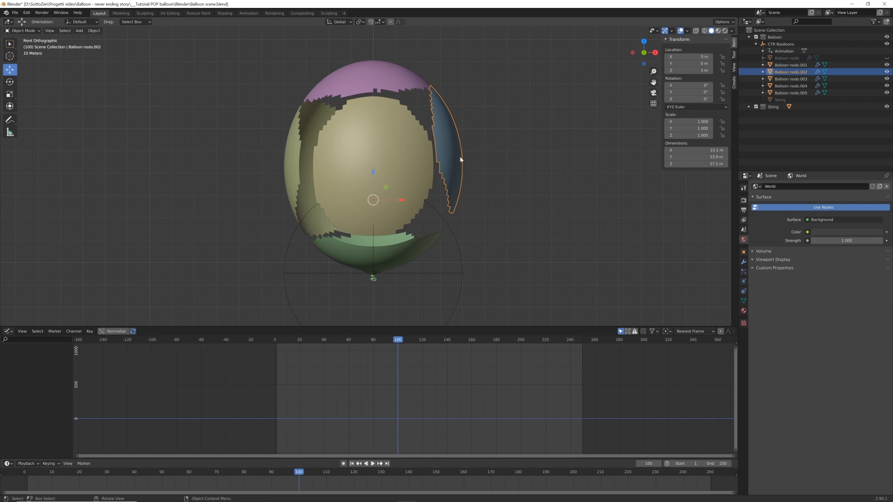
{"action": "left_click", "coordinate": [94, 30]}
{"action": "mouse_move", "coordinate": [98, 46]}
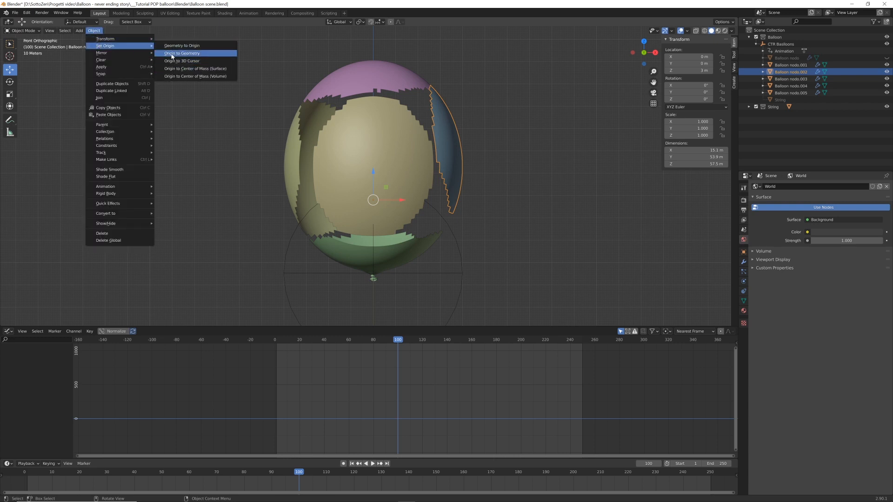
{"action": "left_click", "coordinate": [184, 55]}
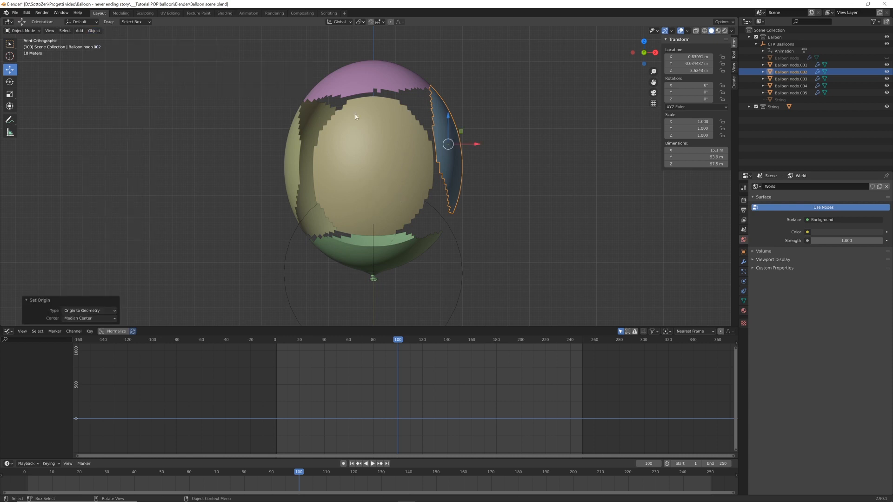
Set the origins of the top, opposite side and front fragments to their own geometry
{"action": "left_click", "coordinate": [370, 84]}
{"action": "left_click", "coordinate": [95, 31]}
{"action": "left_click", "coordinate": [184, 54]}
{"action": "left_click", "coordinate": [295, 163]}
{"action": "left_click", "coordinate": [372, 163]}
{"action": "left_click", "coordinate": [96, 32]}
Select a face at the knot of the bottom fragment in Edit Mode and snap the 3D cursor to it
{"action": "left_click", "coordinate": [372, 256]}
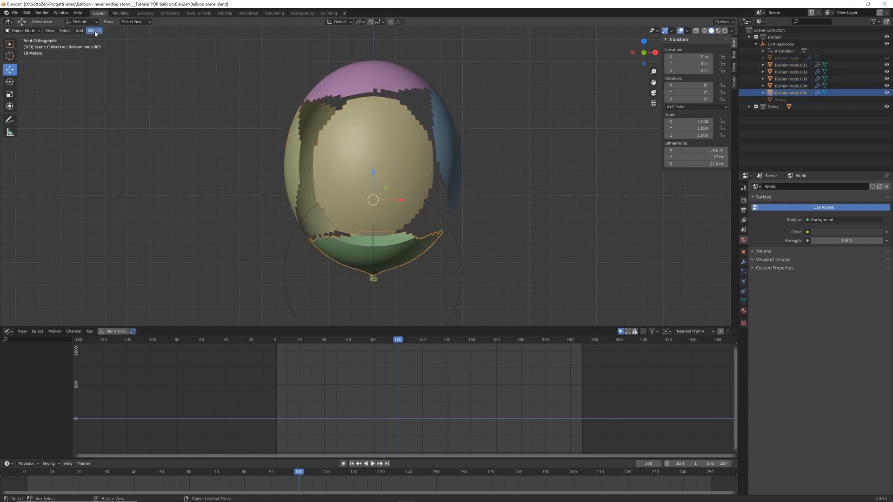
{"action": "left_click", "coordinate": [99, 32]}
{"action": "left_click", "coordinate": [184, 54]}
{"action": "scroll", "coordinate": [386, 213], "scroll_direction": "up", "scroll_amount": 5}
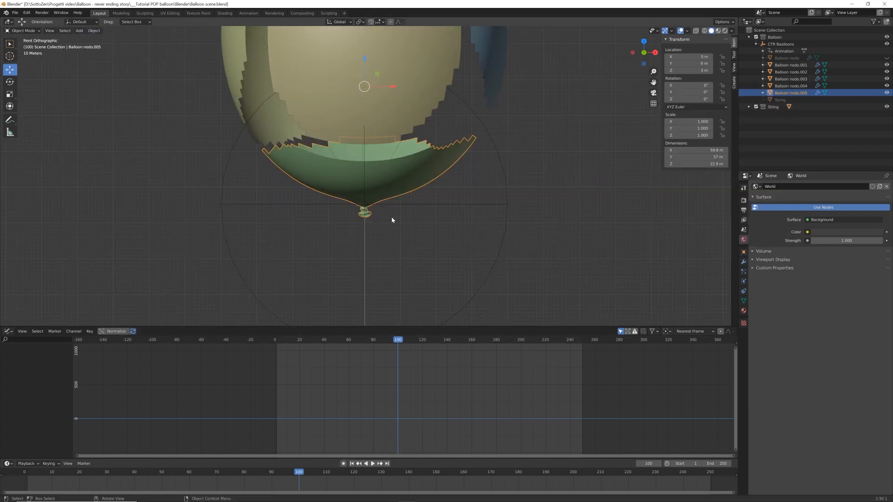
{"action": "scroll", "coordinate": [389, 210], "scroll_direction": "down", "scroll_amount": 3}
{"action": "scroll", "coordinate": [381, 215], "scroll_direction": "up", "scroll_amount": 2}
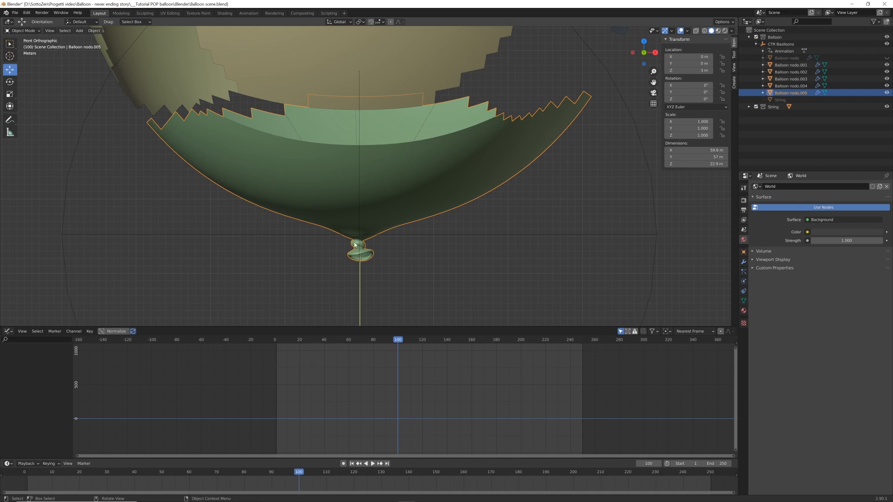
{"action": "scroll", "coordinate": [372, 247], "scroll_direction": "up", "scroll_amount": 2}
{"action": "key", "text": "Tab"}
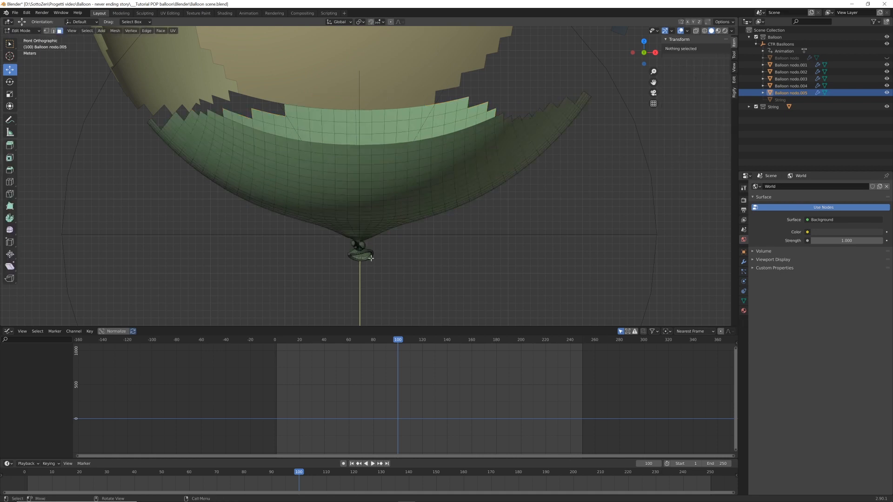
{"action": "left_click", "coordinate": [369, 260]}
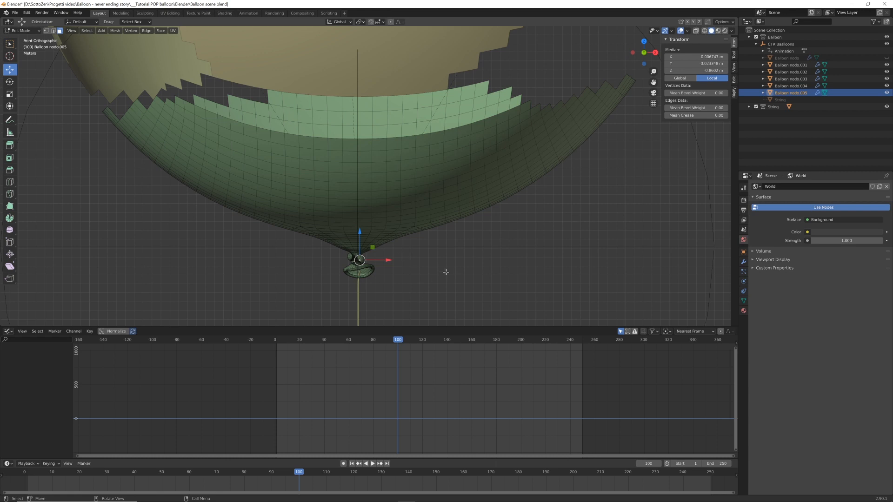
{"action": "key", "text": "shift+s"}
{"action": "left_click", "coordinate": [449, 313]}
Back in Object Mode, set the bottom fragment's origin to the 3D cursor at the knot
{"action": "key", "text": "Tab"}
{"action": "scroll", "coordinate": [426, 235], "scroll_direction": "down", "scroll_amount": 2}
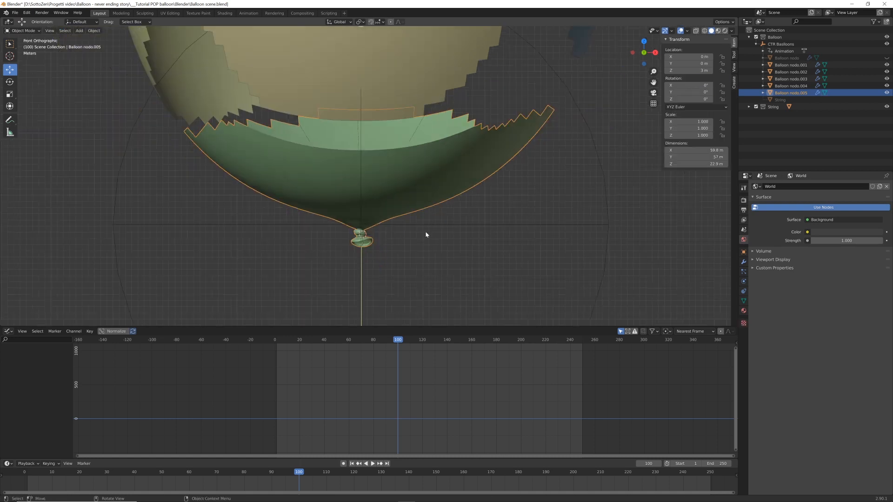
{"action": "left_click", "coordinate": [94, 30]}
{"action": "mouse_move", "coordinate": [139, 46]}
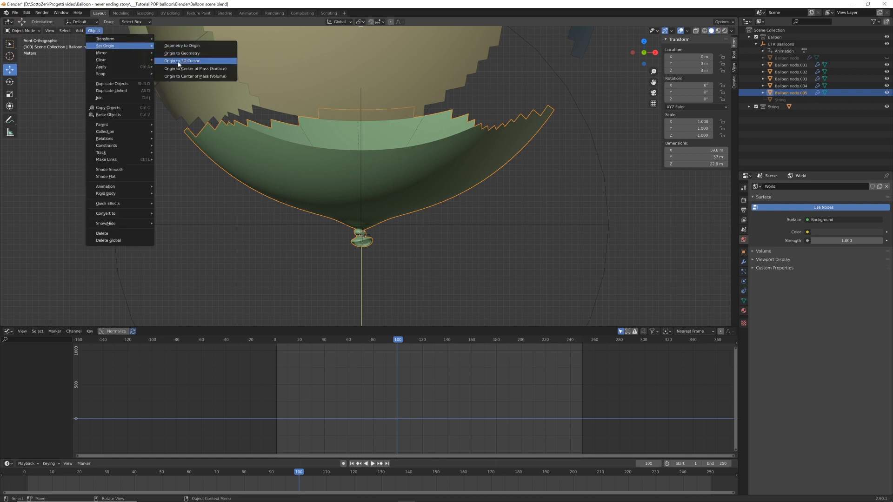
{"action": "left_click", "coordinate": [194, 65]}
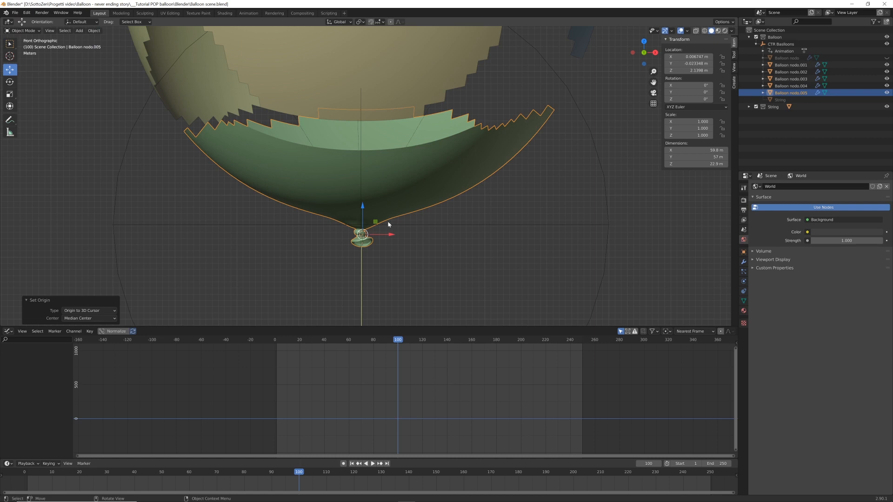
Select the fragments one after another to check the position of each origin
{"action": "scroll", "coordinate": [393, 227], "scroll_direction": "down", "scroll_amount": 6}
{"action": "middle_click_drag", "start_coordinate": [394, 227], "coordinate": [391, 281], "text": "shift"}
{"action": "left_click", "coordinate": [449, 147]}
{"action": "left_click", "coordinate": [430, 139]}
{"action": "left_click", "coordinate": [303, 163]}
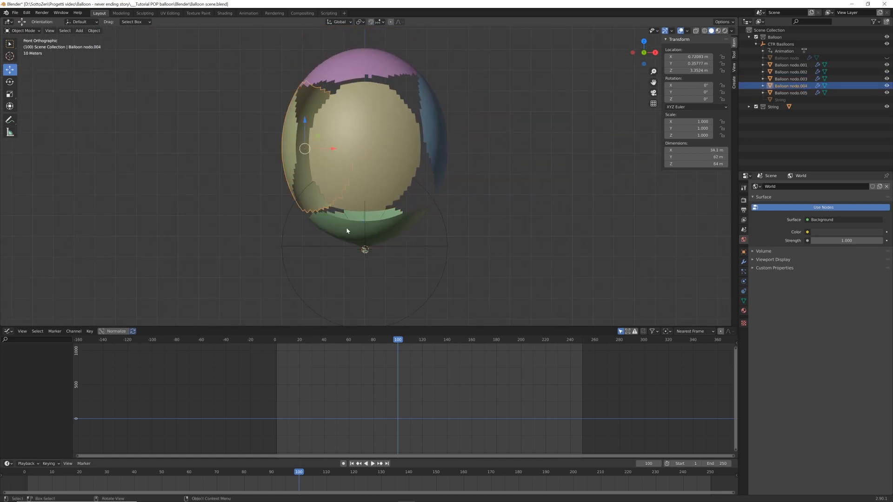
{"action": "left_click", "coordinate": [347, 229]}
{"action": "left_click", "coordinate": [389, 159]}
{"action": "left_click", "coordinate": [436, 136]}
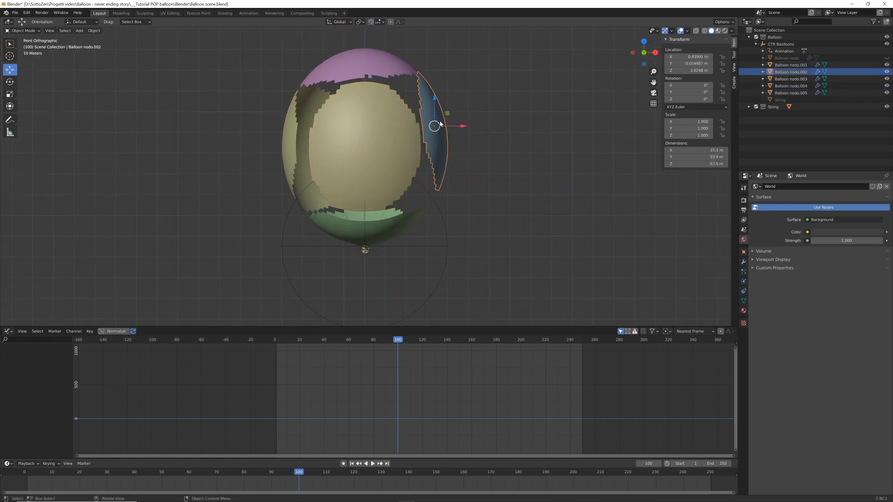
Unhide the original balloon mesh
{"action": "scroll", "coordinate": [411, 250], "scroll_direction": "up", "scroll_amount": 2}
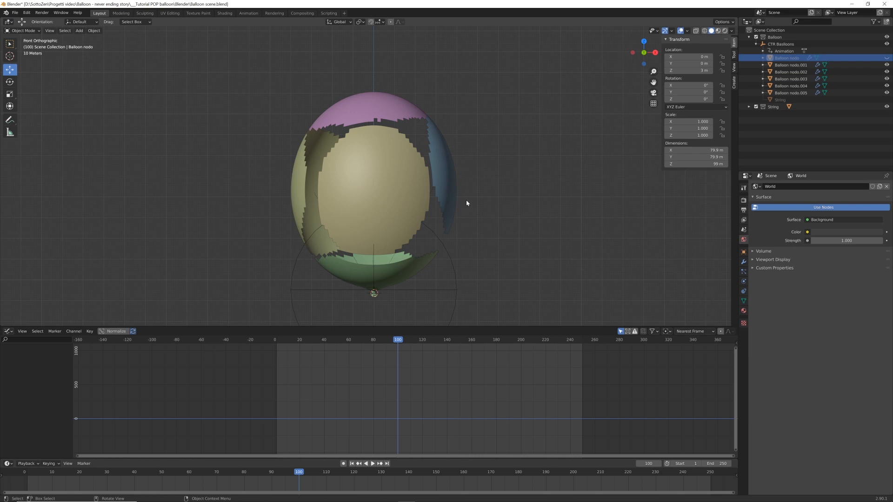
{"action": "left_click", "coordinate": [887, 57]}
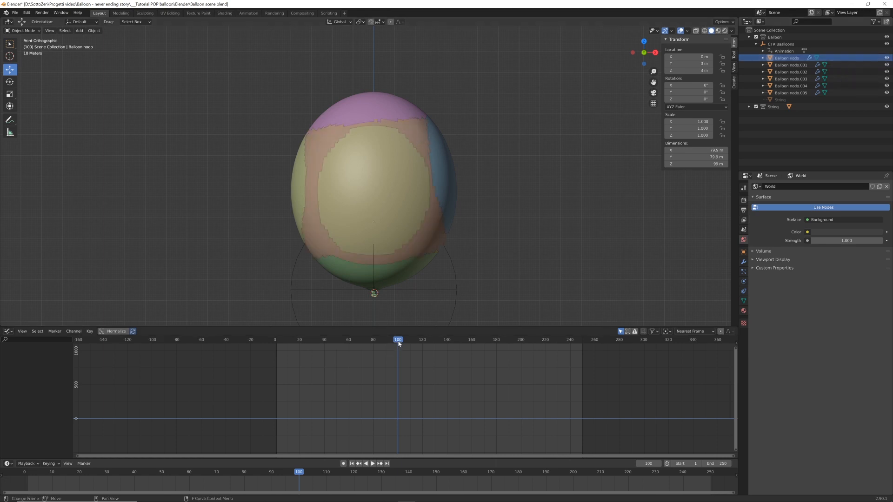
Insert a scale keyframe on the original balloon mesh at frame 100
{"action": "left_click", "coordinate": [420, 135]}
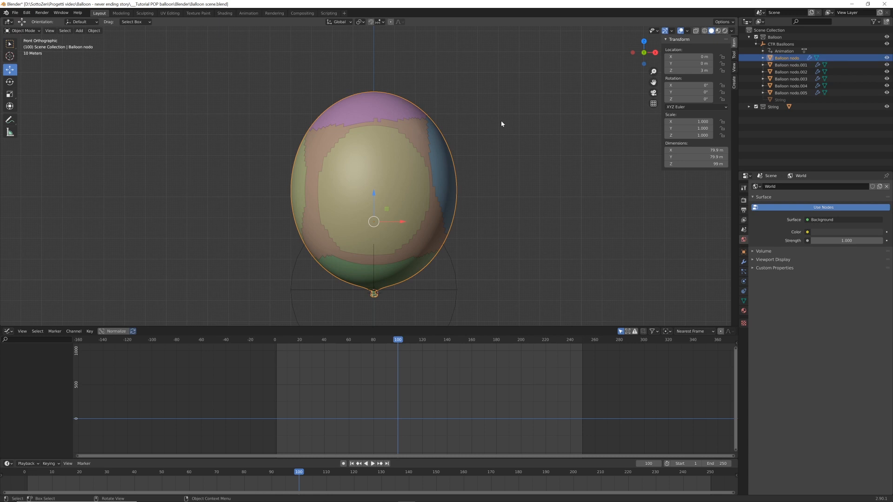
{"action": "key", "text": "i"}
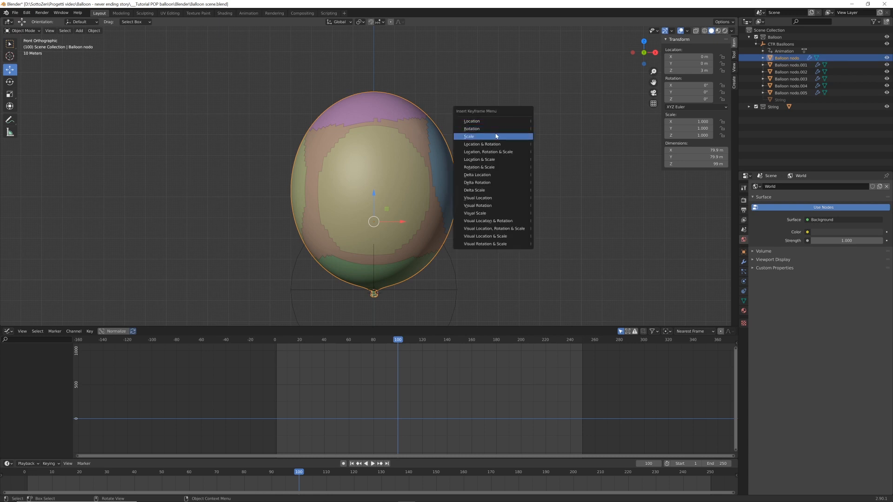
{"action": "left_click", "coordinate": [469, 136]}
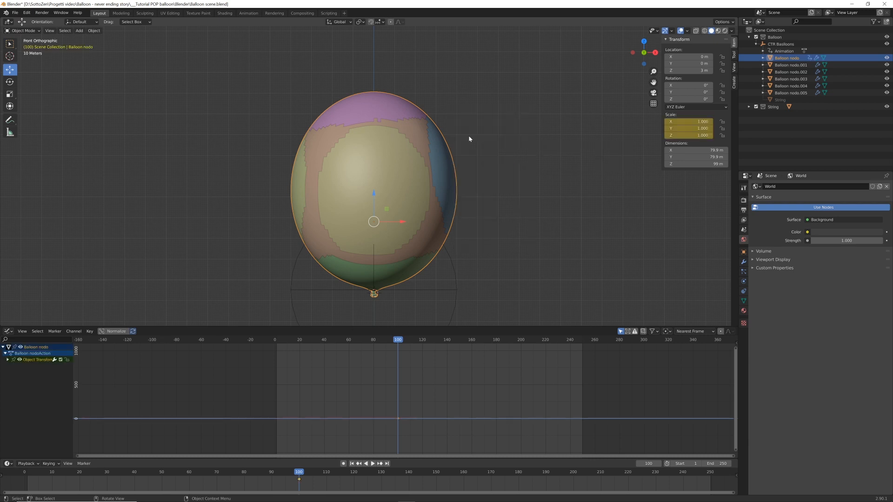
At frame 101, set the original balloon's scale to 0 on all axes and insert a scale keyframe
{"action": "key", "text": "Right"}
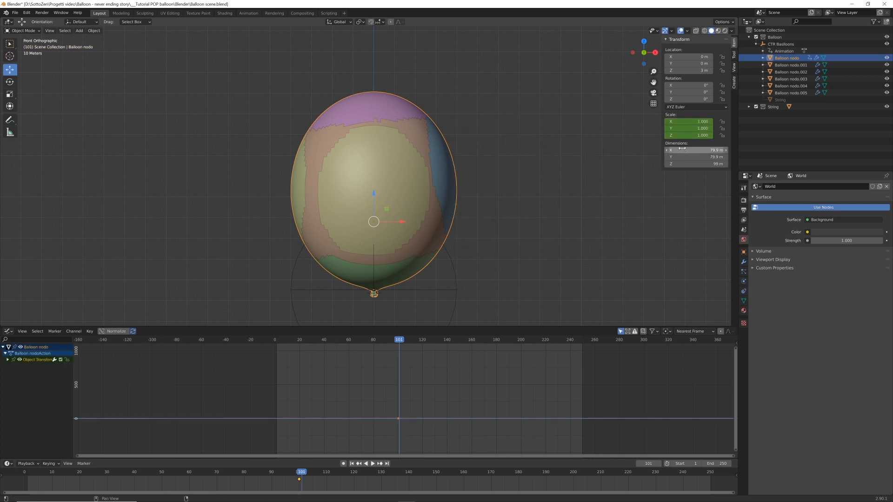
{"action": "left_click_drag", "start_coordinate": [691, 122], "coordinate": [691, 136]}
{"action": "type", "text": "0"}
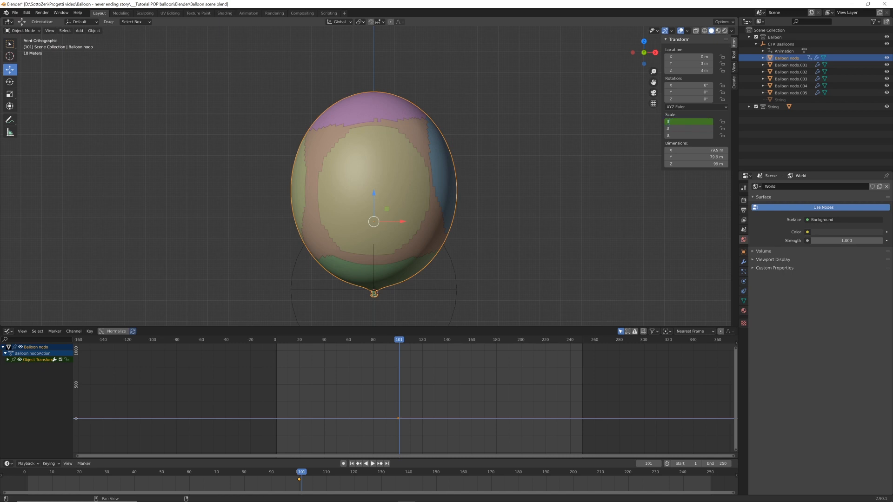
{"action": "key", "text": "Return"}
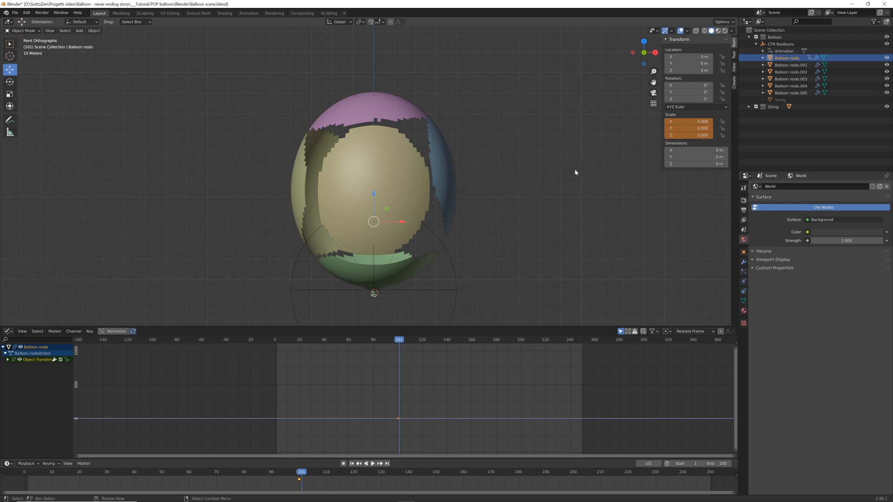
{"action": "key", "text": "i"}
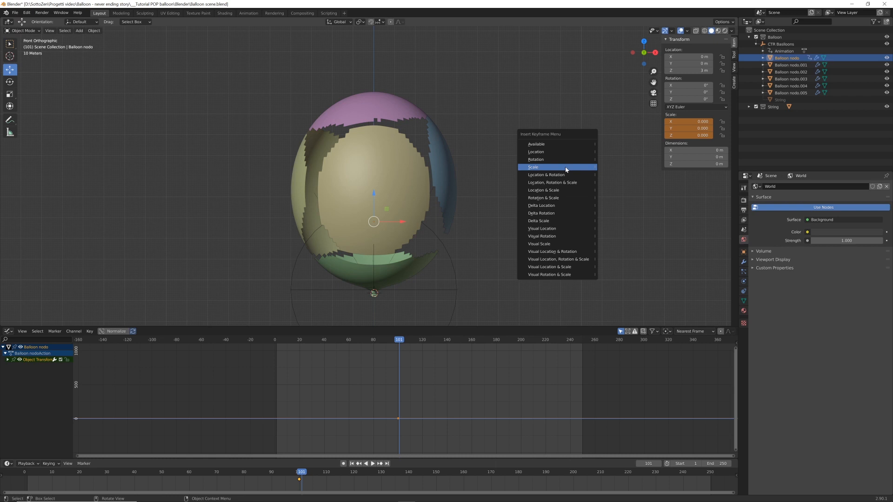
{"action": "left_click", "coordinate": [566, 168]}
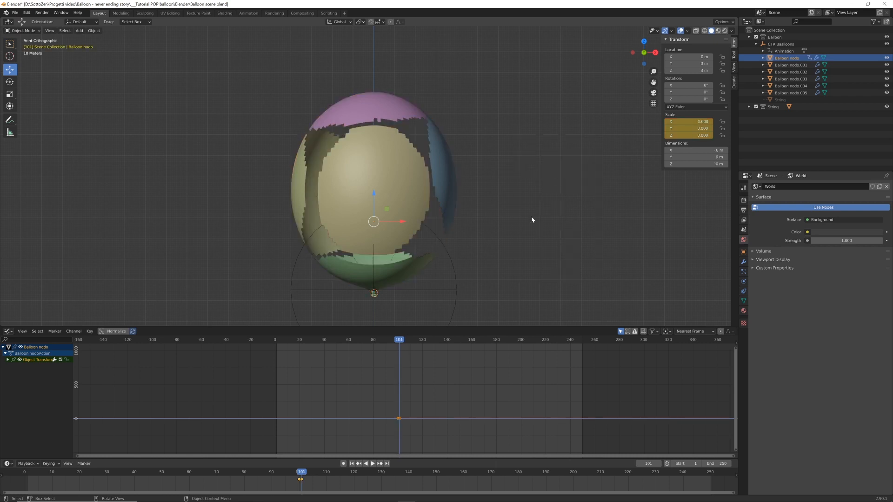
{"action": "key", "text": "Left"}
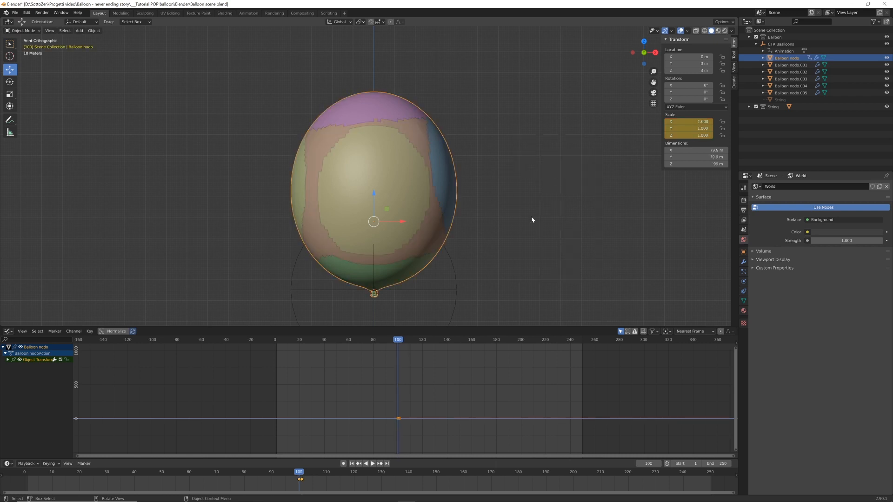
{"action": "key", "text": "Right"}
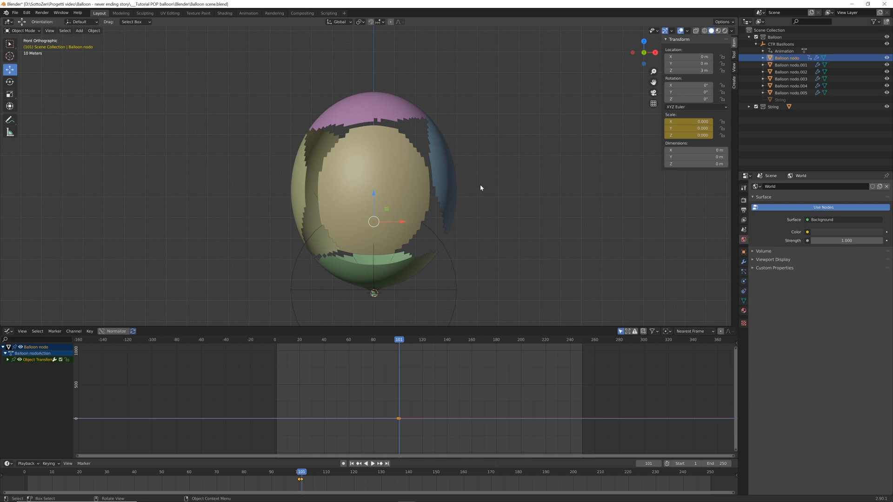
Select all five balloon fragments and insert a scale keyframe on them at frame 101
{"action": "left_click", "coordinate": [453, 182]}
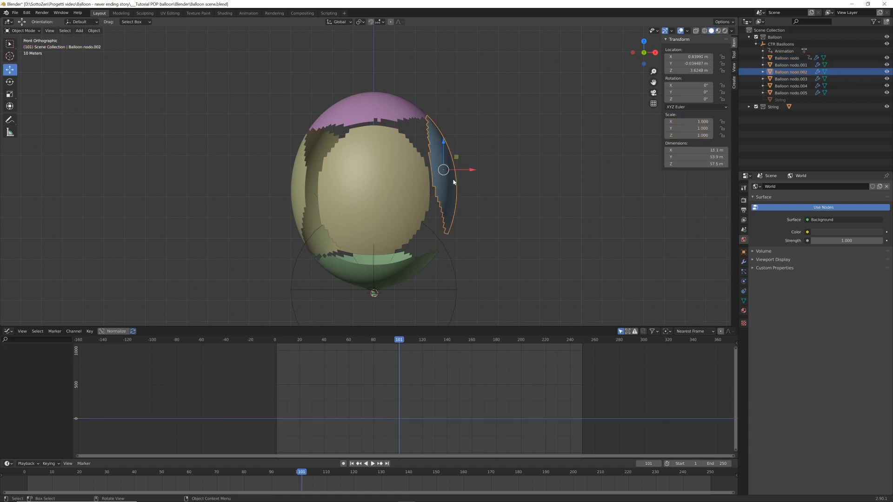
{"action": "left_click", "coordinate": [413, 112], "text": "shift"}
{"action": "left_click", "coordinate": [383, 147], "text": "shift"}
{"action": "left_click", "coordinate": [325, 146], "text": "shift"}
{"action": "left_click", "coordinate": [380, 268], "text": "shift"}
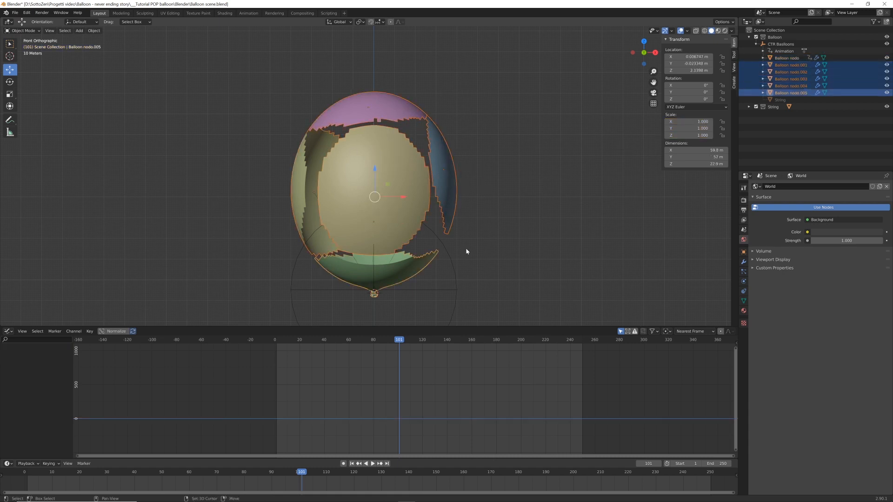
{"action": "key", "text": "i"}
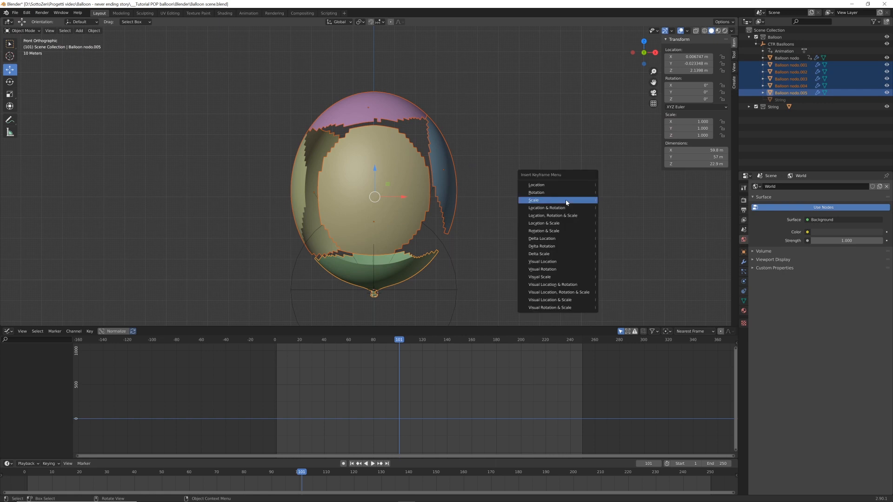
{"action": "left_click", "coordinate": [567, 201]}
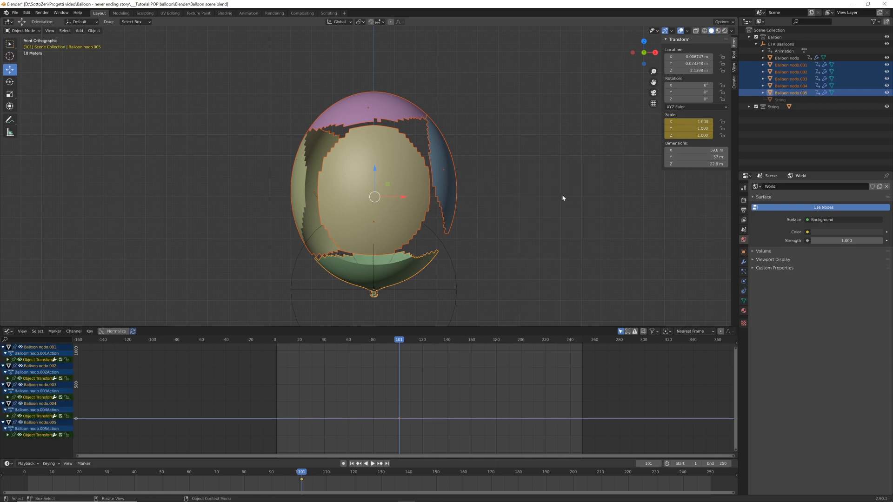
At frame 100, set the blue side fragment's scale to 0 on all axes and insert a scale keyframe
{"action": "left_click", "coordinate": [449, 152]}
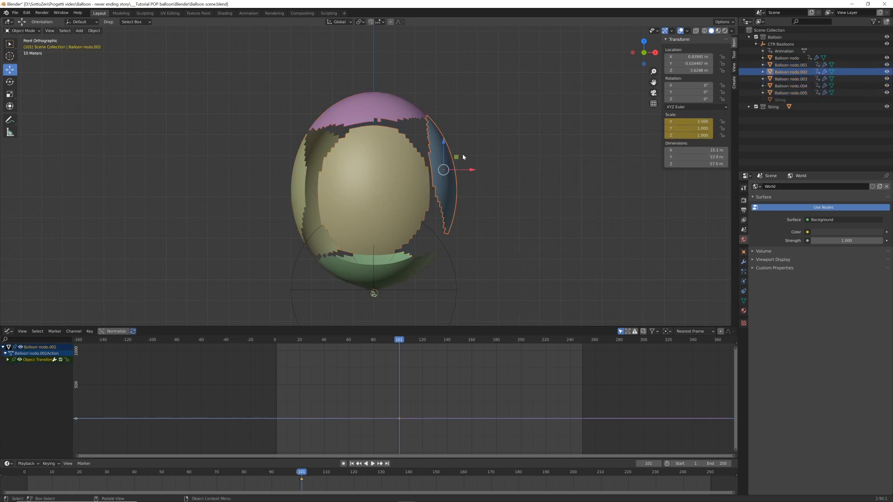
{"action": "key", "text": "Left"}
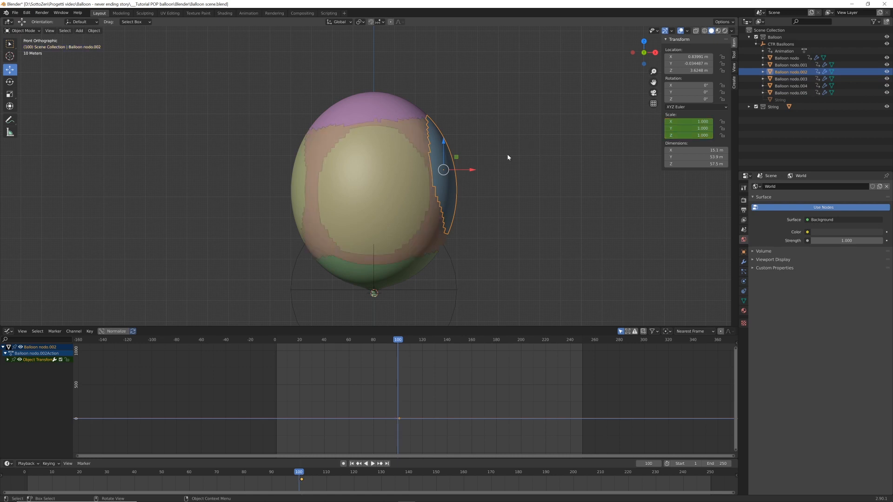
{"action": "left_click_drag", "start_coordinate": [688, 121], "coordinate": [688, 135]}
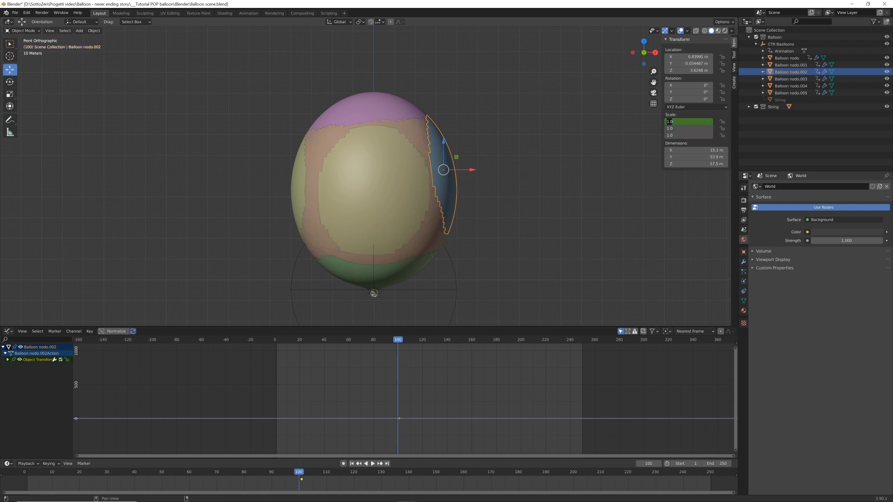
{"action": "type", "text": "0"}
{"action": "key", "text": "Return"}
{"action": "key", "text": "i"}
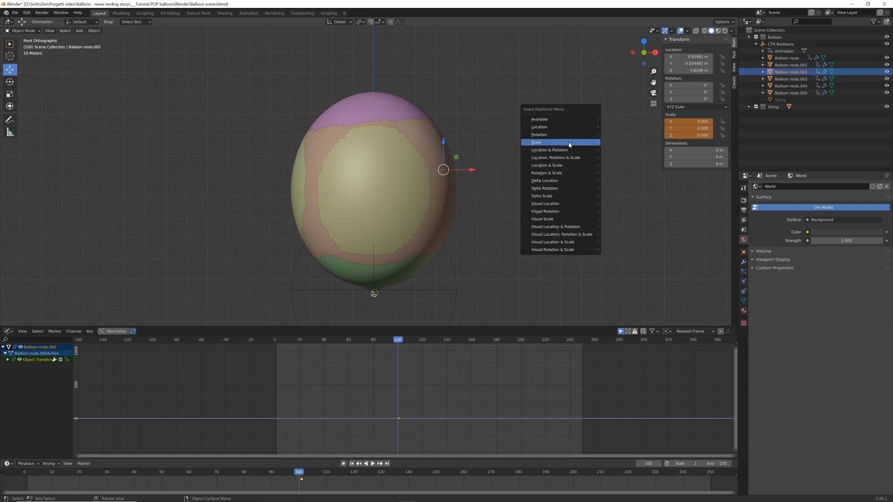
{"action": "left_click", "coordinate": [569, 144]}
Set the purple top fragment's scale to 0 on all axes at frame 100 and key its scale
{"action": "left_click", "coordinate": [408, 110]}
{"action": "left_click_drag", "start_coordinate": [691, 122], "coordinate": [692, 136]}
{"action": "type", "text": "0"}
{"action": "key", "text": "Return"}
{"action": "key", "text": "i"}
Set the scale of the side fragment opposite the blue one to 0 at frame 100 and key it
{"action": "left_click", "coordinate": [299, 182]}
{"action": "type", "text": "0"}
{"action": "key", "text": "Return"}
{"action": "key", "text": "i"}
Set the green bottom fragment's scale to 0 at frame 100 and insert a scale keyframe
{"action": "left_click", "coordinate": [400, 269]}
{"action": "type", "text": "0"}
{"action": "key", "text": "Return"}
{"action": "key", "text": "i"}
Set the large front fragment's scale to 0 at frame 100 and insert a scale keyframe
{"action": "left_click", "coordinate": [404, 204]}
{"action": "key", "text": "0"}
{"action": "key", "text": "Return"}
{"action": "key", "text": "i"}
Step back and forth between frames 100 and 101 to check the switch from whole balloon to fragments
{"action": "key", "text": "Right"}
{"action": "middle_click_drag", "start_coordinate": [465, 306], "coordinate": [467, 270], "text": "shift"}
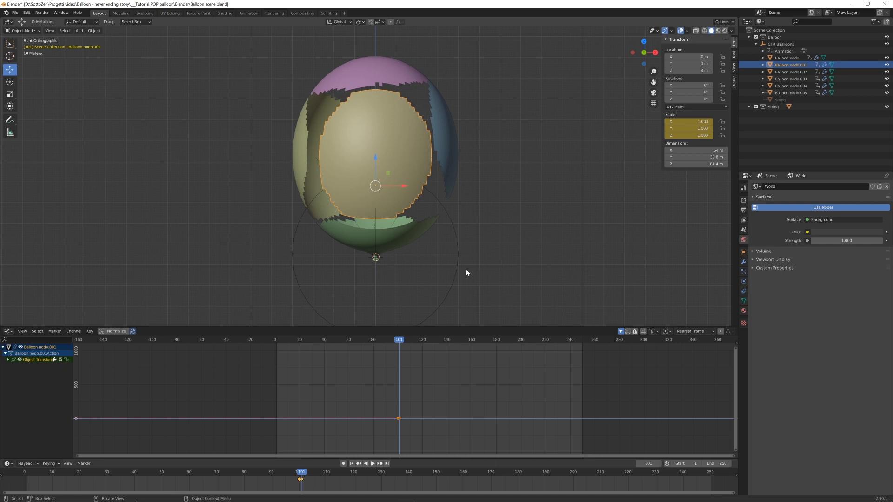
{"action": "key", "text": "Left"}
{"action": "key", "text": "Right"}
{"action": "key", "text": "Left"}
{"action": "key", "text": "Right"}
{"action": "middle_click_drag", "start_coordinate": [663, 219], "coordinate": [550, 221]}
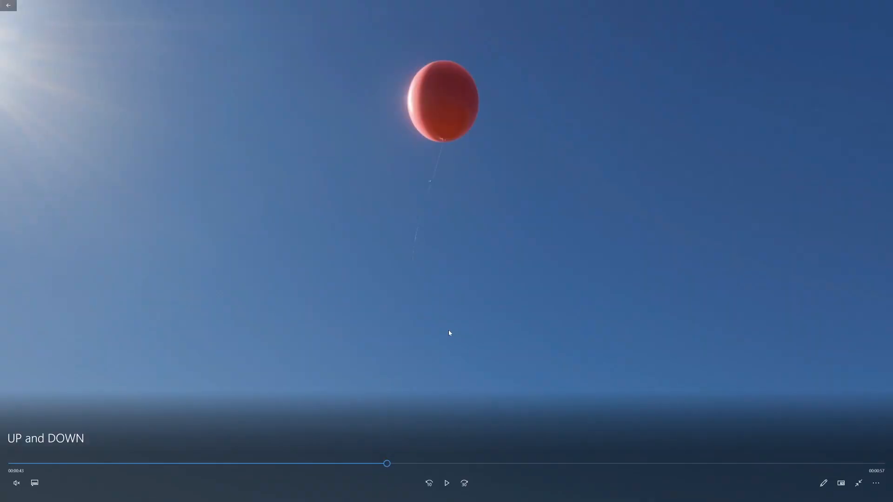
Play a moment of the UP and DOWN balloon video in the media player and return to Blender
{"action": "left_click", "coordinate": [446, 483]}
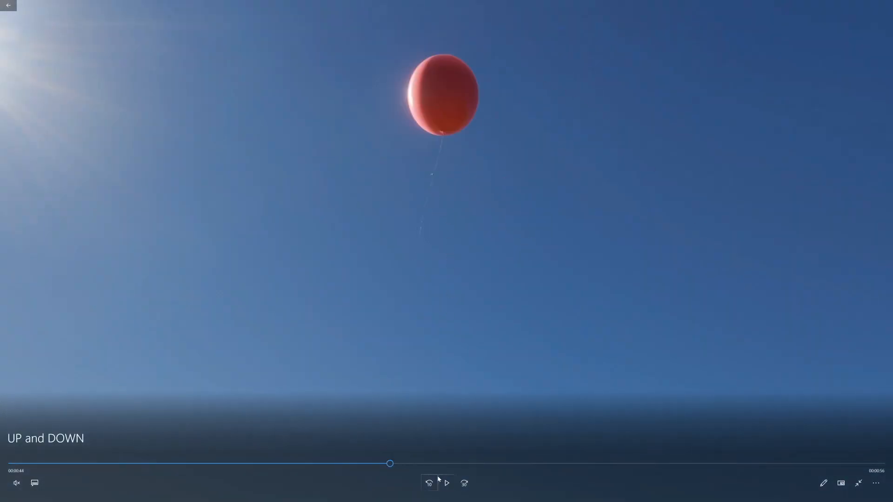
{"action": "left_click", "coordinate": [446, 486]}
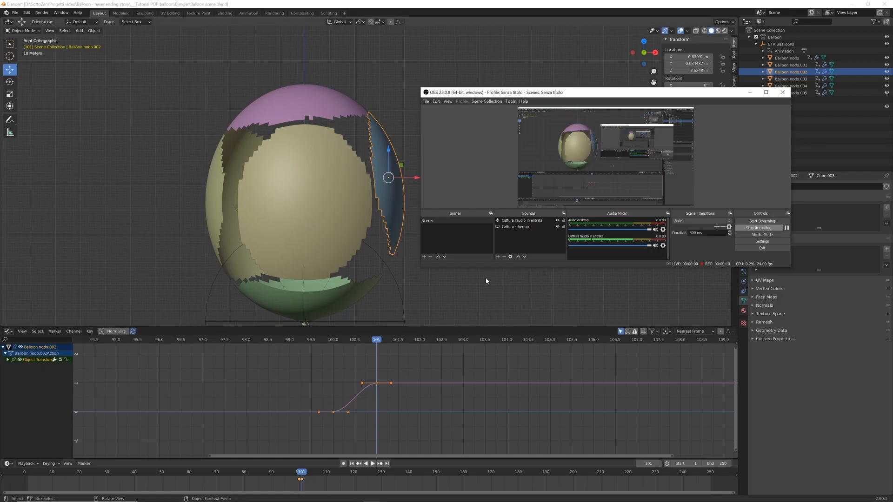
{"action": "left_click", "coordinate": [467, 3]}
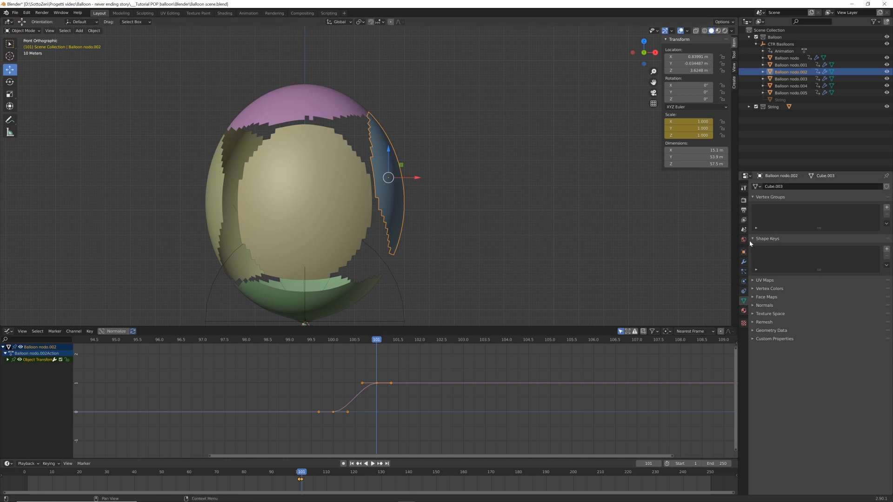
Add the shape keys Basis and Key 1 to the blue side fragment and enter Edit Mode on Key 1
{"action": "left_click", "coordinate": [886, 249]}
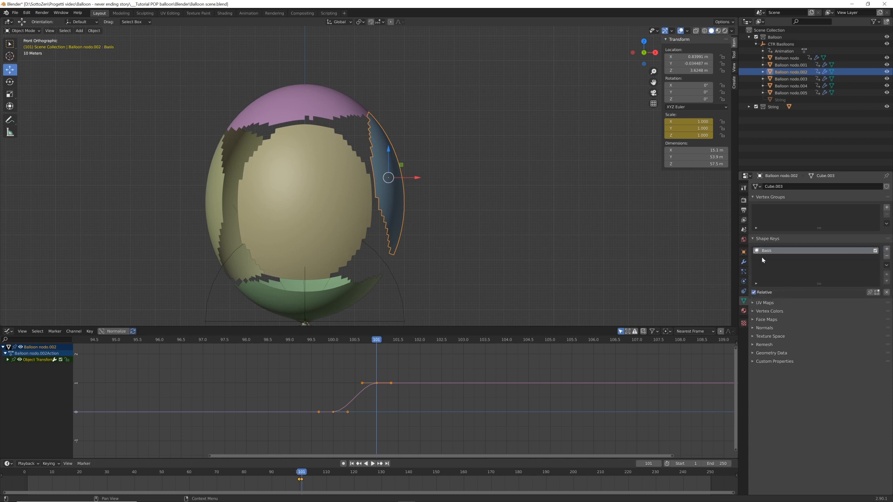
{"action": "left_click", "coordinate": [886, 250]}
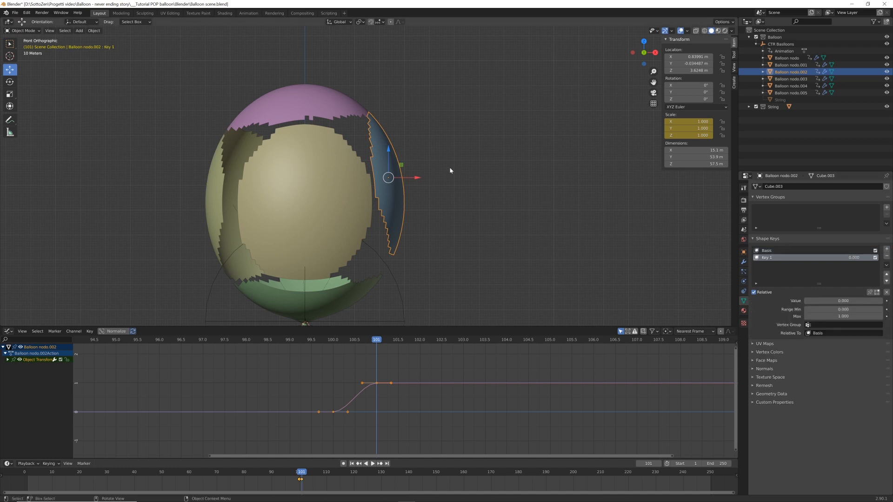
{"action": "key", "text": "Tab"}
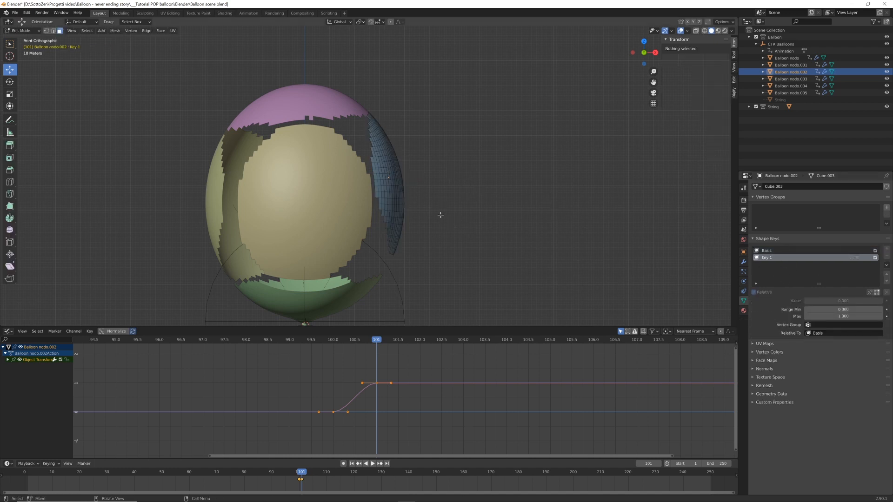
Enable proportional editing limited to connected geometry with Smooth falloff, and switch to the Select Box tool in vertex selection mode
{"action": "left_click", "coordinate": [391, 22]}
{"action": "left_click", "coordinate": [403, 22]}
{"action": "key", "text": "w"}
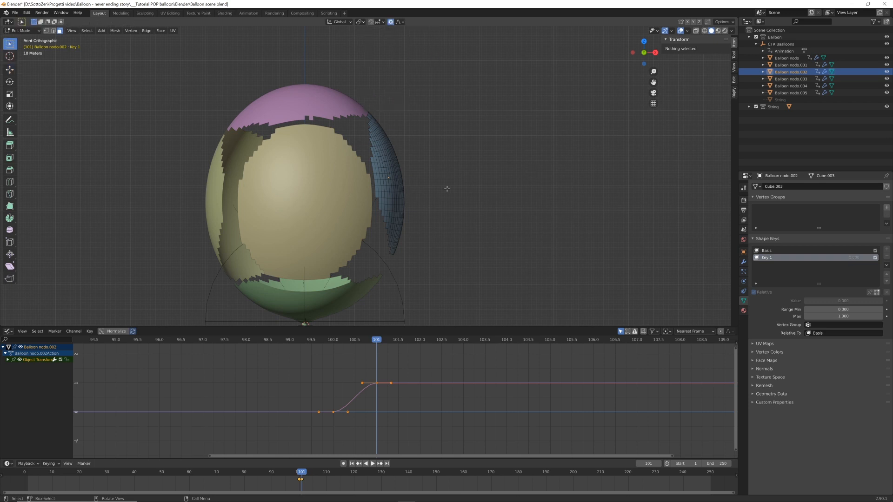
{"action": "key", "text": "1"}
Scale the blue fragment along X by about -2.204 from a vertex on its outer edge, with a proportional size of about 66.26
{"action": "left_click", "coordinate": [404, 184]}
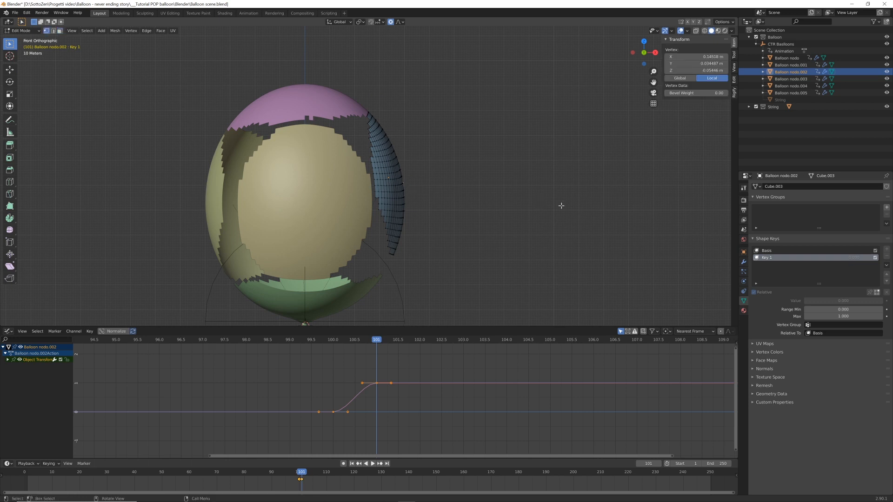
{"action": "key", "text": "s"}
{"action": "key", "text": "x"}
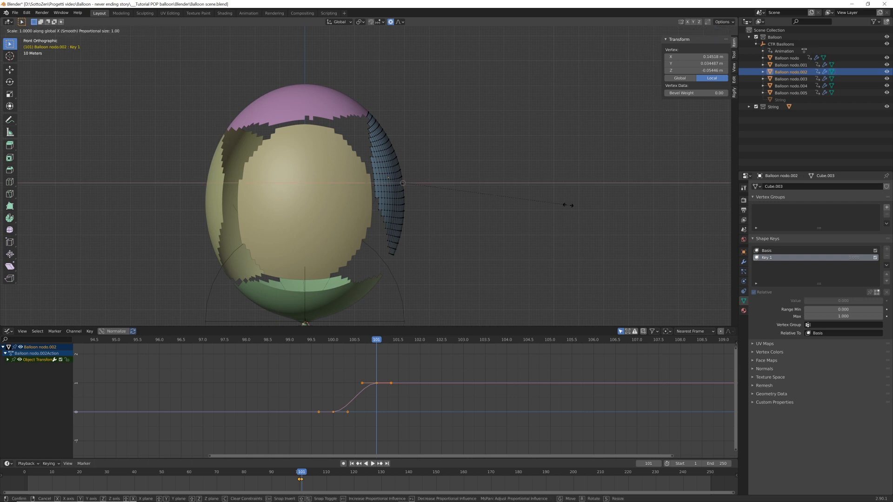
{"action": "scroll", "coordinate": [533, 204], "scroll_direction": "down", "scroll_amount": 20}
{"action": "scroll", "coordinate": [538, 205], "scroll_direction": "down", "scroll_amount": 4}
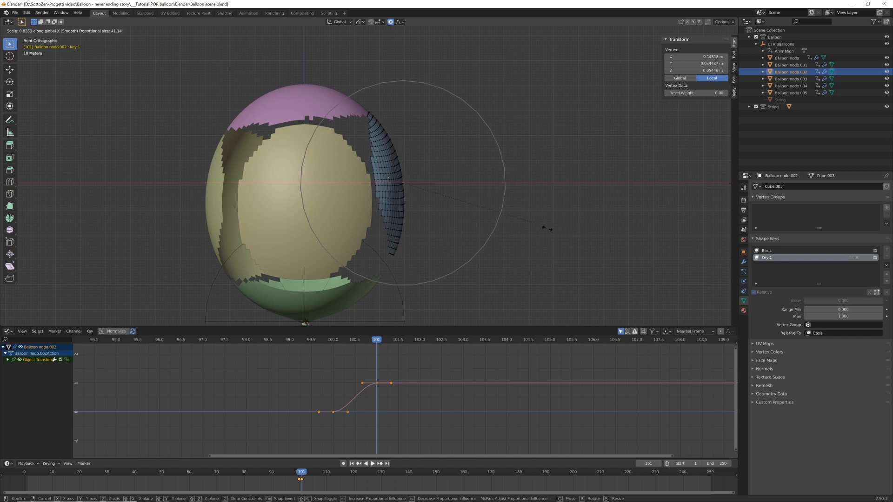
{"action": "scroll", "coordinate": [530, 242], "scroll_direction": "down", "scroll_amount": 4}
{"action": "scroll", "coordinate": [530, 242], "scroll_direction": "down", "scroll_amount": 1}
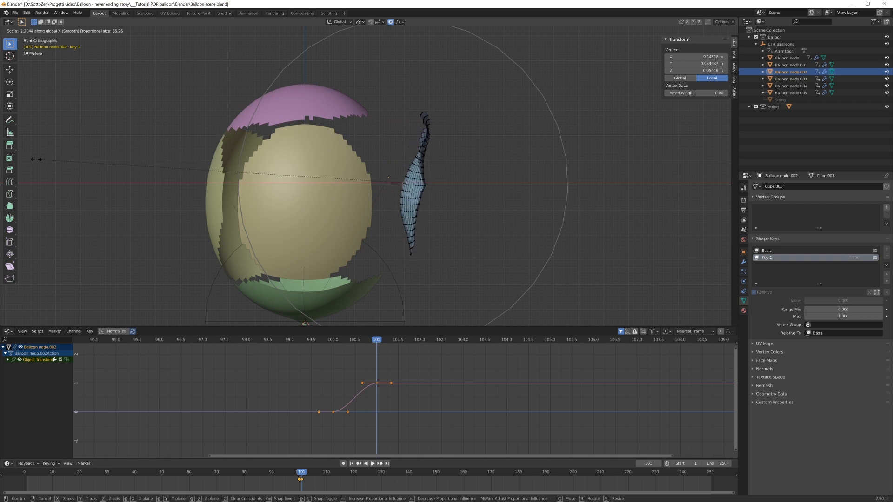
{"action": "left_click", "coordinate": [34, 159]}
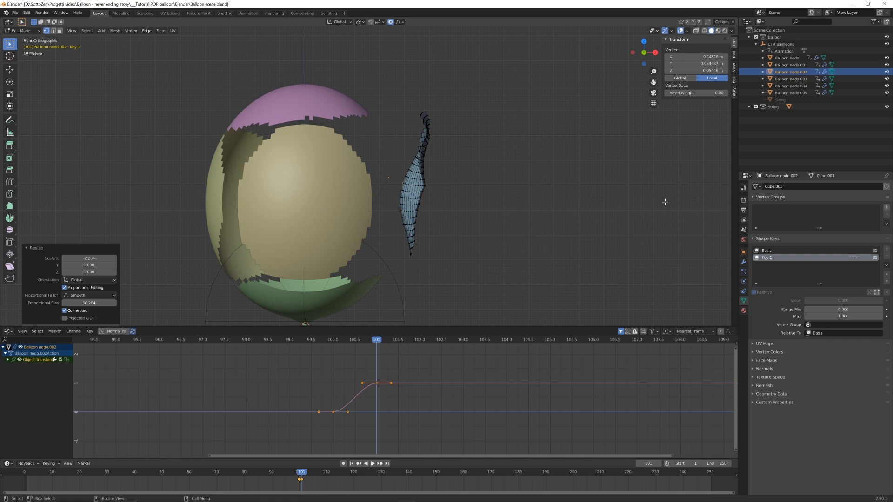
Select all of the blue fragment's geometry and scale it uniformly to about 0.197
{"action": "key", "text": "a"}
{"action": "key", "text": "s"}
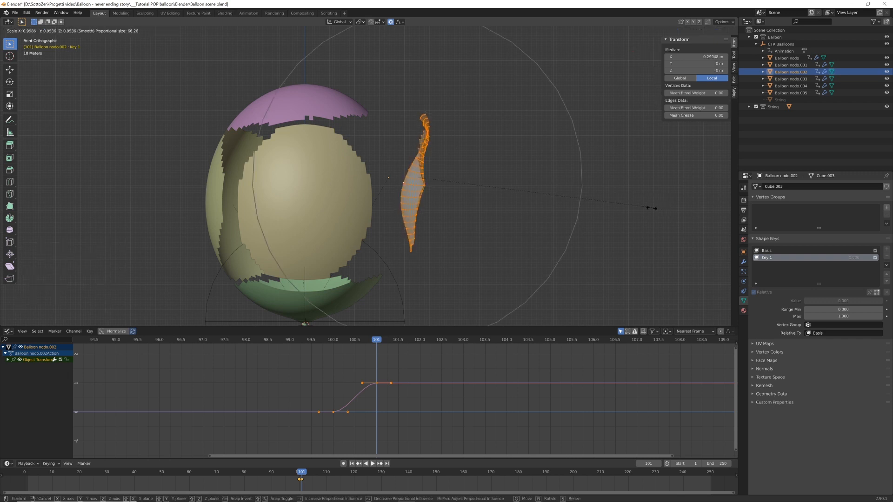
{"action": "left_click", "coordinate": [465, 190]}
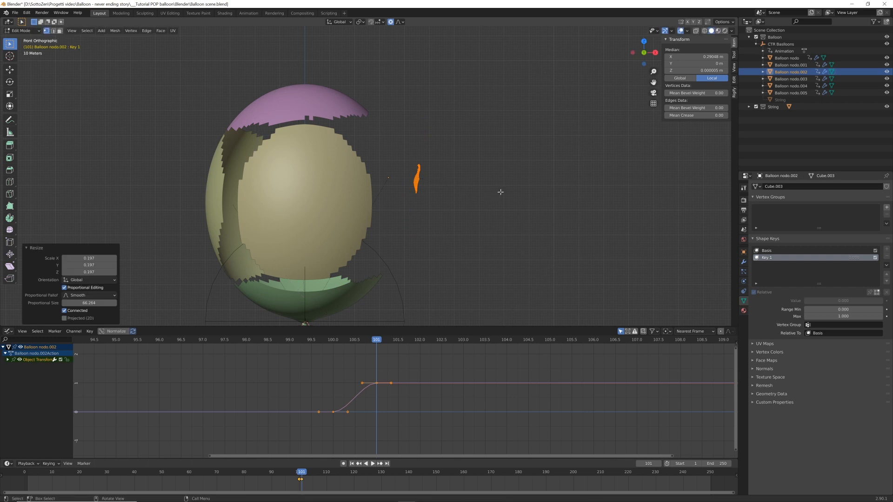
Move the blue fragment about 27.82 m in X and -16.244 m in Z, rotate it about 20.7°, and leave Edit Mode
{"action": "key", "text": "g"}
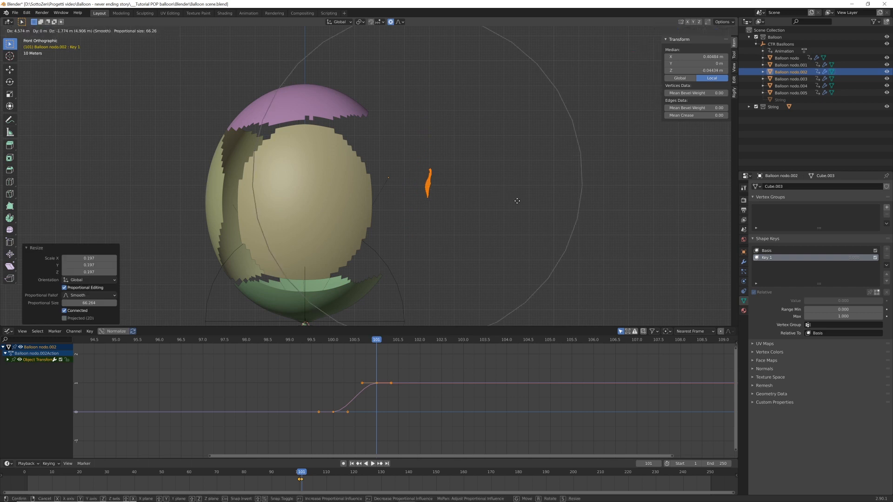
{"action": "left_click", "coordinate": [611, 219]}
{"action": "key", "text": "r"}
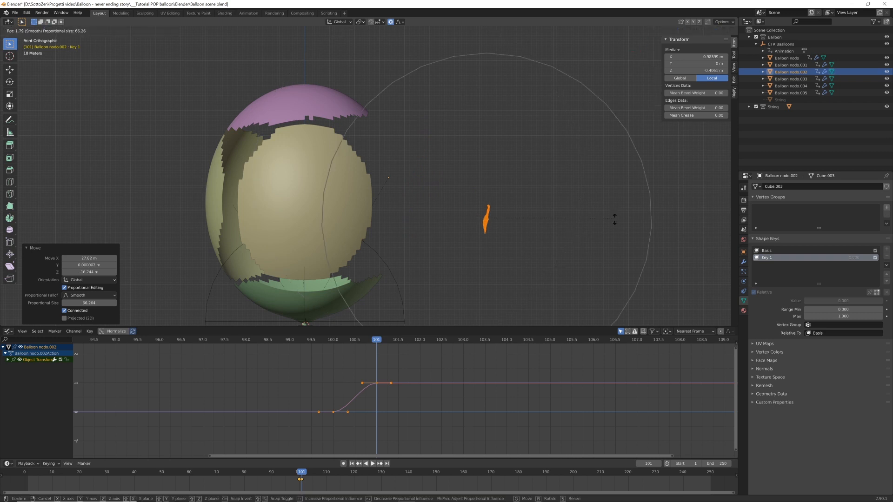
{"action": "left_click", "coordinate": [613, 260]}
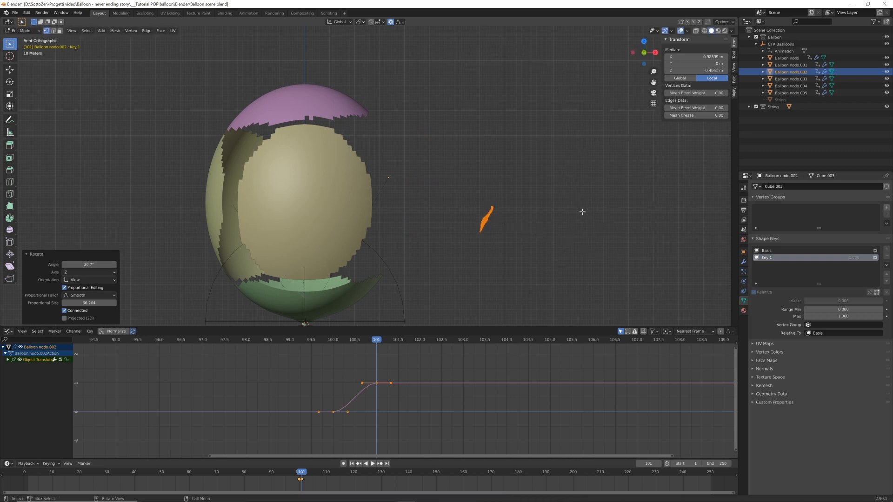
{"action": "key", "text": "Tab"}
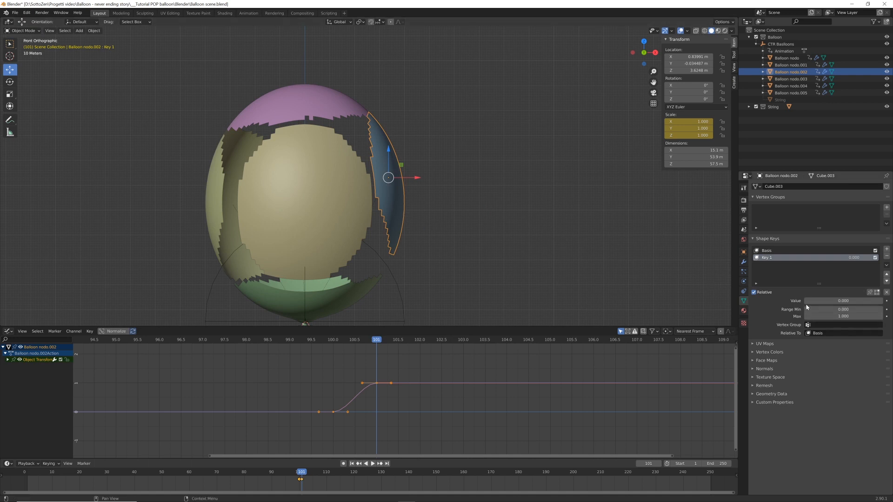
Keyframe the blue fragment's Key 1 value at 0 on frame 101 and at 1 on frame 103
{"action": "mouse_move", "coordinate": [808, 301]}
{"action": "left_mouse_down"}
{"action": "mouse_move", "coordinate": [882, 300]}
{"action": "mouse_move", "coordinate": [805, 300]}
{"action": "left_mouse_up"}
{"action": "key", "text": "Left"}
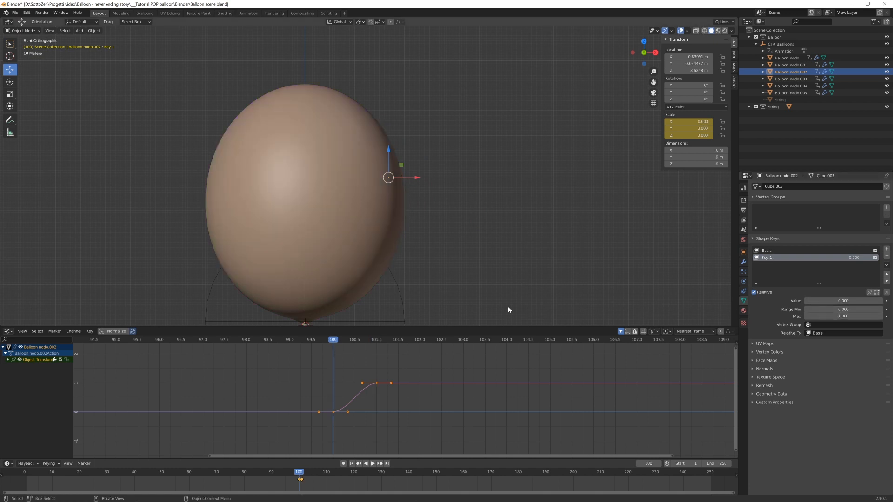
{"action": "key", "text": "Right"}
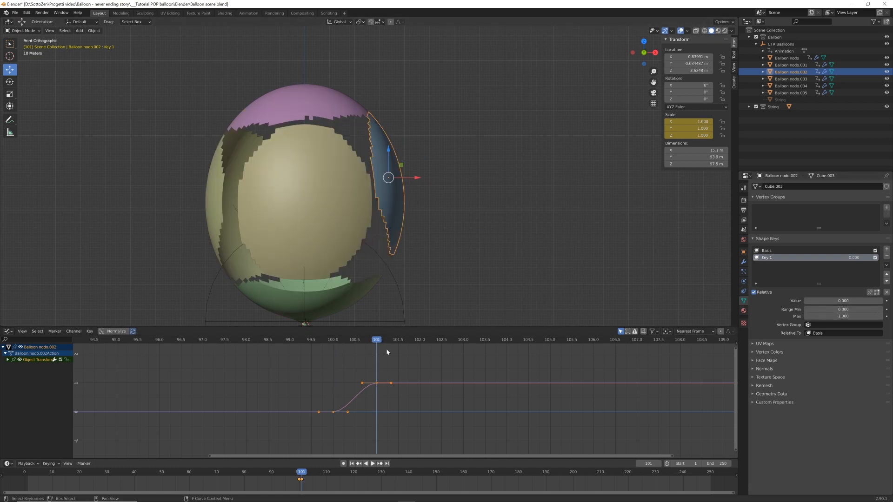
{"action": "left_click", "coordinate": [886, 302]}
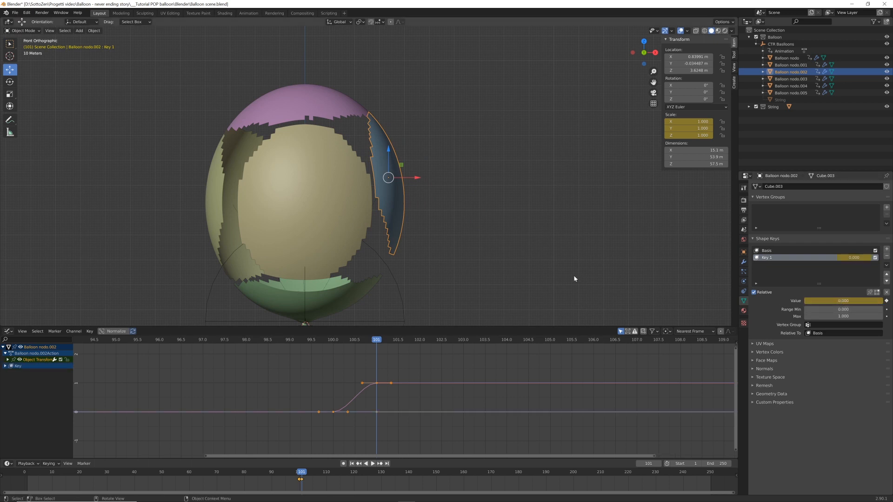
{"action": "key", "text": "Right"}
{"action": "key", "text": "Right"}
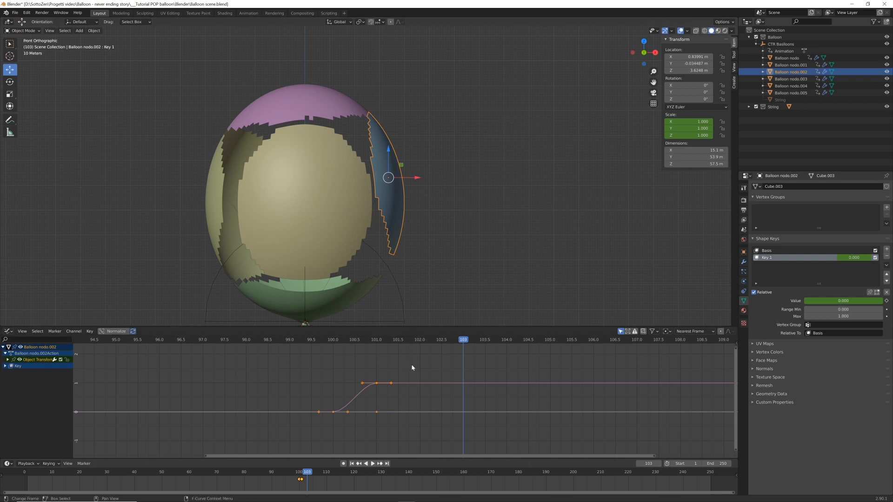
{"action": "left_click_drag", "start_coordinate": [809, 301], "coordinate": [888, 301]}
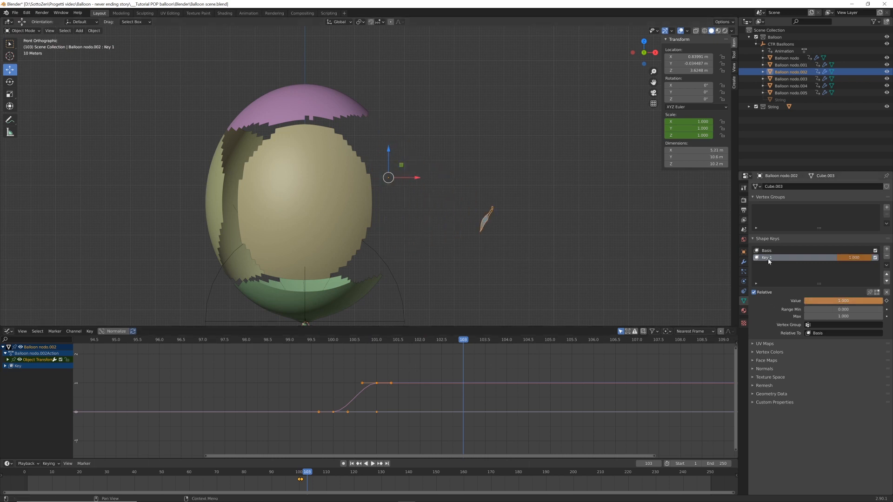
{"action": "left_click", "coordinate": [887, 300]}
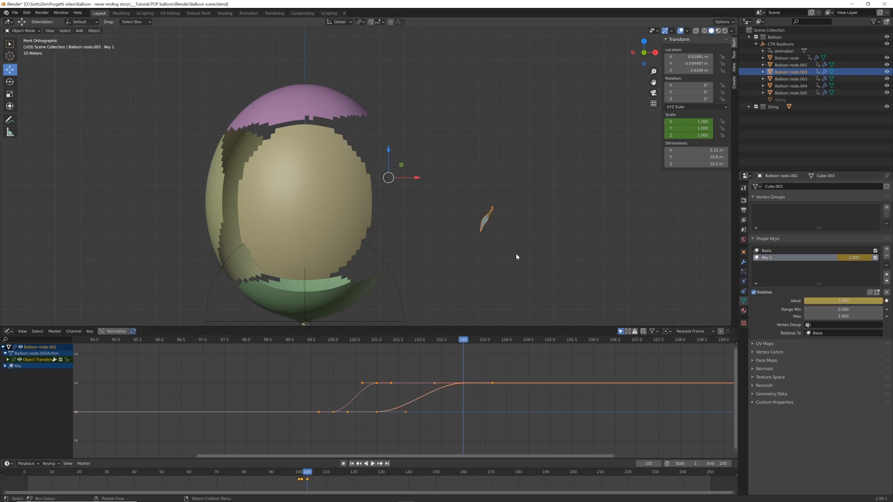
Step between frames 101 and 103 to check the blue fragment's shape change
{"action": "key", "text": "Left"}
{"action": "key", "text": "Left"}
{"action": "key", "text": "Right"}
{"action": "key", "text": "Right"}
{"action": "key", "text": "Left"}
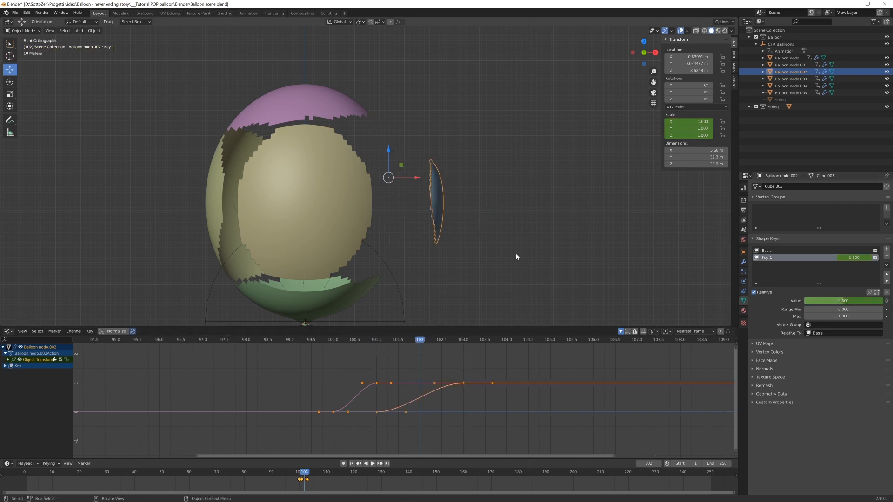
{"action": "key", "text": "Left"}
Add the shape keys Basis and Key 1 to the pink upper fragment and enter Edit Mode on Key 1
{"action": "middle_click_drag", "start_coordinate": [298, 197], "coordinate": [373, 241], "text": "shift"}
{"action": "left_click", "coordinate": [400, 146]}
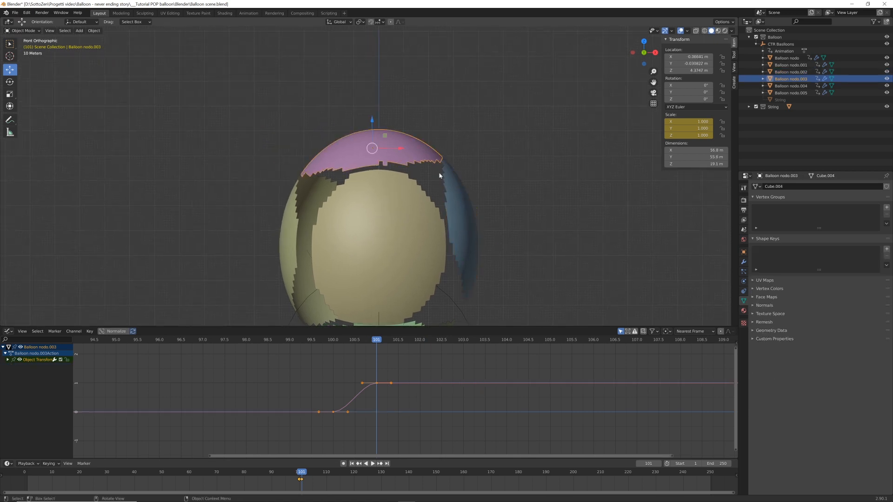
{"action": "scroll", "coordinate": [397, 133], "scroll_direction": "down", "scroll_amount": 3}
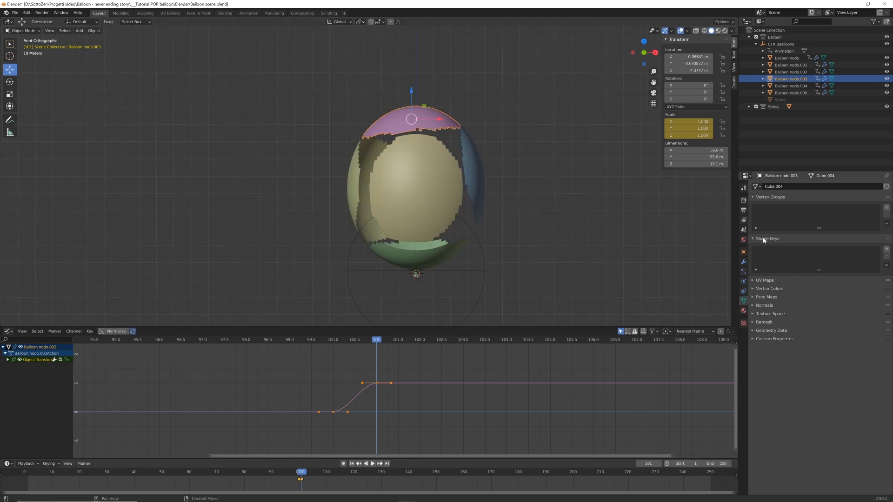
{"action": "key", "text": "Tab"}
Scale the pink fragment along Z by about -1.204 with proportional editing and shift it along Z
{"action": "key", "text": "s"}
{"action": "key", "text": "z"}
{"action": "left_click", "coordinate": [329, 125]}
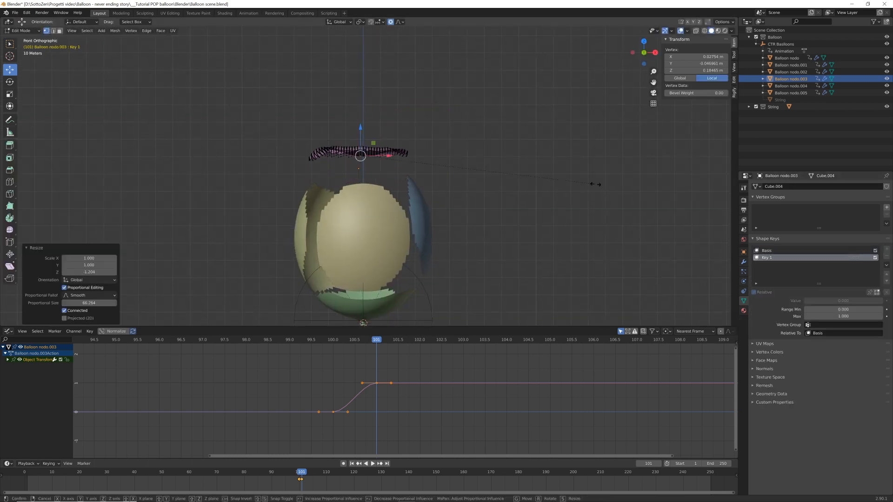
{"action": "key", "text": "g"}
{"action": "key", "text": "z"}
{"action": "left_click", "coordinate": [462, 166]}
Shrink the whole pink fragment uniformly, reposition it, and return to Object Mode
{"action": "key", "text": "a"}
{"action": "key", "text": "s"}
{"action": "left_click", "coordinate": [381, 149]}
{"action": "key", "text": "g"}
{"action": "key", "text": "Tab"}
Keyframe the pink fragment's Key 1 value at 0 on frame 101 and at 1 on frame 103
{"action": "left_click", "coordinate": [886, 301]}
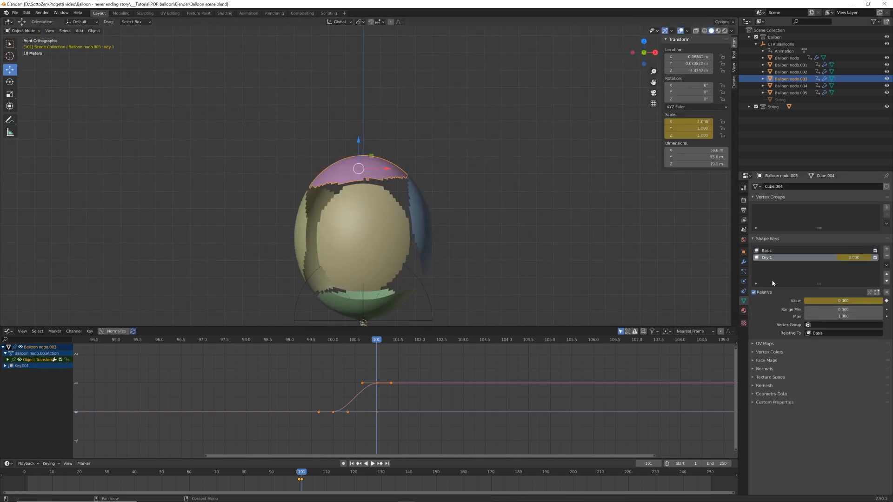
{"action": "key", "text": "Right"}
{"action": "key", "text": "Right"}
{"action": "left_click_drag", "start_coordinate": [827, 301], "coordinate": [883, 301]}
{"action": "left_click", "coordinate": [886, 301]}
Step between frames 101 and 103 and switch to the right orthographic view to check the pink fragment's motion
{"action": "key", "text": "Left"}
{"action": "key", "text": "Left"}
{"action": "key", "text": "Right"}
{"action": "key", "text": "Right"}
{"action": "middle_click_drag", "start_coordinate": [520, 212], "coordinate": [443, 212]}
{"action": "key", "text": "KP_3"}
{"action": "key", "text": "Left"}
{"action": "key", "text": "Left"}
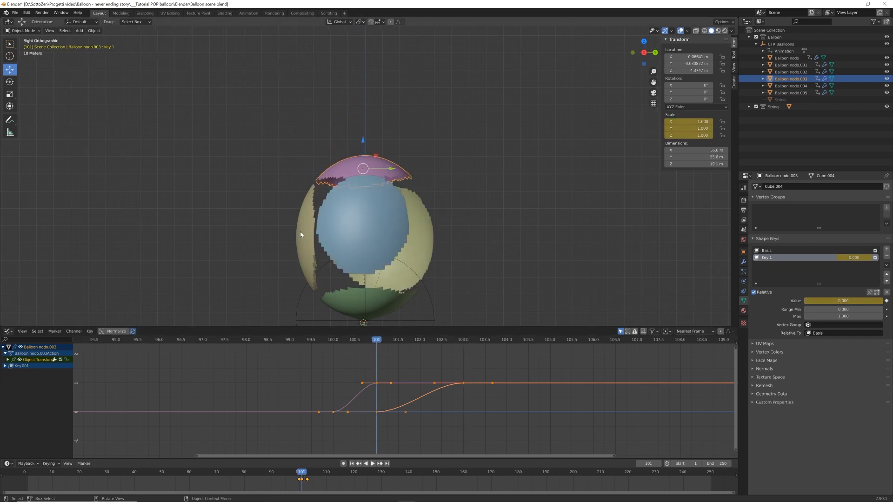
Set the origin of the beige front fragment, Balloon nodo.001, to its geometry
{"action": "left_click", "coordinate": [300, 232]}
{"action": "left_click", "coordinate": [94, 30]}
{"action": "mouse_move", "coordinate": [107, 47]}
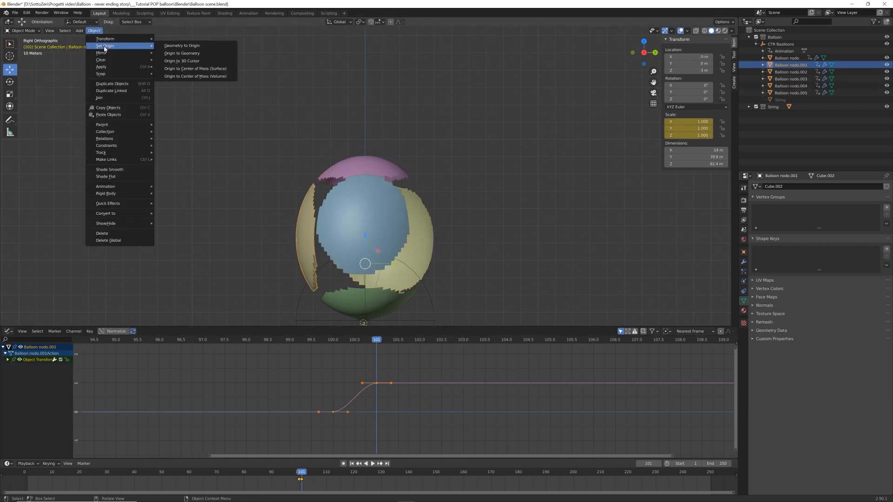
{"action": "left_click", "coordinate": [195, 56]}
Add the shape keys Basis and Key 1 to the front fragment and enter Edit Mode on Key 1
{"action": "left_click", "coordinate": [887, 249]}
{"action": "left_click", "coordinate": [887, 250]}
{"action": "key", "text": "Tab"}
Scale all of the front fragment's geometry along Y and shrink it uniformly
{"action": "key", "text": "a"}
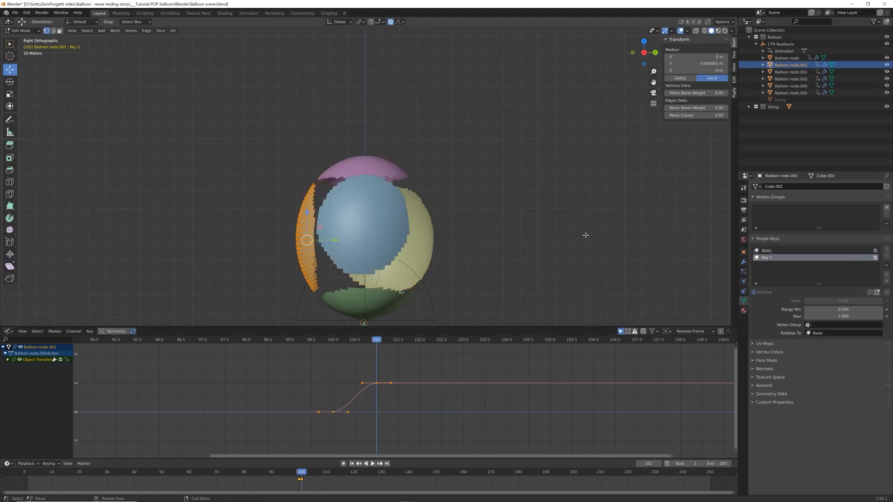
{"action": "key", "text": "s"}
{"action": "key", "text": "y"}
{"action": "left_click", "coordinate": [46, 246]}
{"action": "key", "text": "s"}
{"action": "left_click", "coordinate": [379, 234]}
Move the shrunken front fragment outward and down, tilt it, and leave Edit Mode
{"action": "key", "text": "g"}
{"action": "left_click", "coordinate": [323, 231]}
{"action": "key", "text": "r"}
{"action": "key", "text": "g"}
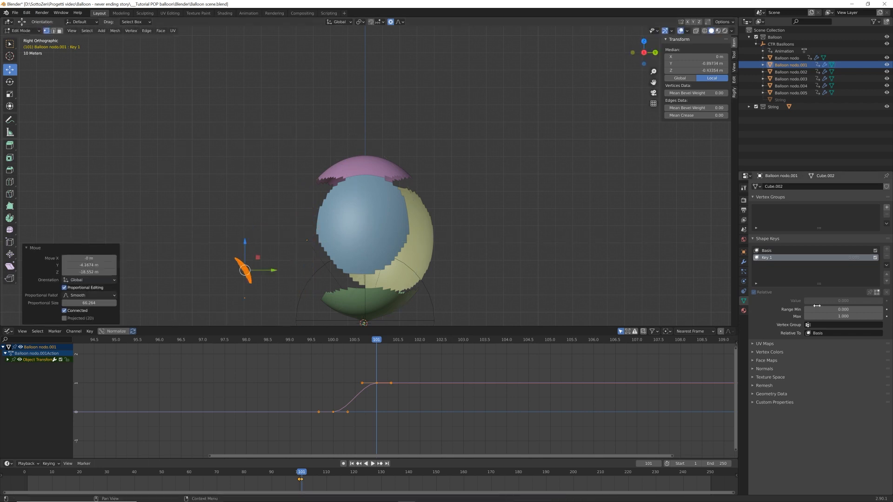
{"action": "key", "text": "Tab"}
Keyframe the front fragment's Key 1 value at 0 on frame 101 and at 1 on frame 103
{"action": "left_click", "coordinate": [886, 301]}
{"action": "key", "text": "Right"}
{"action": "key", "text": "Right"}
Inspect the remaining balloon fragments at frames 103 and 101 from the side and front views
{"action": "left_click", "coordinate": [386, 303]}
{"action": "key", "text": "KP_Decimal"}
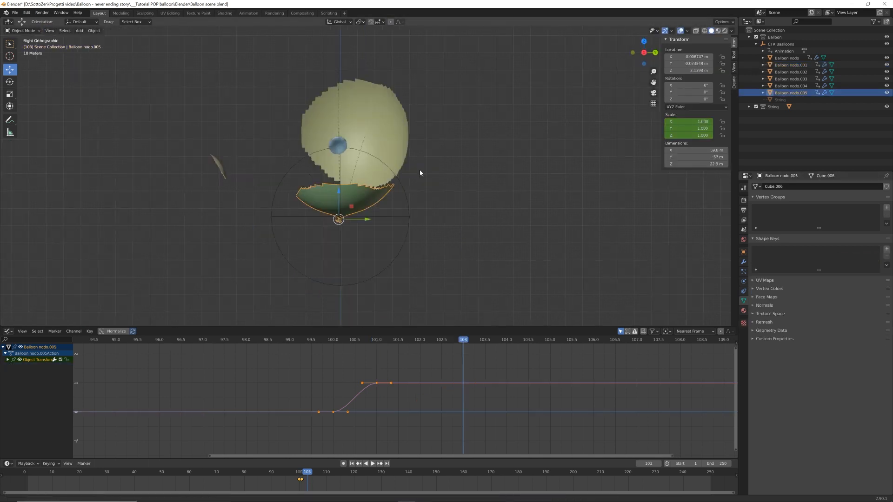
{"action": "scroll", "coordinate": [470, 160], "scroll_direction": "down", "scroll_amount": 2}
{"action": "left_click", "coordinate": [448, 118]}
{"action": "key", "text": "Left"}
{"action": "key", "text": "Left"}
{"action": "key", "text": "KP_1"}
{"action": "left_click", "coordinate": [372, 127]}
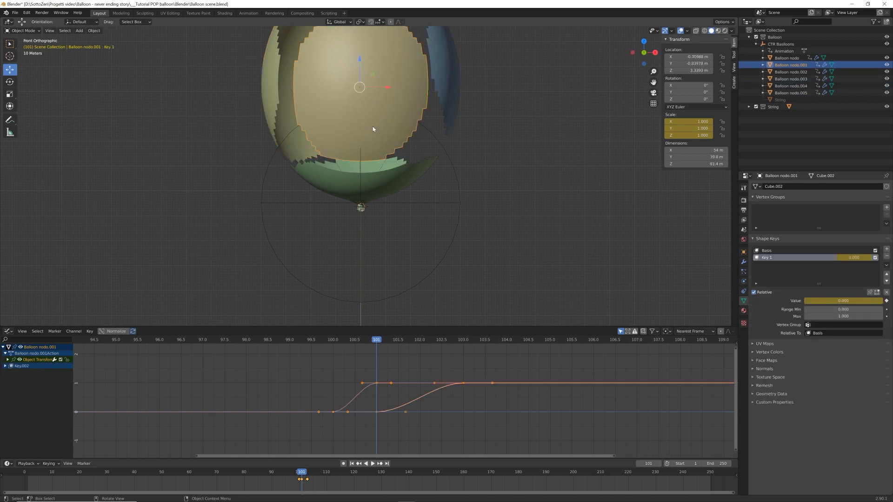
On frame 103, add the shape keys Basis and Key 1 to Balloon nodo.004 and enter Edit Mode in top view
{"action": "key", "text": "KP_3"}
{"action": "key", "text": "Right"}
{"action": "key", "text": "Right"}
{"action": "left_click", "coordinate": [447, 182]}
{"action": "key", "text": "KP_7"}
{"action": "key", "text": "Tab"}
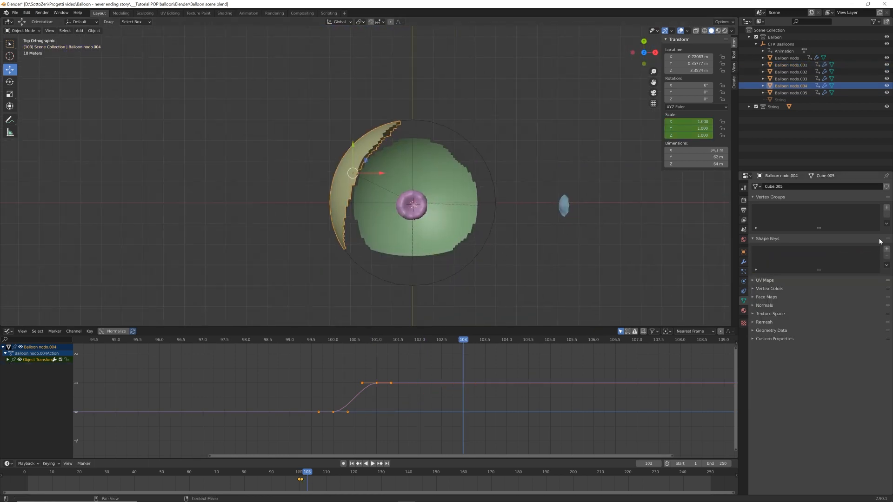
Switch the transform orientation to Normal and scale the Balloon nodo.004 fragment along its normal Z by -1
{"action": "left_click", "coordinate": [339, 22]}
{"action": "left_click", "coordinate": [330, 60]}
{"action": "type", "text": "sz"}
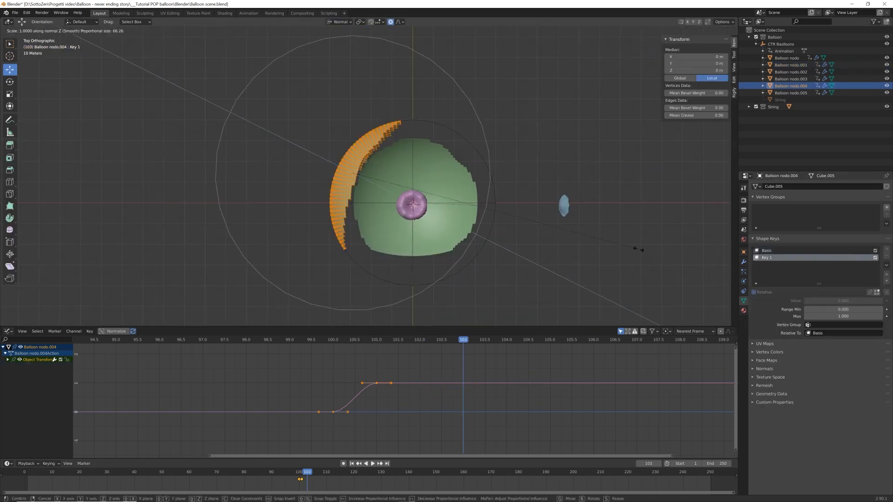
{"action": "type", "text": "-1"}
{"action": "key", "text": "Return"}
Move the Balloon nodo.004 fragment away from the balloon's centre and shrink it uniformly
{"action": "key", "text": "g"}
{"action": "left_click", "coordinate": [571, 215]}
{"action": "key", "text": "s"}
{"action": "left_click", "coordinate": [351, 144]}
Rotate the shrunken Balloon nodo.004 fragment about -28° in front view and leave Edit Mode
{"action": "key", "text": "KP_1"}
{"action": "key", "text": "r"}
{"action": "left_click", "coordinate": [343, 112]}
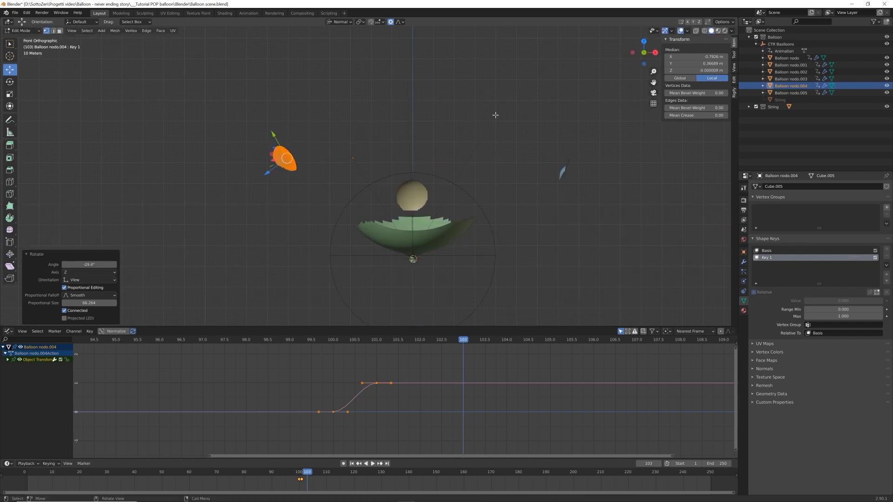
{"action": "key", "text": "Tab"}
Keyframe the Balloon nodo.004 fragment's Key 1 value at 1 on frame 103 and at 0 on frame 101
{"action": "key", "text": "i"}
{"action": "key", "text": "i"}
{"action": "left_click_drag", "start_coordinate": [852, 301], "coordinate": [807, 302]}
{"action": "key", "text": "Left"}
{"action": "key", "text": "Left"}
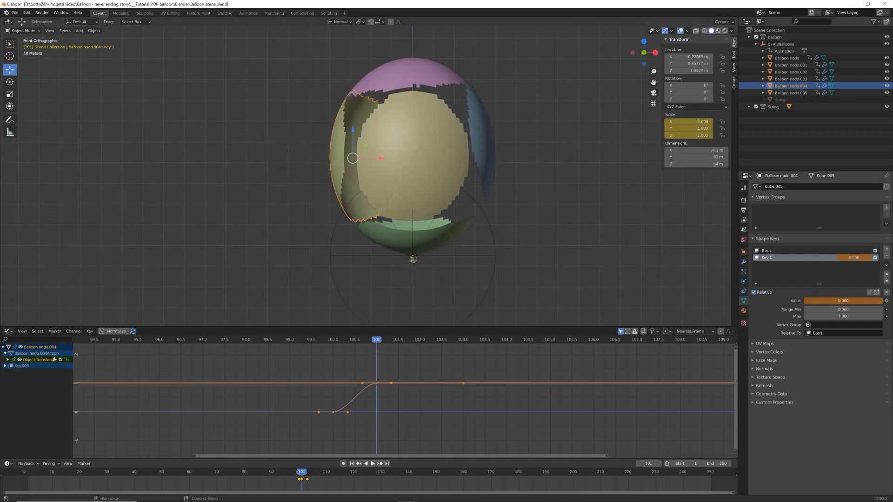
{"action": "key", "text": "i"}
{"action": "key", "text": "Right"}
{"action": "key", "text": "Left"}
Add the shape keys Basis and Key 1 to the green lower fragment and enter Edit Mode with wireframe shading
{"action": "left_click", "coordinate": [452, 243]}
{"action": "scroll", "coordinate": [451, 243], "scroll_direction": "up", "scroll_amount": 3}
{"action": "middle_click_drag", "start_coordinate": [451, 243], "coordinate": [452, 182], "text": "shift"}
{"action": "scroll", "coordinate": [452, 181], "scroll_direction": "up", "scroll_amount": 1}
{"action": "left_click", "coordinate": [886, 250]}
{"action": "left_click", "coordinate": [886, 250]}
{"action": "key", "text": "Tab"}
{"action": "key", "text": "shift+z"}
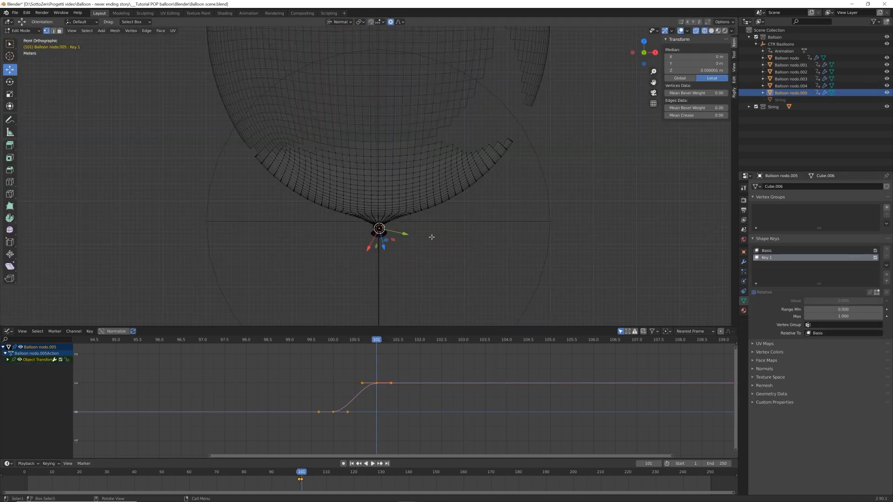
Select the green fragment's vertices except the knot and flatten them along the normal Z axis with proportional editing
{"action": "key", "text": "c"}
{"action": "left_click_drag", "start_coordinate": [379, 232], "coordinate": [384, 236]}
{"action": "right_click", "coordinate": [384, 237]}
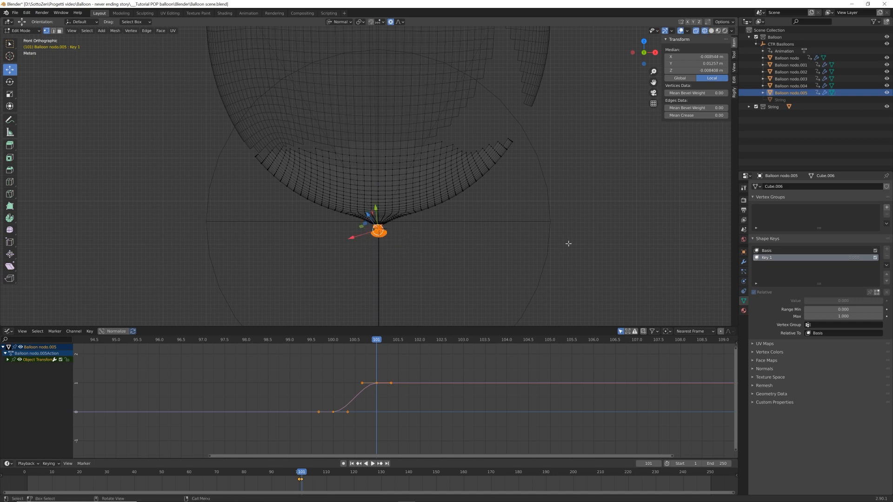
{"action": "key", "text": "ctrl+i"}
{"action": "key", "text": "s"}
{"action": "key", "text": "z"}
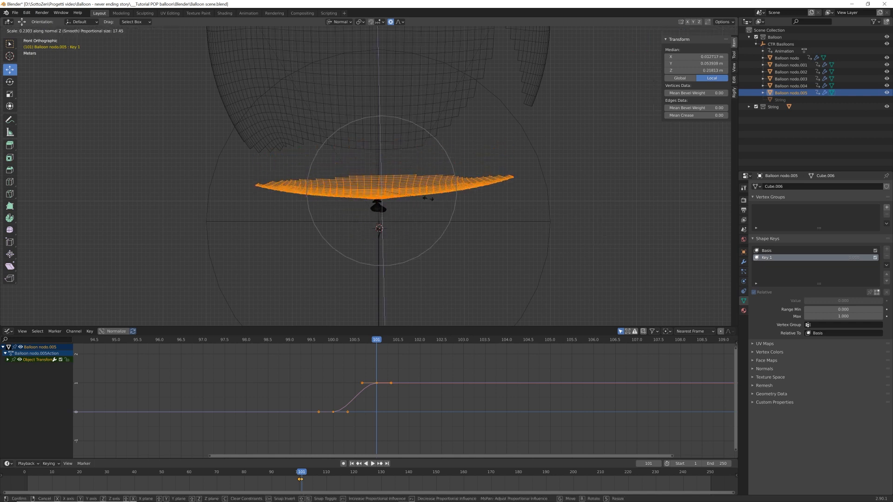
{"action": "left_click", "coordinate": [297, 187]}
Shrink the selected part of the green fragment and move it about -0.198 m in X and 1.587 m in Z
{"action": "key", "text": "s"}
{"action": "left_click", "coordinate": [436, 202]}
{"action": "key", "text": "g"}
{"action": "left_click", "coordinate": [437, 200]}
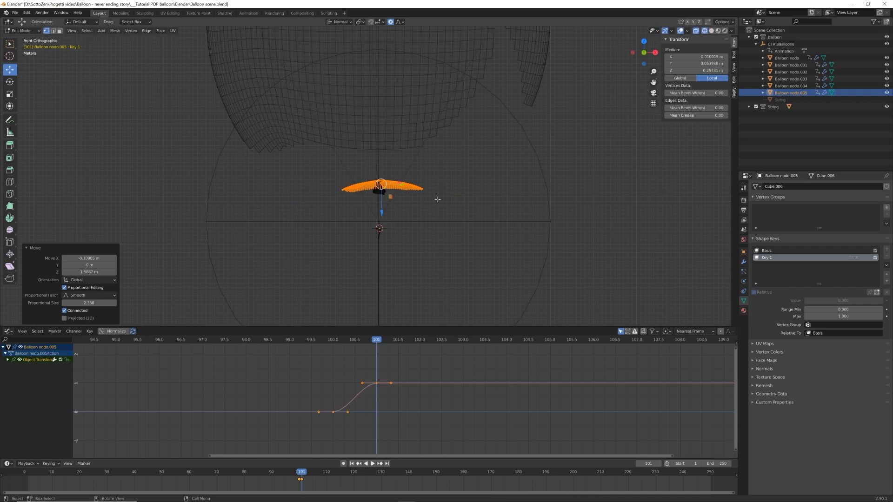
Move the entire green fragment downward, return to Object Mode, and raise its Key 1 value
{"action": "key", "text": "a"}
{"action": "key", "text": "g"}
{"action": "left_click", "coordinate": [438, 283]}
{"action": "key", "text": "Tab"}
{"action": "left_click_drag", "start_coordinate": [819, 301], "coordinate": [878, 301]}
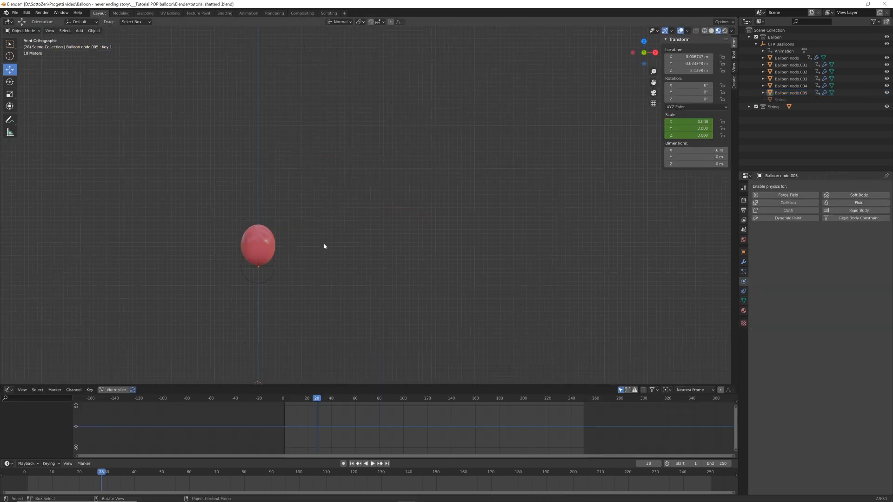
Play the balloon animation through the pop and examine the scattered fragments from several angles
{"action": "key", "text": "space"}
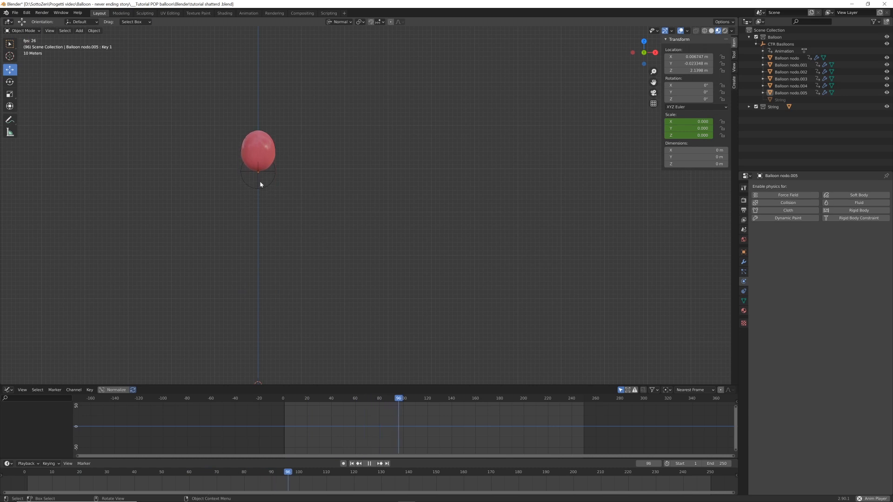
{"action": "key", "text": "space"}
{"action": "scroll", "coordinate": [276, 177], "scroll_direction": "up", "scroll_amount": 6}
{"action": "middle_click_drag", "start_coordinate": [269, 174], "coordinate": [565, 317], "text": "shift"}
{"action": "scroll", "coordinate": [488, 283], "scroll_direction": "up", "scroll_amount": 2}
{"action": "middle_click_drag", "start_coordinate": [486, 282], "coordinate": [459, 279]}
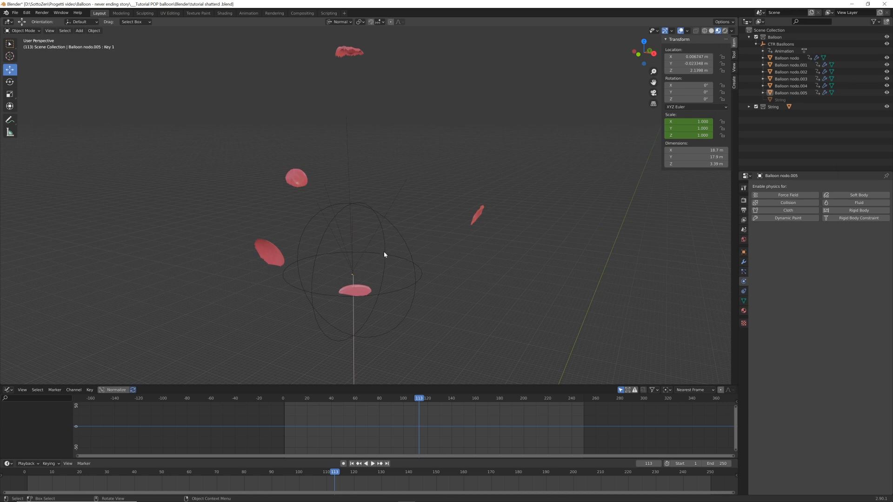
{"action": "middle_click_drag", "start_coordinate": [384, 254], "coordinate": [476, 205]}
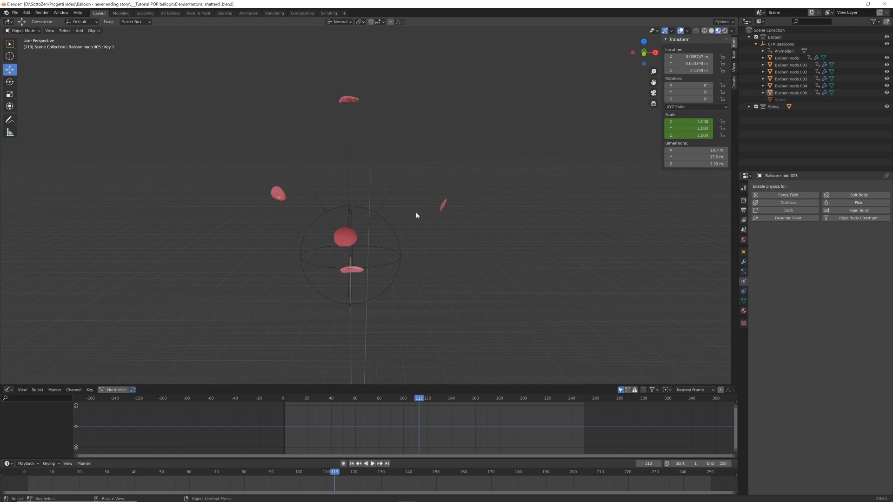
Select the right-hand fragment (Balloon nodo.002) in front view, step back to frame 102, and add Cloth physics to it
{"action": "key", "text": "KP_1"}
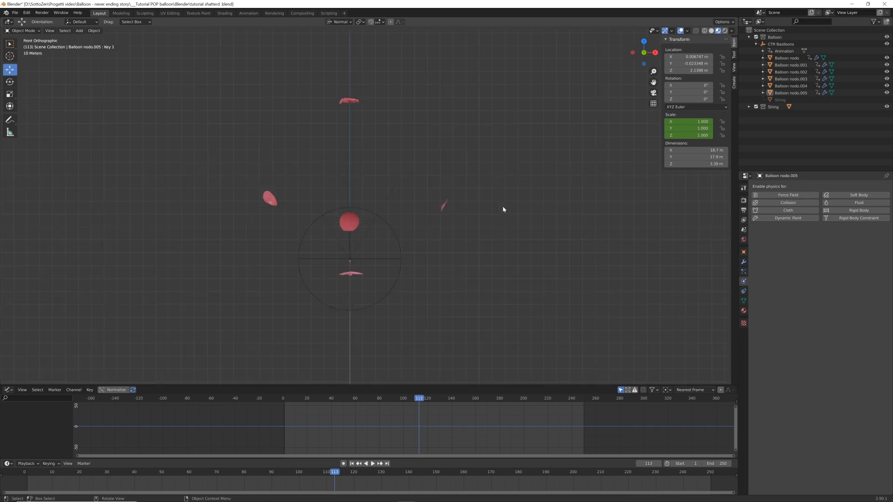
{"action": "scroll", "coordinate": [510, 222], "scroll_direction": "up", "scroll_amount": 3}
{"action": "left_click", "coordinate": [502, 207]}
{"action": "key", "text": "KP_Decimal"}
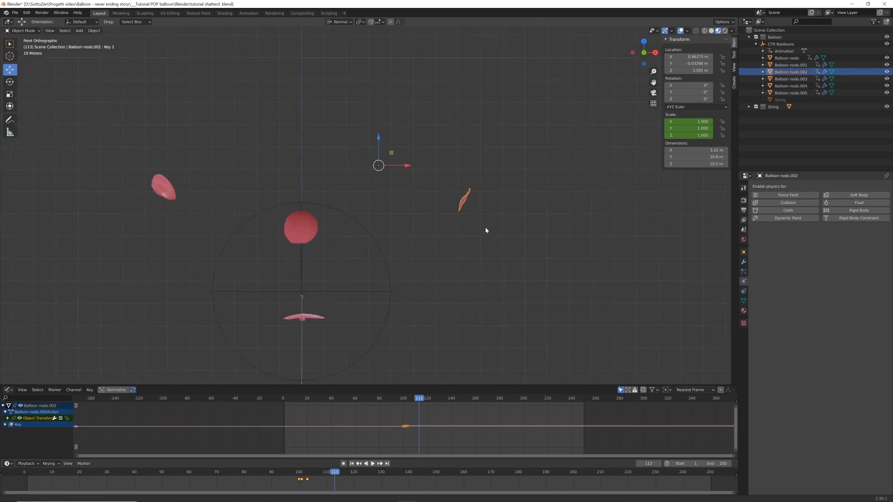
{"action": "key", "text": "Left"}
{"action": "key", "text": "Left"}
{"action": "key", "text": "Left"}
{"action": "key", "text": "Left"}
{"action": "key", "text": "Left"}
{"action": "key", "text": "Left"}
{"action": "key", "text": "Left"}
{"action": "key", "text": "Left"}
{"action": "key", "text": "Left"}
{"action": "key", "text": "Left"}
{"action": "key", "text": "Left"}
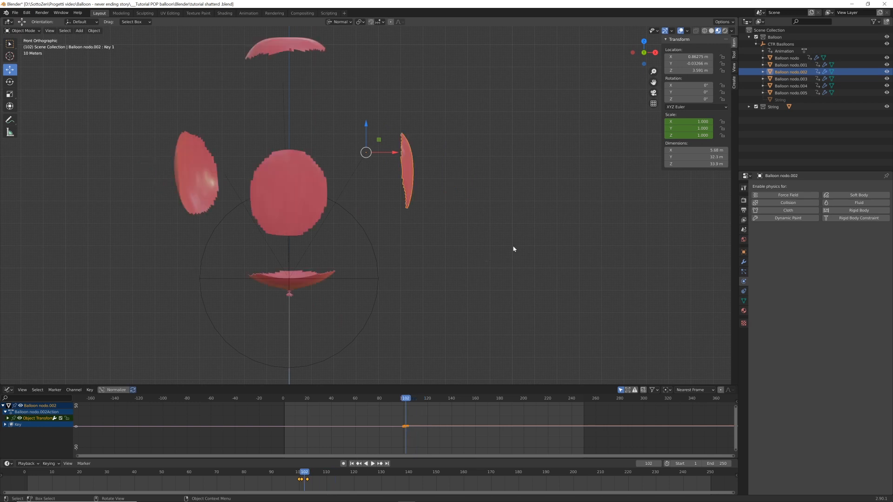
{"action": "left_click", "coordinate": [788, 211]}
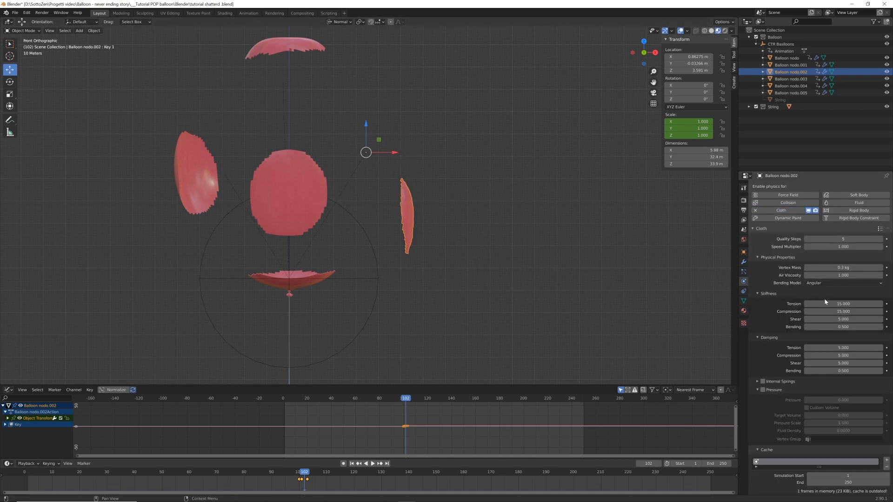
Set the cloth cache's Simulation Start to frame 100 for Balloon nodo.002
{"action": "scroll", "coordinate": [799, 360], "scroll_direction": "down", "scroll_amount": 3}
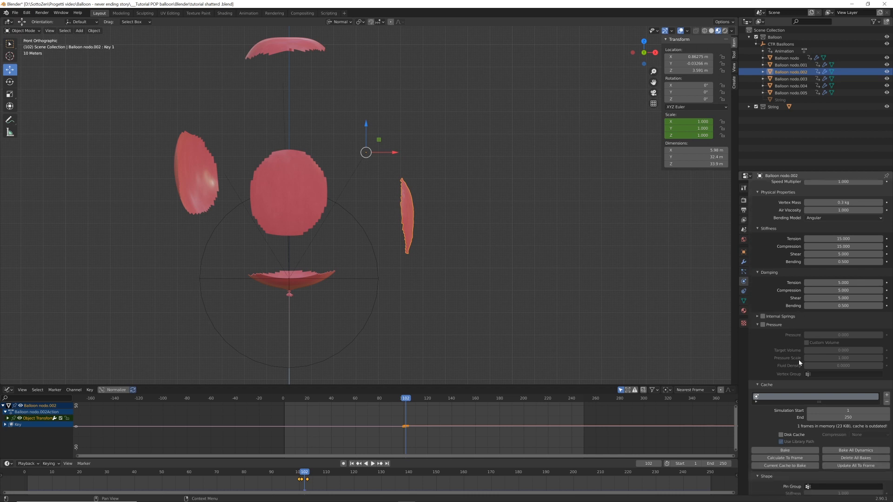
{"action": "scroll", "coordinate": [791, 360], "scroll_direction": "down", "scroll_amount": 1}
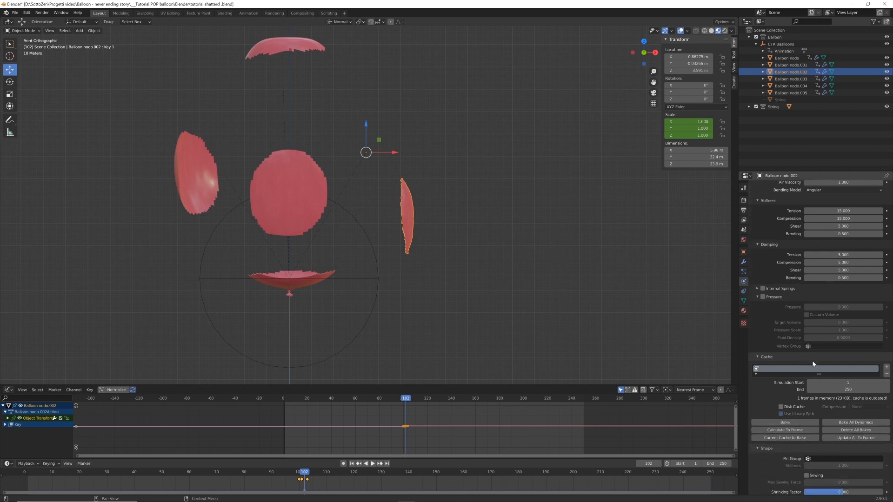
{"action": "scroll", "coordinate": [802, 391], "scroll_direction": "down", "scroll_amount": 1}
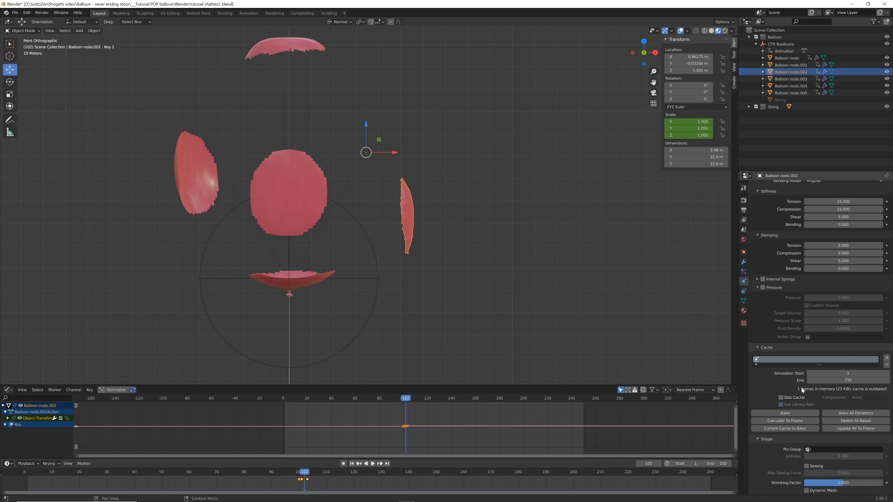
{"action": "scroll", "coordinate": [802, 390], "scroll_direction": "down", "scroll_amount": 4}
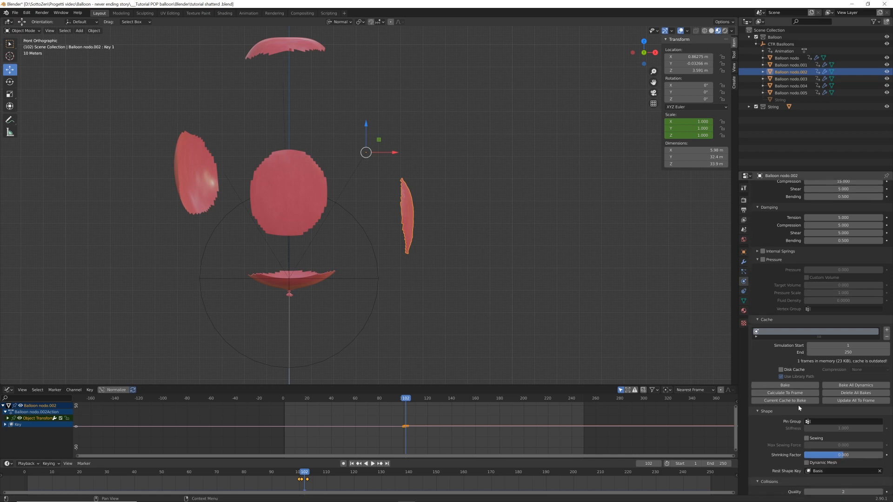
{"action": "scroll", "coordinate": [799, 405], "scroll_direction": "up", "scroll_amount": 2}
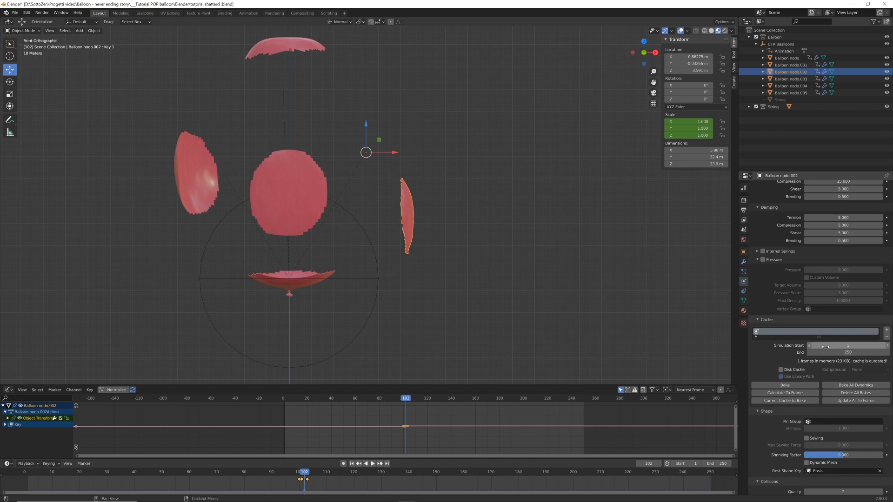
{"action": "left_click", "coordinate": [849, 345]}
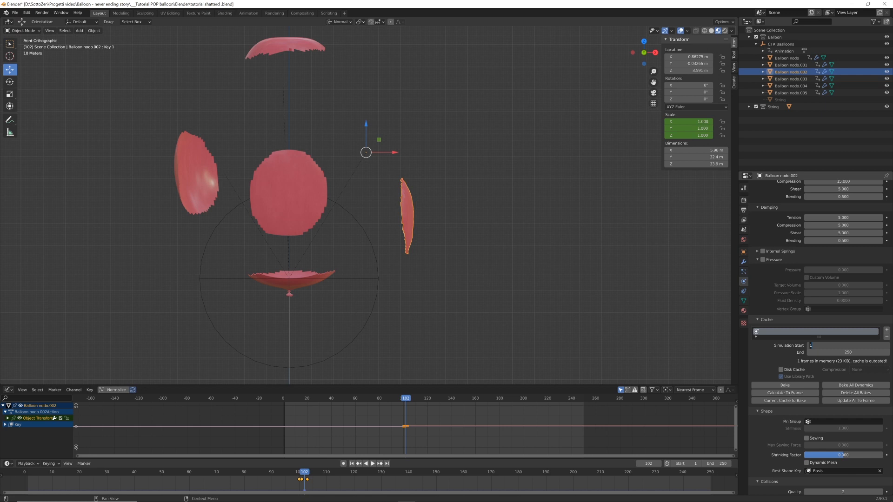
{"action": "type", "text": "100"}
{"action": "key", "text": "Return"}
Enable Self Collisions and disable Object Collisions in the cloth settings of Balloon nodo.002
{"action": "scroll", "coordinate": [782, 431], "scroll_direction": "down", "scroll_amount": 5}
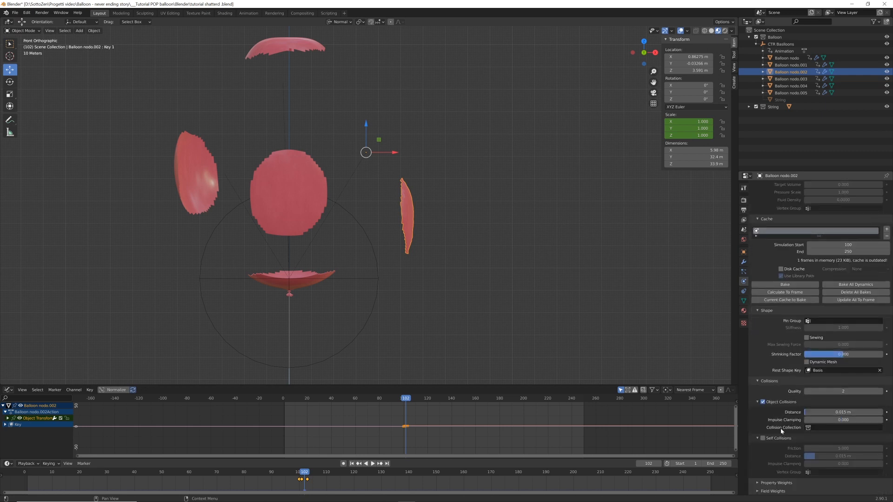
{"action": "left_click", "coordinate": [763, 439]}
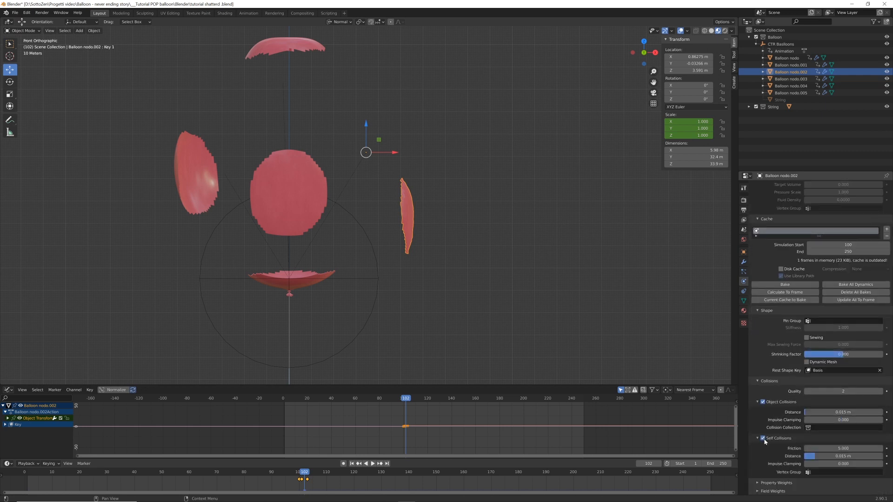
{"action": "left_click", "coordinate": [763, 402]}
{"action": "left_click", "coordinate": [757, 401]}
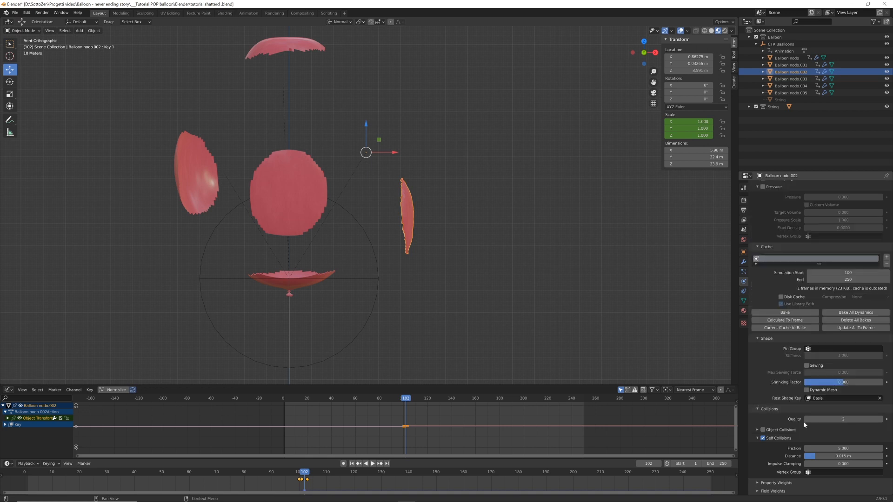
Set the cloth Speed Multiplier of Balloon nodo.002 to 10
{"action": "scroll", "coordinate": [800, 434], "scroll_direction": "up", "scroll_amount": 4}
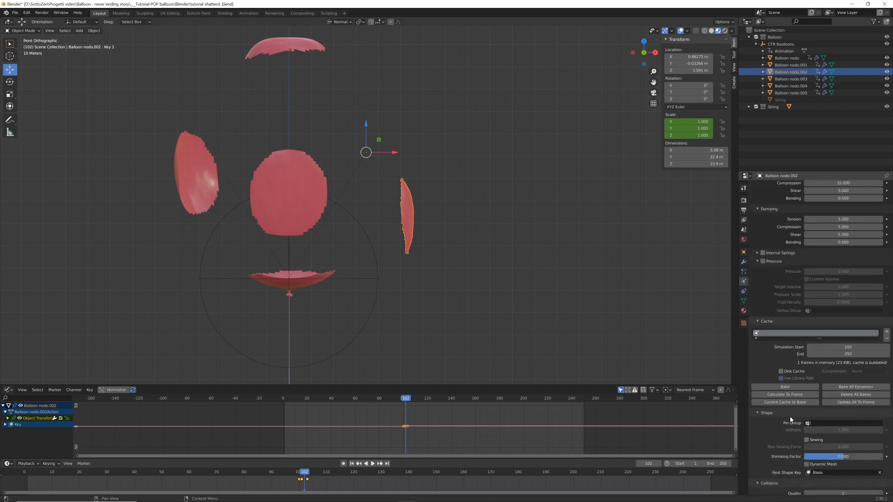
{"action": "scroll", "coordinate": [807, 425], "scroll_direction": "up", "scroll_amount": 6}
{"action": "scroll", "coordinate": [806, 424], "scroll_direction": "up", "scroll_amount": 1}
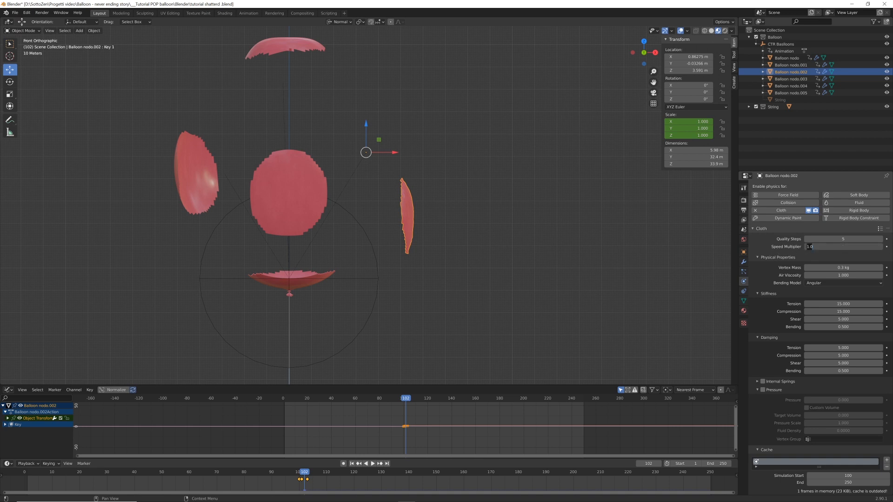
{"action": "key", "text": "BackSpace"}
{"action": "key", "text": "BackSpace"}
{"action": "key", "text": "Return"}
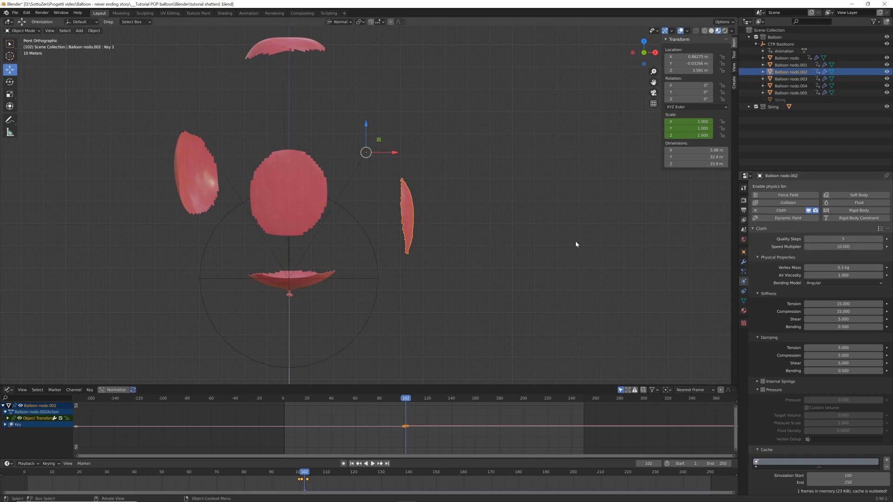
Play the cloth simulation from frame 1 and scrub around the pop to find the frame for starting it
{"action": "key", "text": "shift+Left"}
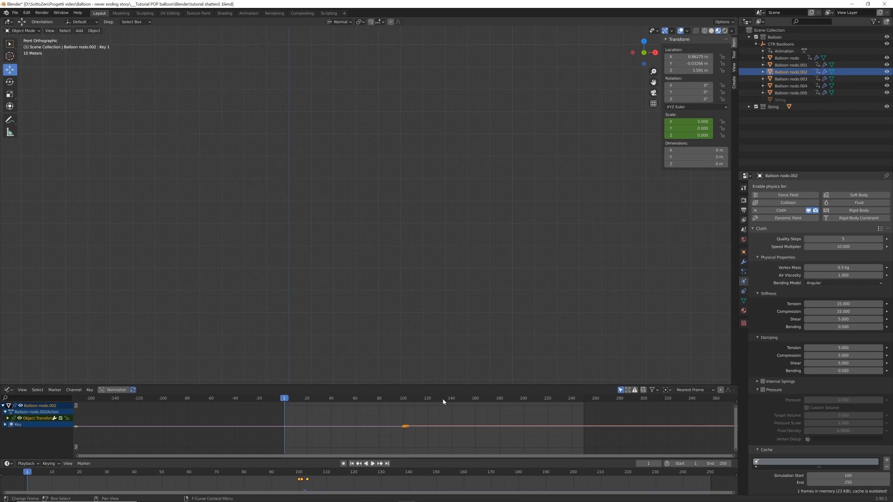
{"action": "key", "text": "space"}
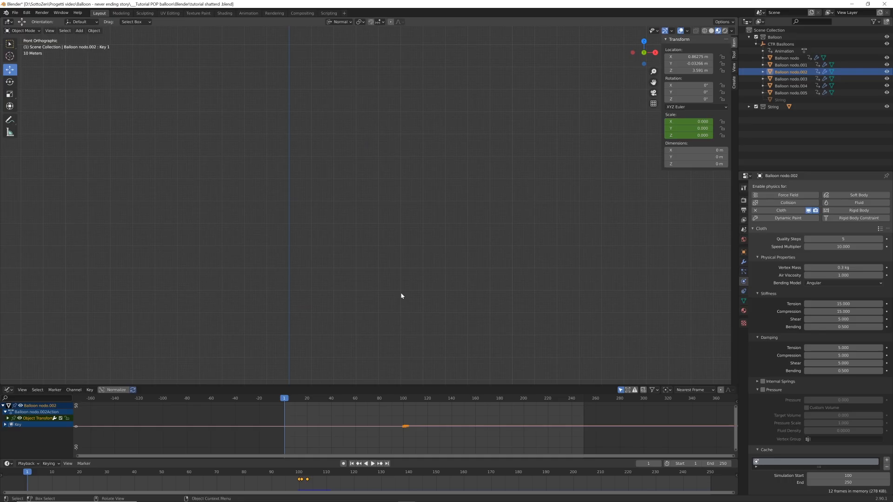
{"action": "scroll", "coordinate": [818, 367], "scroll_direction": "down", "scroll_amount": 3}
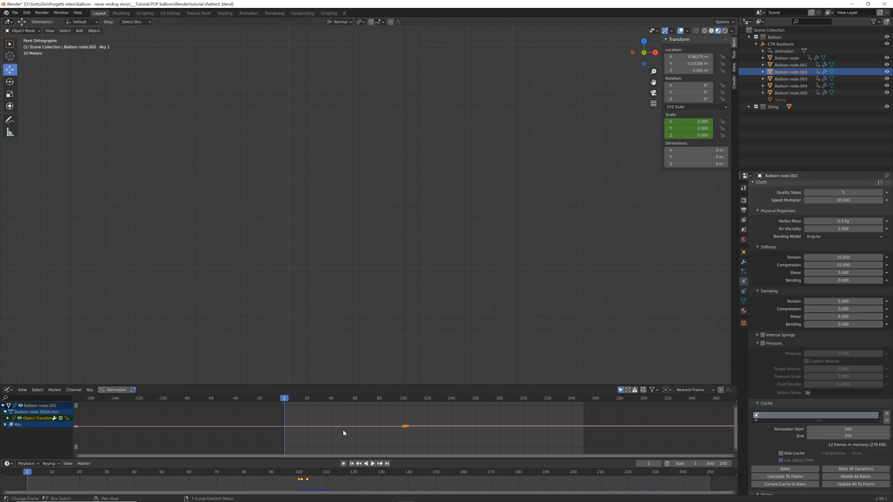
{"action": "left_click", "coordinate": [403, 404]}
{"action": "key", "text": "space"}
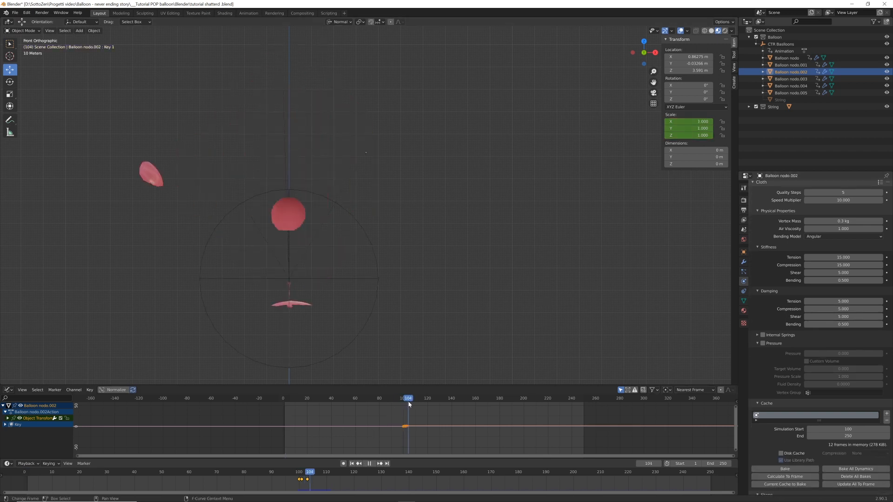
{"action": "left_click_drag", "start_coordinate": [411, 403], "coordinate": [407, 403]}
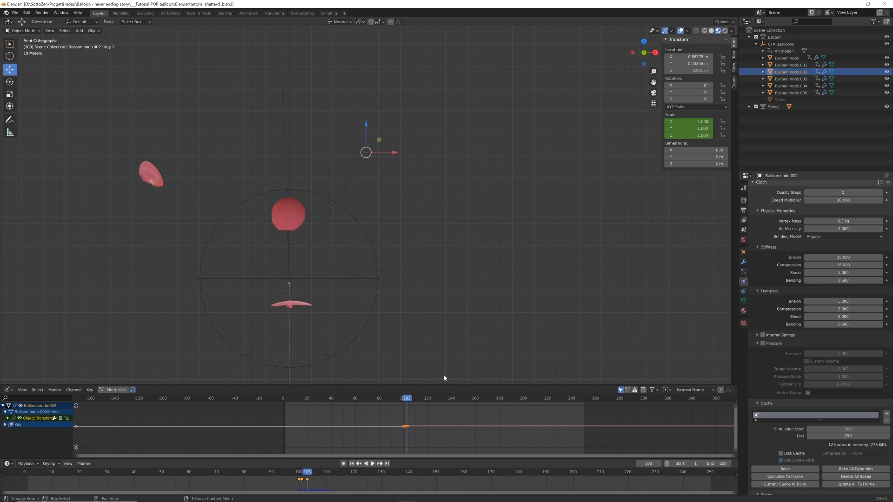
Set the cloth cache's Simulation Start to frame 103 for Balloon nodo.002
{"action": "scroll", "coordinate": [815, 370], "scroll_direction": "down", "scroll_amount": 3}
{"action": "left_click", "coordinate": [815, 373]}
{"action": "type", "text": "10"}
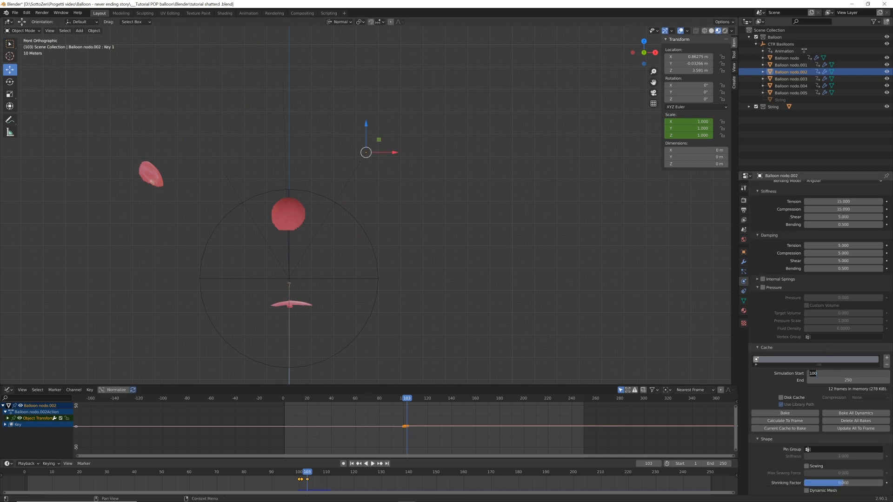
{"action": "key", "text": "Return"}
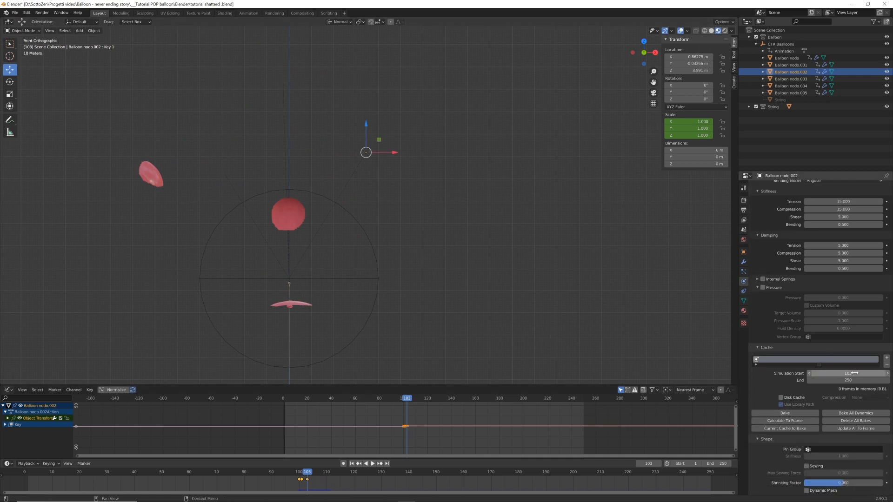
Play the animation from frame 1 through the pop to check how fast the cloth fragment falls
{"action": "key", "text": "shift+Left"}
{"action": "key", "text": "space"}
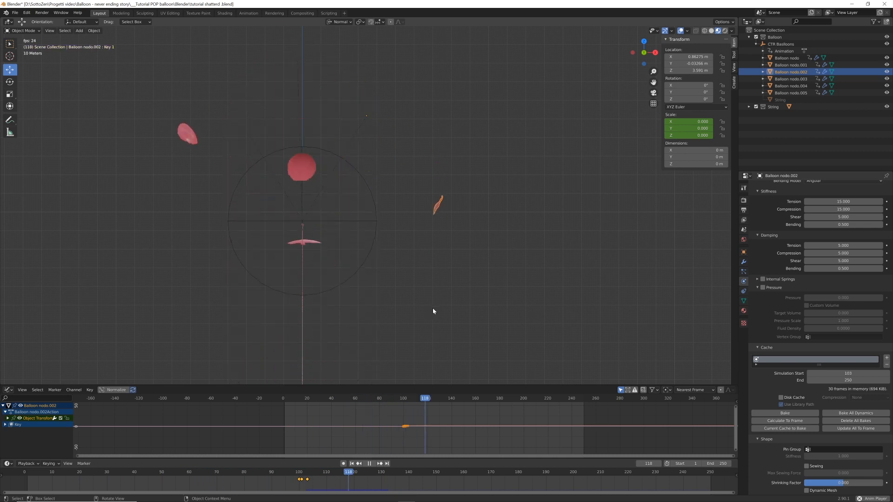
{"action": "key", "text": "space"}
Raise the cloth Speed Multiplier of Balloon nodo.002 to 30
{"action": "scroll", "coordinate": [844, 255], "scroll_direction": "up", "scroll_amount": 6}
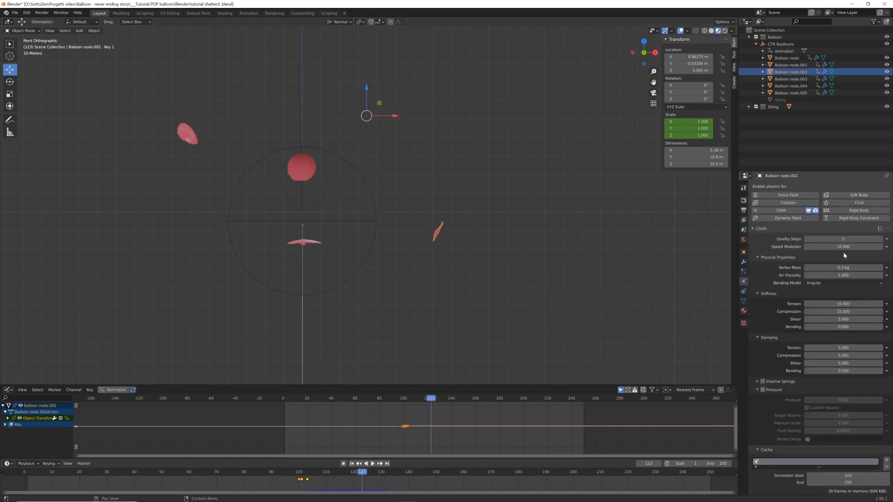
{"action": "left_click", "coordinate": [843, 247]}
{"action": "type", "text": "30"}
{"action": "key", "text": "Return"}
Play the faster cloth fall from an angled perspective view and return to the keyframe at frame 103
{"action": "middle_click_drag", "start_coordinate": [454, 247], "coordinate": [447, 232]}
{"action": "middle_click_drag", "start_coordinate": [447, 232], "coordinate": [435, 232]}
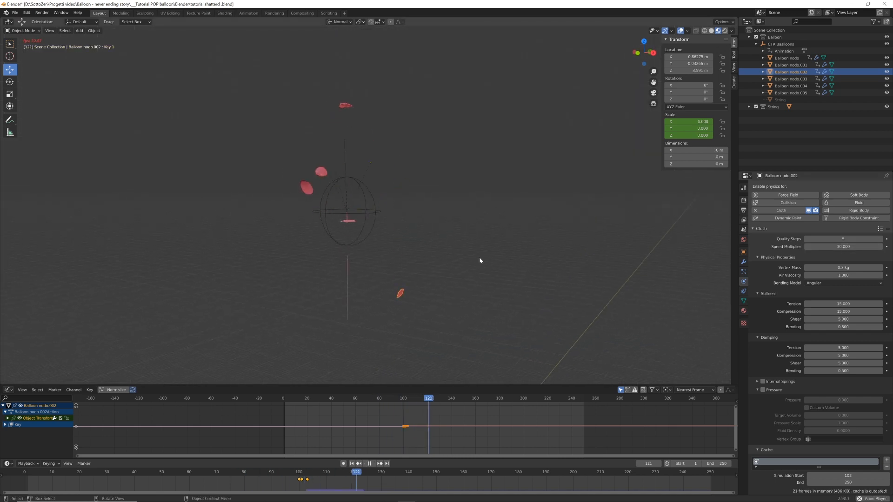
{"action": "key", "text": "space"}
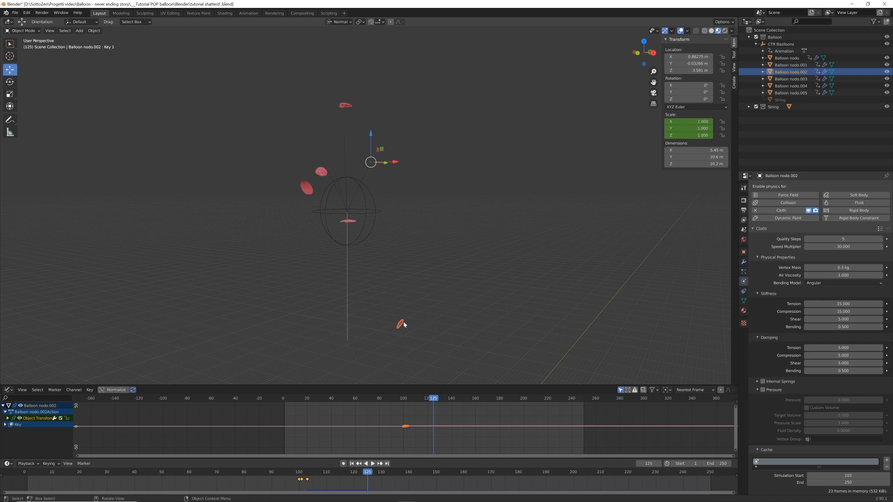
{"action": "mouse_move", "coordinate": [392, 253]}
{"action": "middle_mouse_down"}
{"action": "mouse_move", "coordinate": [425, 255]}
{"action": "mouse_move", "coordinate": [402, 261]}
{"action": "middle_mouse_up"}
{"action": "key", "text": "Down"}
{"action": "key", "text": "Down"}
{"action": "key", "text": "Up"}
Add Cloth physics to the top fragment (Balloon nodo.003) with a Speed Multiplier of 30
{"action": "left_click", "coordinate": [341, 118]}
{"action": "left_click", "coordinate": [786, 211]}
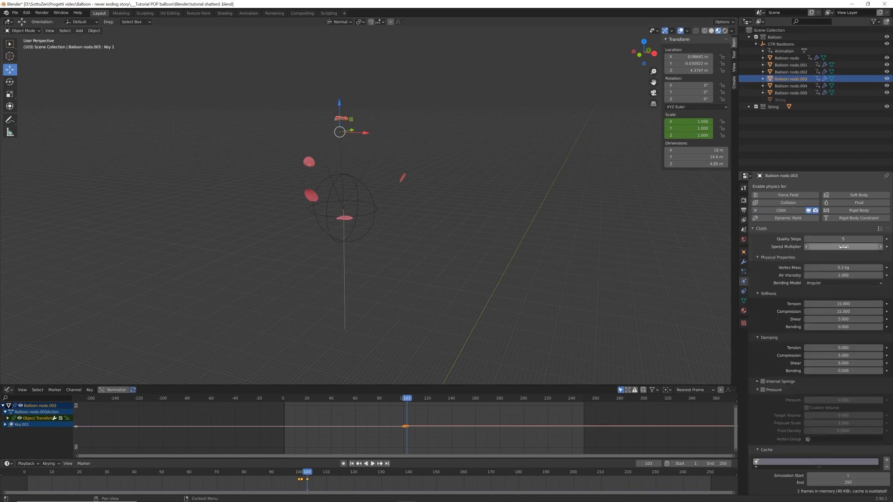
{"action": "double_click", "coordinate": [841, 247]}
{"action": "type", "text": "30"}
Set the top fragment's cloth Simulation Start to frame 103 and adjust its collision settings
{"action": "scroll", "coordinate": [840, 271], "scroll_direction": "down", "scroll_amount": 6}
{"action": "double_click", "coordinate": [843, 365]}
{"action": "type", "text": "103"}
{"action": "key", "text": "Return"}
{"action": "scroll", "coordinate": [833, 367], "scroll_direction": "down", "scroll_amount": 3}
{"action": "left_click", "coordinate": [757, 374]}
Add Cloth physics to Balloon nodo.004, starting the simulation at frame 103 with Self Collisions enabled
{"action": "left_click", "coordinate": [310, 163]}
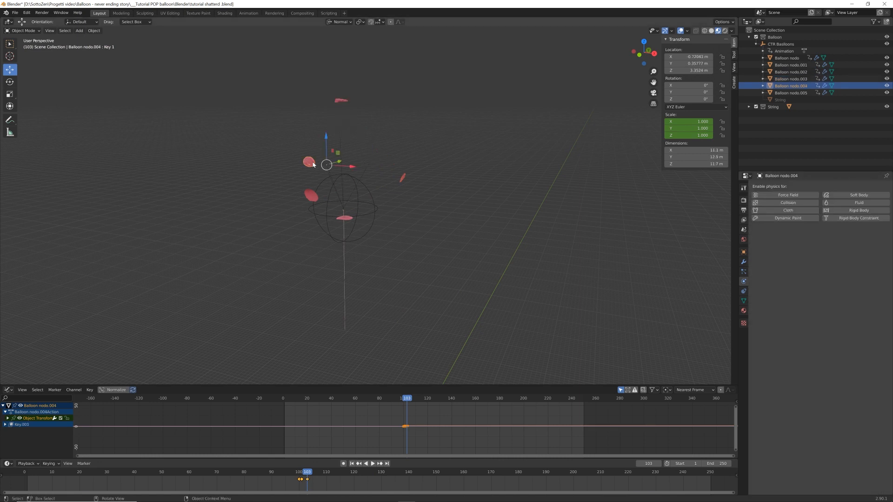
{"action": "left_click", "coordinate": [786, 211]}
{"action": "scroll", "coordinate": [842, 246], "scroll_direction": "down", "scroll_amount": 7}
{"action": "double_click", "coordinate": [842, 335]}
{"action": "type", "text": "103"}
{"action": "key", "text": "Return"}
{"action": "left_click", "coordinate": [763, 438]}
Add Cloth physics to Balloon nodo.001, starting the simulation at frame 103 with Self Collisions enabled
{"action": "left_click", "coordinate": [311, 195]}
{"action": "left_click", "coordinate": [786, 211]}
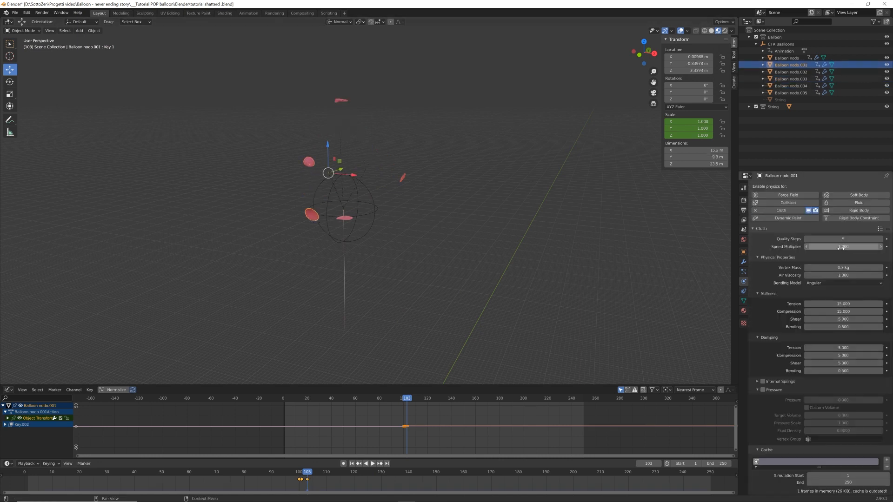
{"action": "scroll", "coordinate": [799, 373], "scroll_direction": "down", "scroll_amount": 6}
{"action": "double_click", "coordinate": [843, 381]}
{"action": "type", "text": "103"}
{"action": "left_click", "coordinate": [763, 449]}
Add Cloth physics to the bottom fragment with the knot (Balloon nodo.005)
{"action": "left_click", "coordinate": [344, 218]}
{"action": "left_click", "coordinate": [786, 210]}
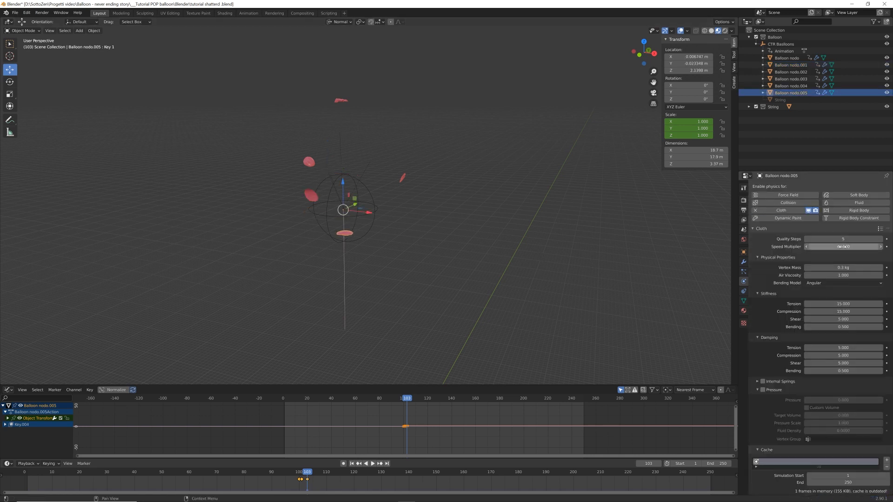
{"action": "scroll", "coordinate": [833, 325], "scroll_direction": "down", "scroll_amount": 6}
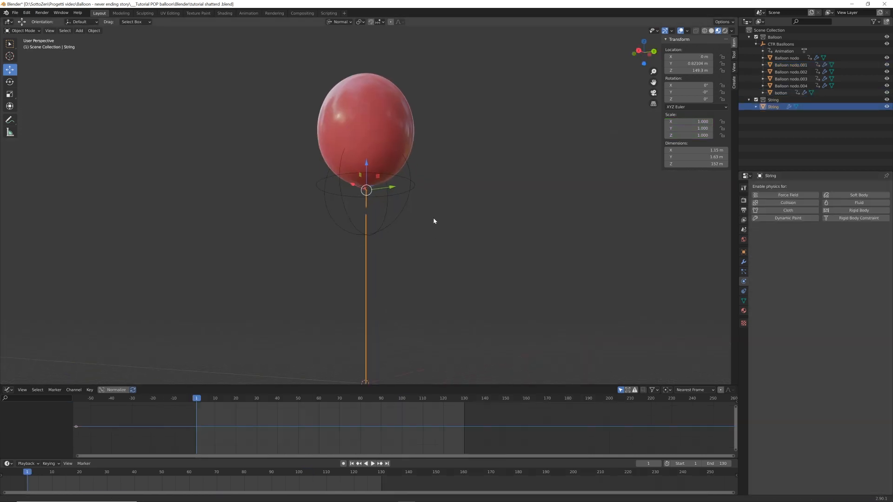
{"action": "middle_click_drag", "start_coordinate": [434, 221], "coordinate": [391, 269]}
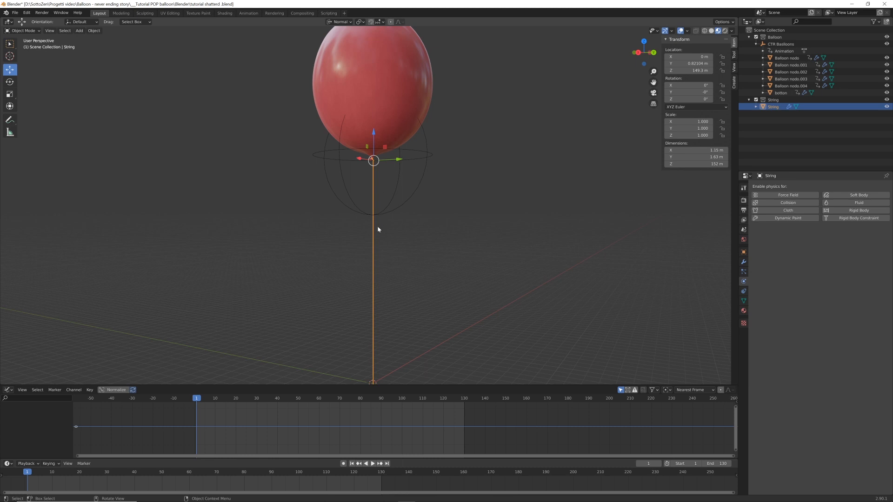
Snap the 3D cursor to the String object's origin at the knot and add a 2 m cube there
{"action": "scroll", "coordinate": [376, 231], "scroll_direction": "down", "scroll_amount": 1}
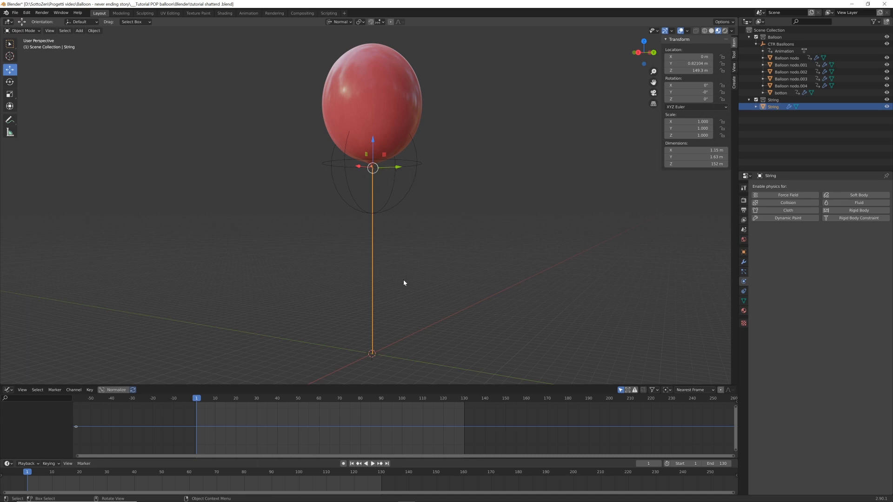
{"action": "scroll", "coordinate": [392, 261], "scroll_direction": "up", "scroll_amount": 4}
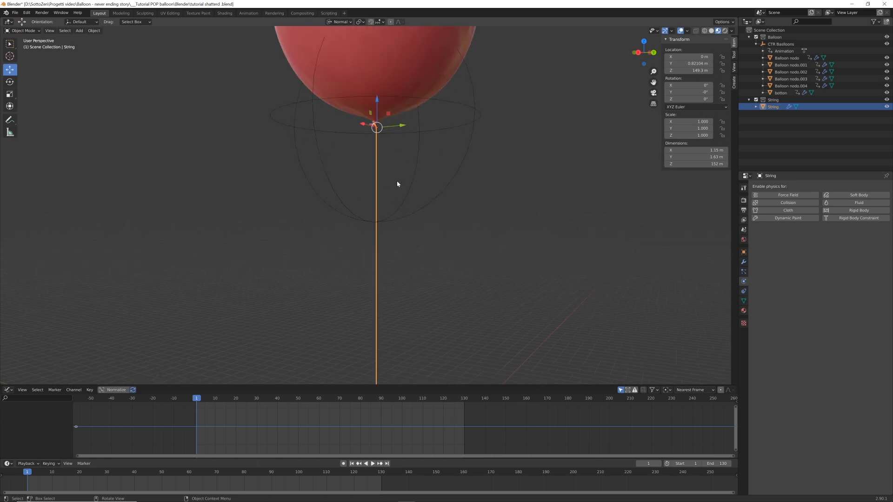
{"action": "scroll", "coordinate": [388, 293], "scroll_direction": "up", "scroll_amount": 4}
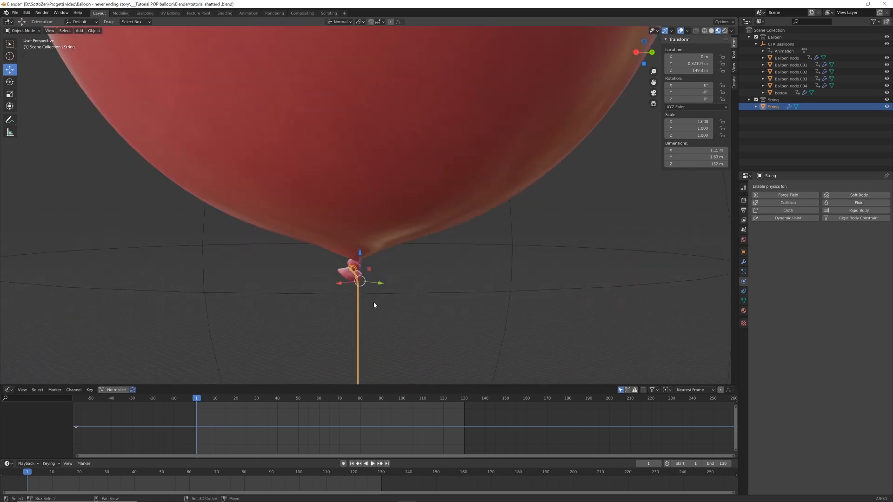
{"action": "scroll", "coordinate": [376, 260], "scroll_direction": "up", "scroll_amount": 5}
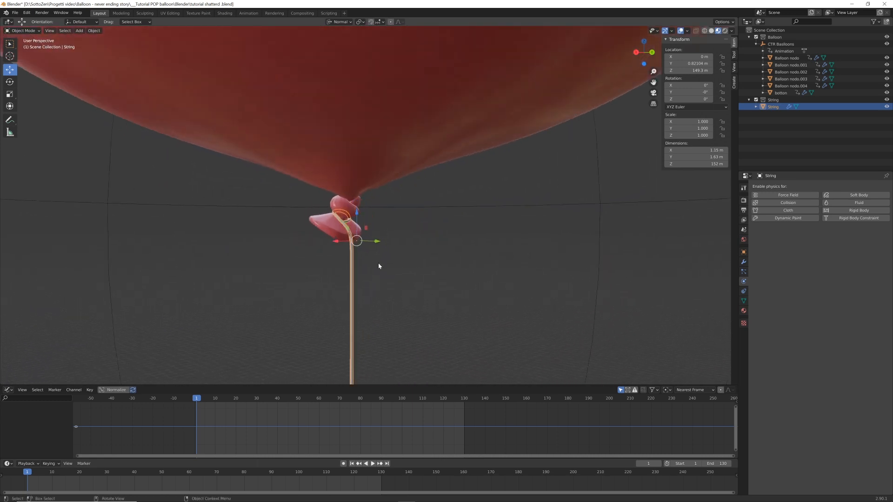
{"action": "mouse_move", "coordinate": [402, 267]}
{"action": "middle_mouse_down"}
{"action": "mouse_move", "coordinate": [412, 258]}
{"action": "mouse_move", "coordinate": [408, 270]}
{"action": "middle_mouse_up"}
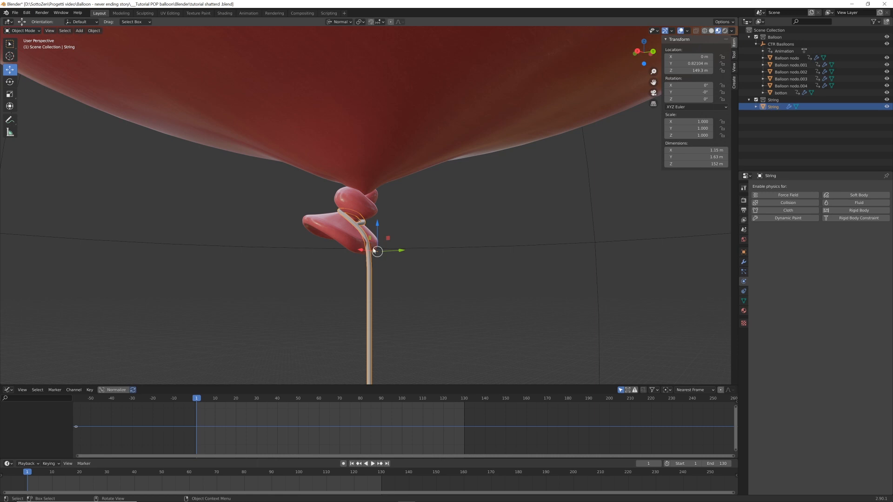
{"action": "key", "text": "shift+s"}
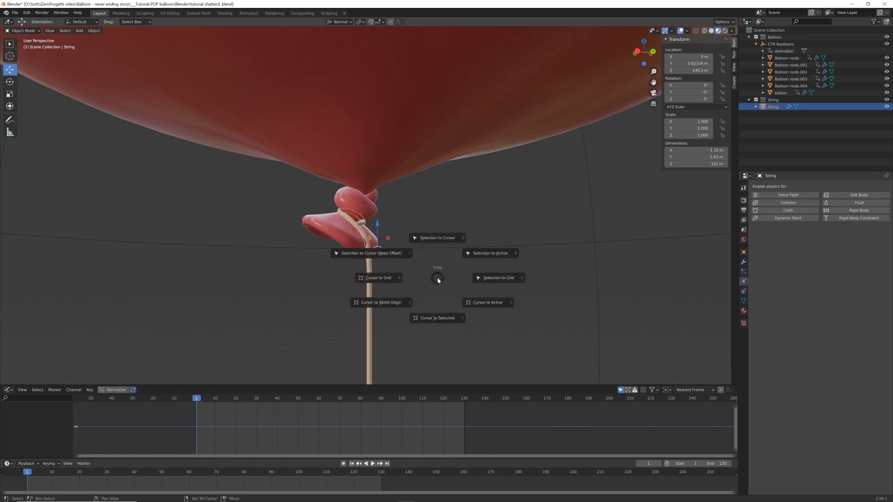
{"action": "left_click", "coordinate": [436, 320]}
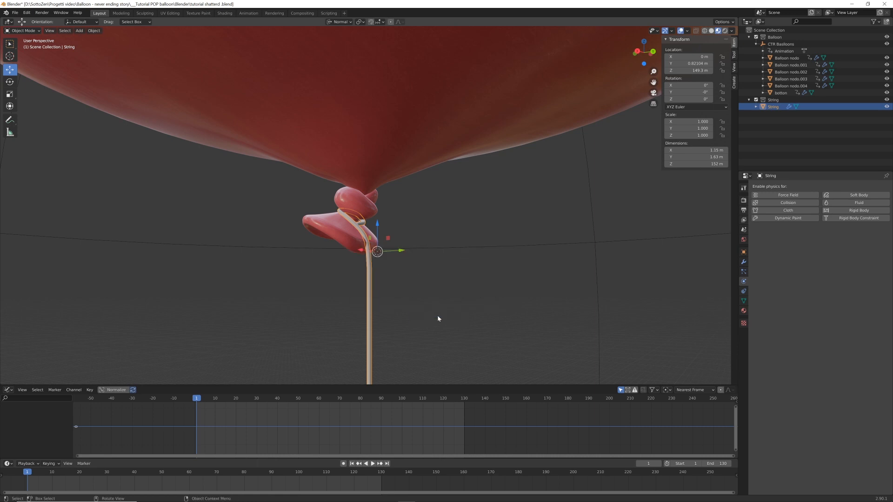
{"action": "key", "text": "shift+a"}
{"action": "mouse_move", "coordinate": [440, 315]}
{"action": "left_click", "coordinate": [480, 323]}
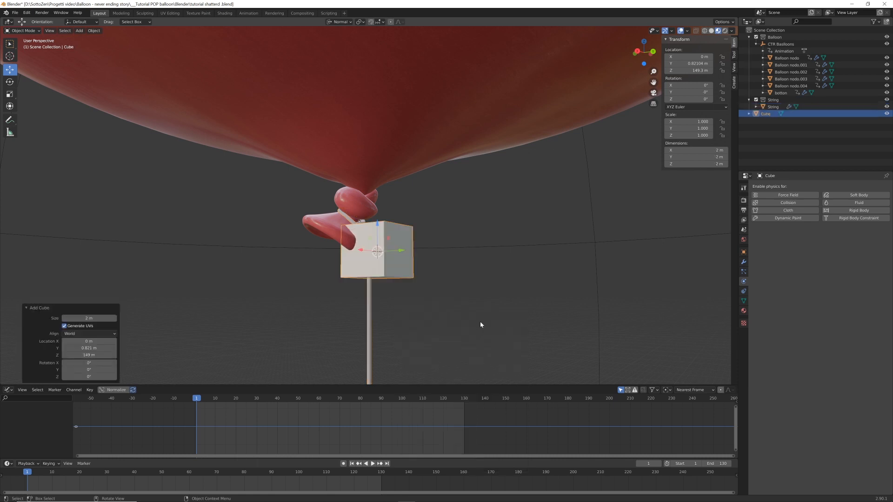
Exclude the new cube from renders and set its viewport display to Wire
{"action": "left_click", "coordinate": [743, 252]}
{"action": "left_click", "coordinate": [806, 354]}
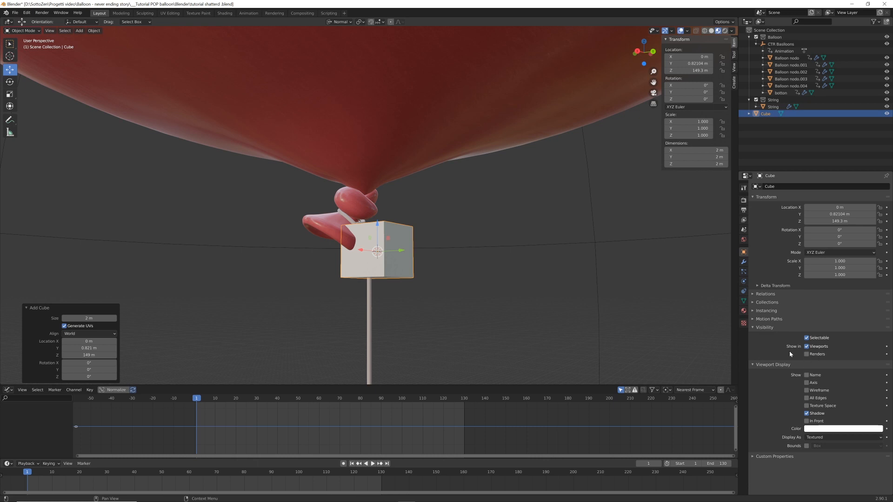
{"action": "left_click", "coordinate": [838, 437]}
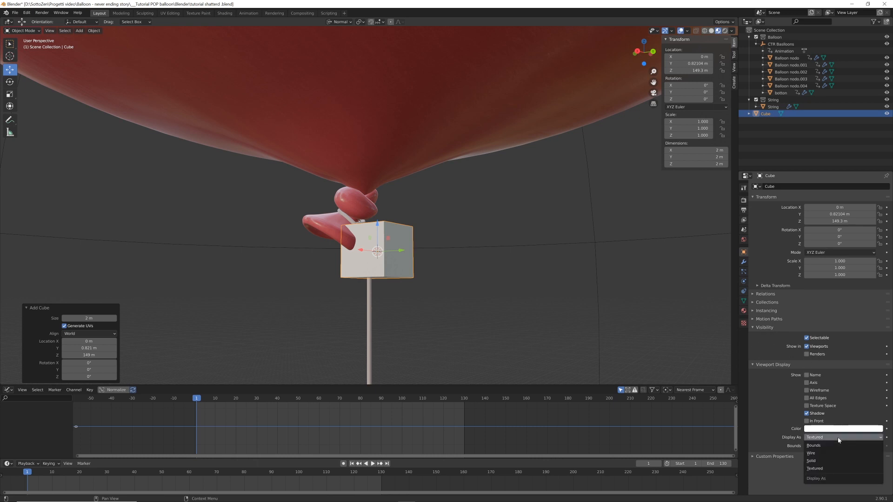
{"action": "left_click", "coordinate": [818, 457]}
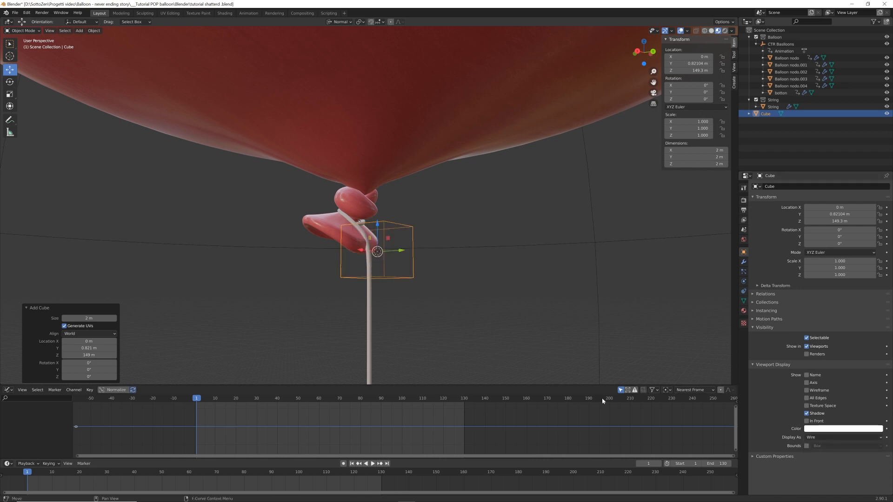
Rename the wireframe cube as CTR string
{"action": "scroll", "coordinate": [406, 252], "scroll_direction": "up", "scroll_amount": 1}
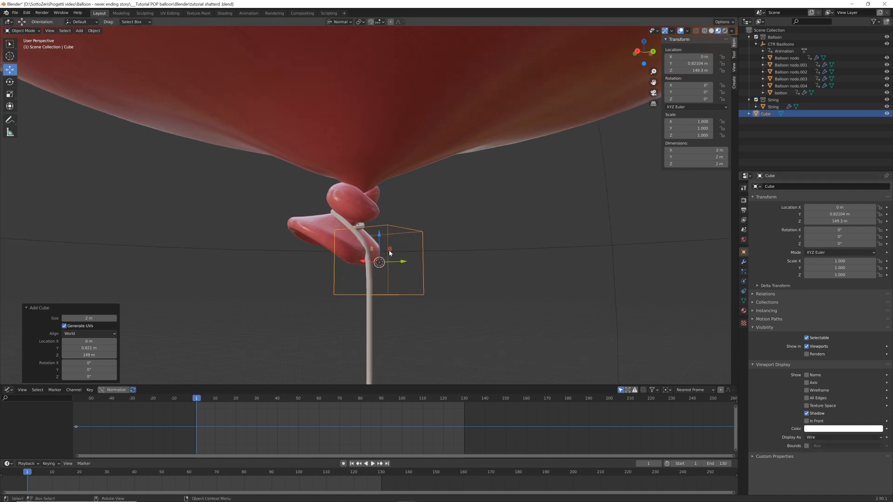
{"action": "double_click", "coordinate": [772, 114]}
{"action": "type", "text": "CTR stri"}
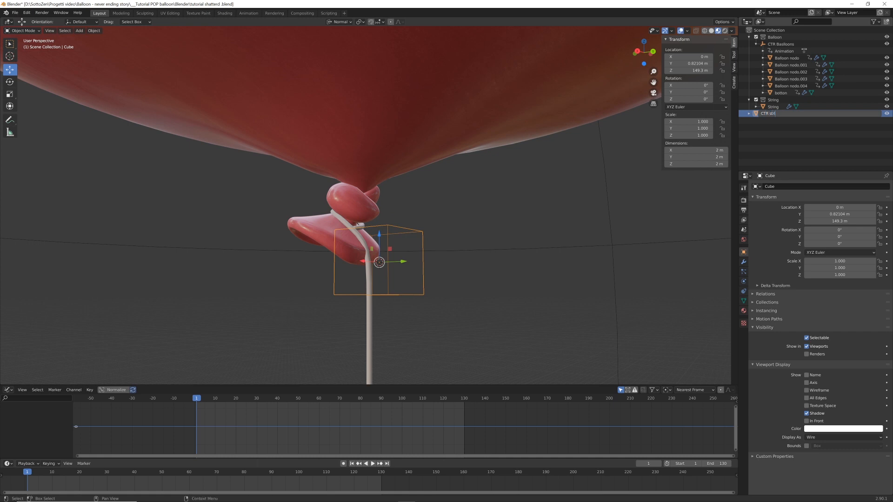
{"action": "type", "text": "ng"}
{"action": "key", "text": "Return"}
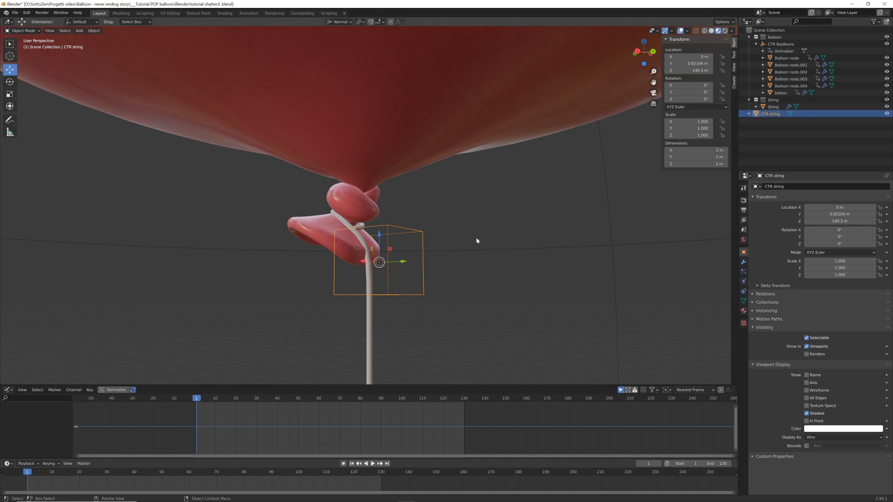
Parent the string to the CTR string cube using the Object option
{"action": "middle_click_drag", "start_coordinate": [476, 241], "coordinate": [395, 285]}
{"action": "left_click", "coordinate": [364, 342]}
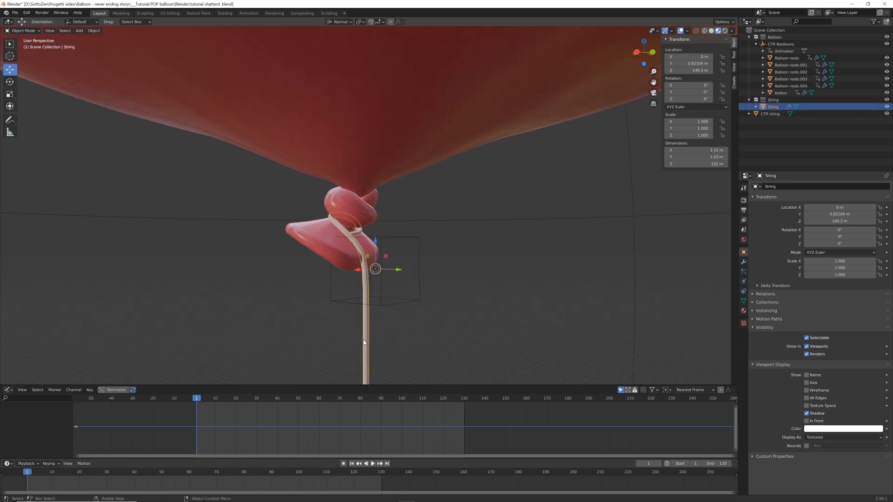
{"action": "left_click", "coordinate": [415, 238], "text": "shift"}
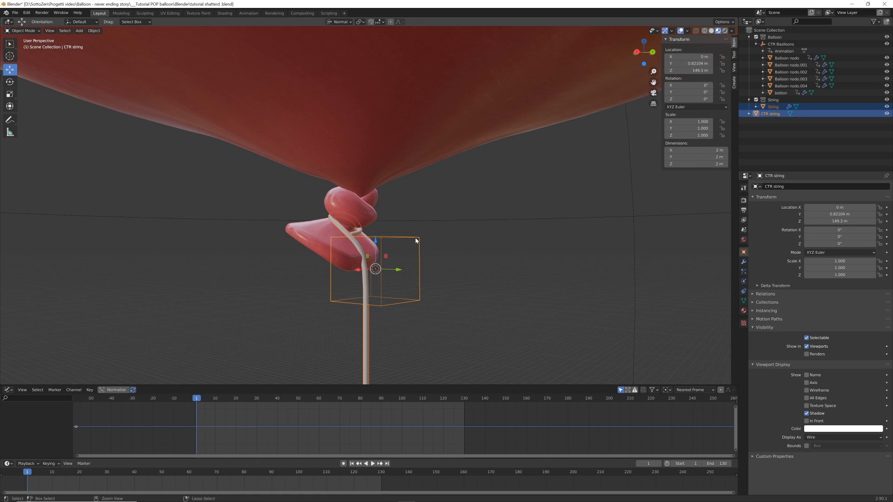
{"action": "key", "text": "ctrl+p"}
{"action": "left_click", "coordinate": [416, 240]}
{"action": "scroll", "coordinate": [415, 247], "scroll_direction": "down", "scroll_amount": 2}
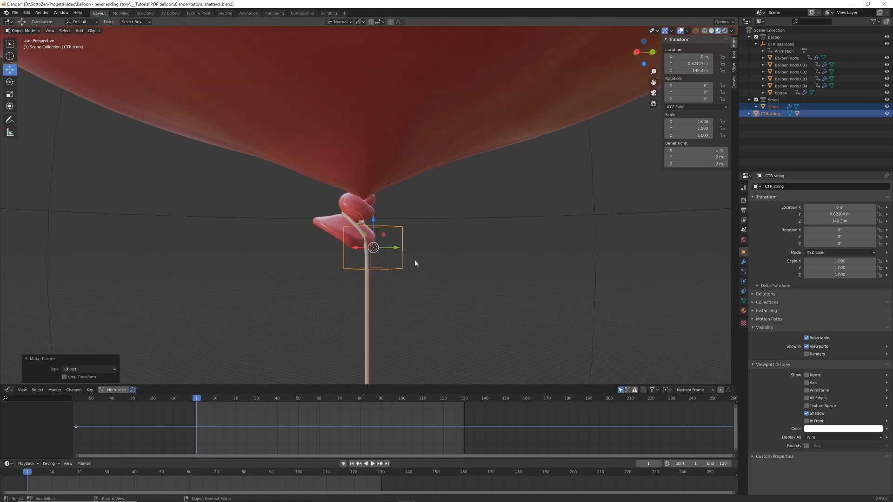
Select only the CTR string cube and check its link to the string with a trial move, cancelling the move
{"action": "left_click", "coordinate": [399, 270]}
{"action": "left_click", "coordinate": [399, 270]}
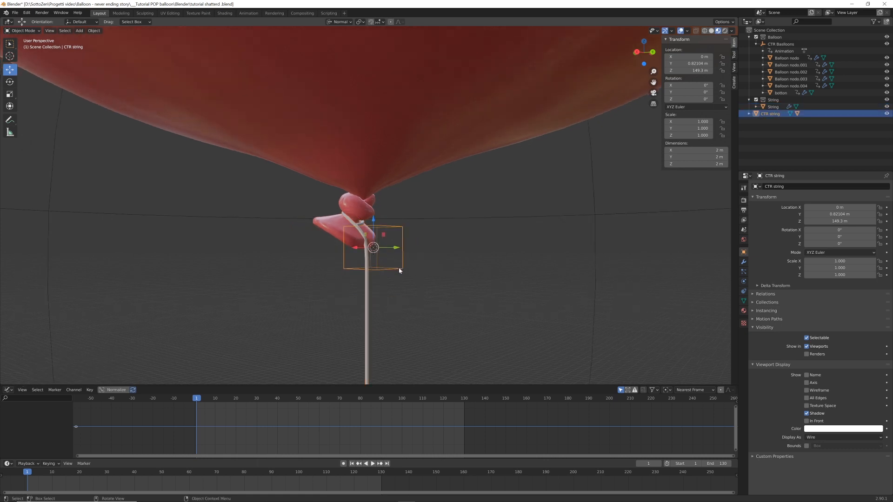
{"action": "key", "text": "g"}
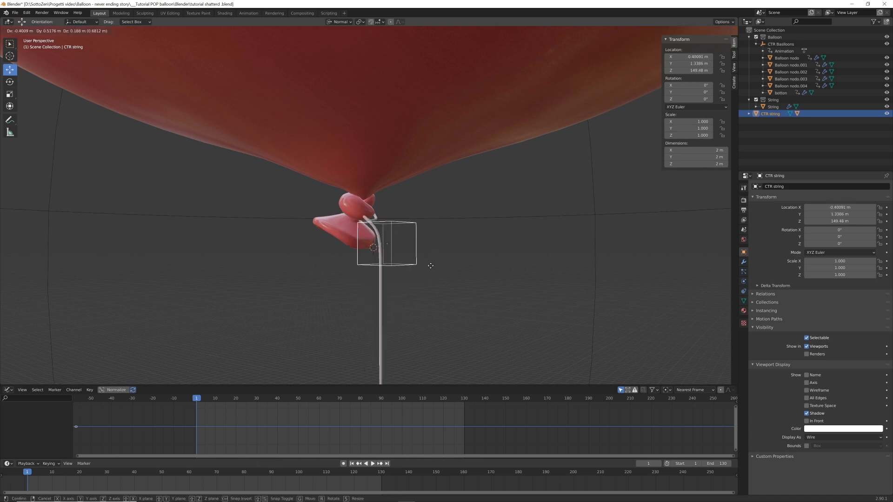
{"action": "key", "text": "Escape"}
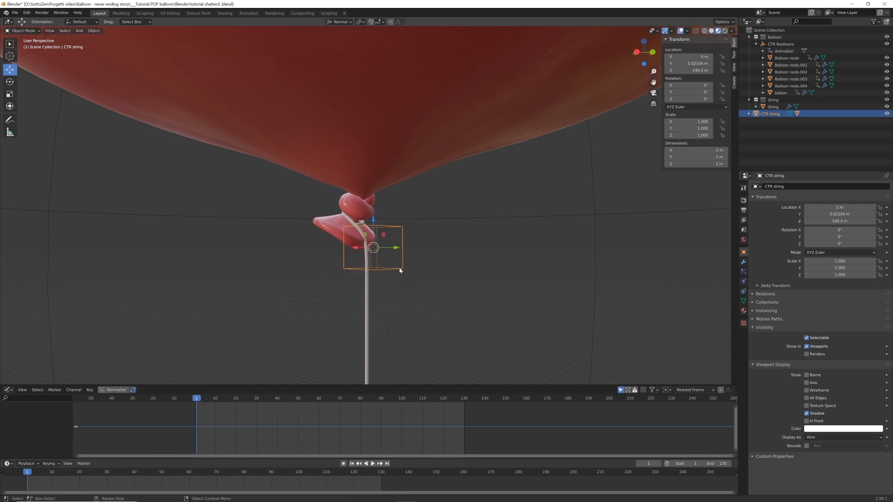
Parent the CTR string cube to the balloon's control empty using the Object option
{"action": "left_click", "coordinate": [585, 213], "text": "shift"}
{"action": "scroll", "coordinate": [523, 243], "scroll_direction": "down", "scroll_amount": 5}
{"action": "scroll", "coordinate": [523, 245], "scroll_direction": "up", "scroll_amount": 6}
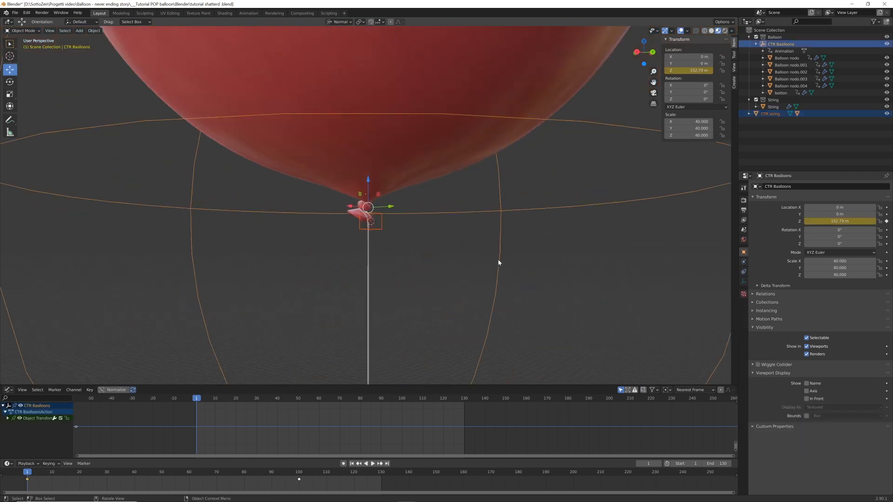
{"action": "scroll", "coordinate": [498, 263], "scroll_direction": "up", "scroll_amount": 2}
{"action": "key", "text": "ctrl+p"}
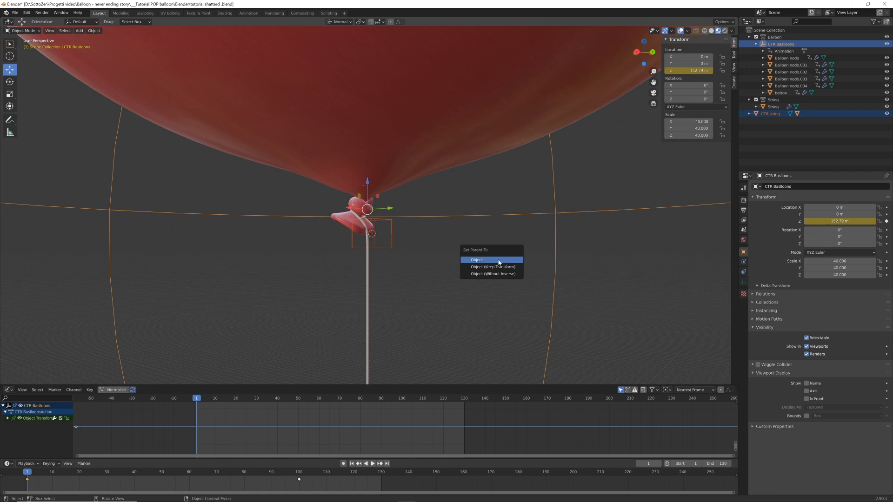
{"action": "left_click", "coordinate": [499, 262]}
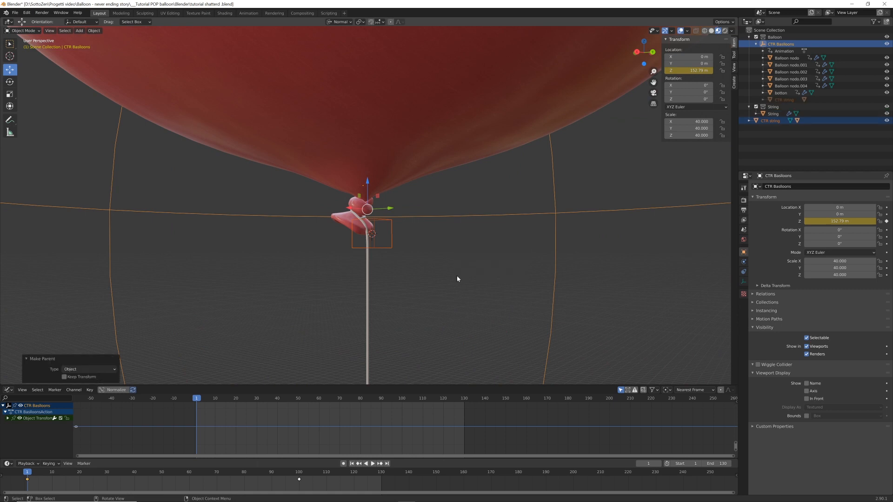
Play the animation from frame 1 to check how the string follows the rising balloon, and return to the start frame
{"action": "scroll", "coordinate": [457, 275], "scroll_direction": "down", "scroll_amount": 4}
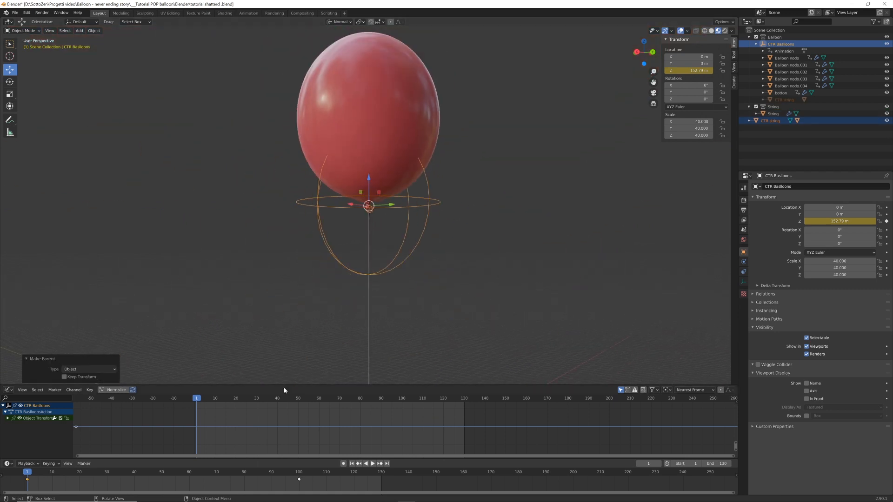
{"action": "key", "text": "space"}
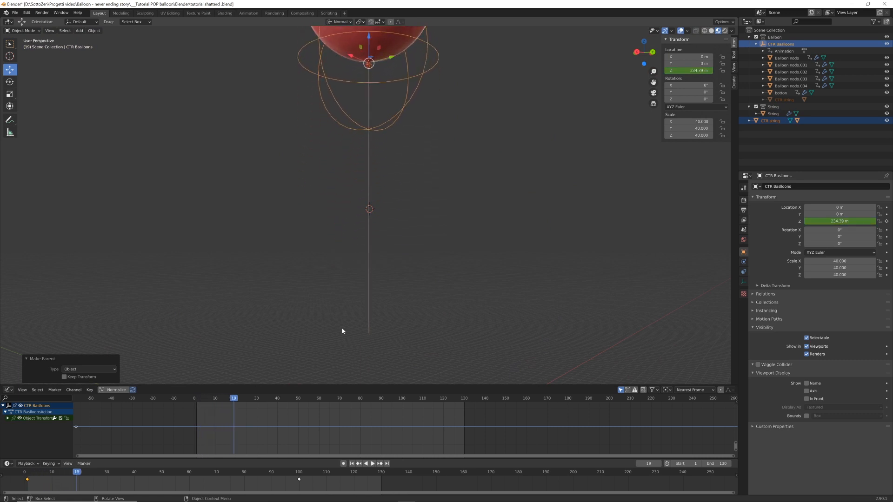
{"action": "key", "text": "Escape"}
Add an active Rigid Body to the CTR string cube and enable its Animated setting
{"action": "scroll", "coordinate": [436, 301], "scroll_direction": "up", "scroll_amount": 6}
{"action": "scroll", "coordinate": [369, 296], "scroll_direction": "up", "scroll_amount": 2}
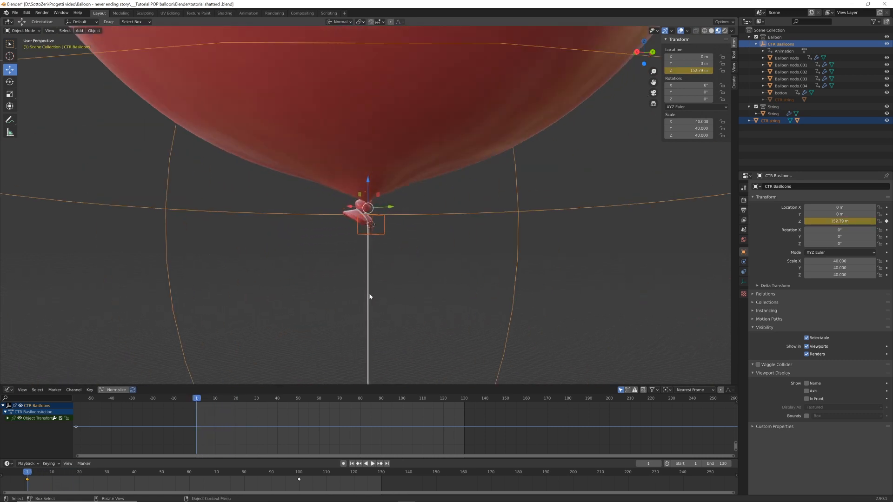
{"action": "left_click", "coordinate": [384, 235]}
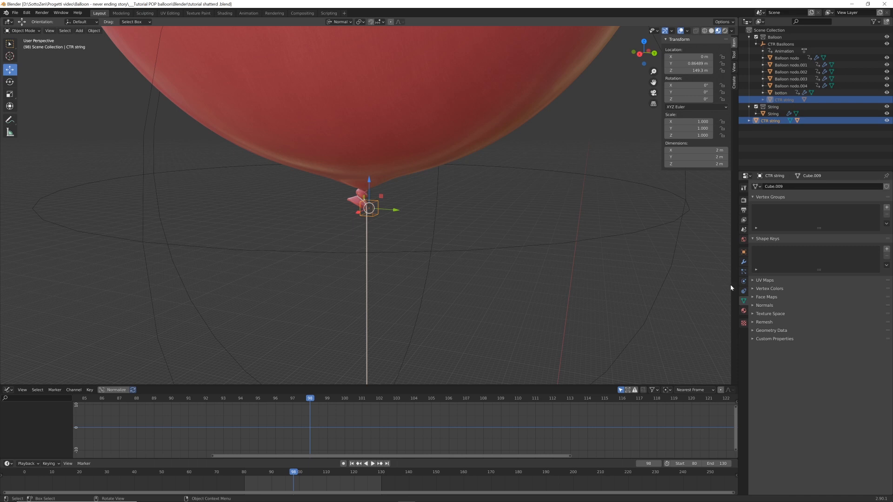
{"action": "left_click", "coordinate": [743, 281]}
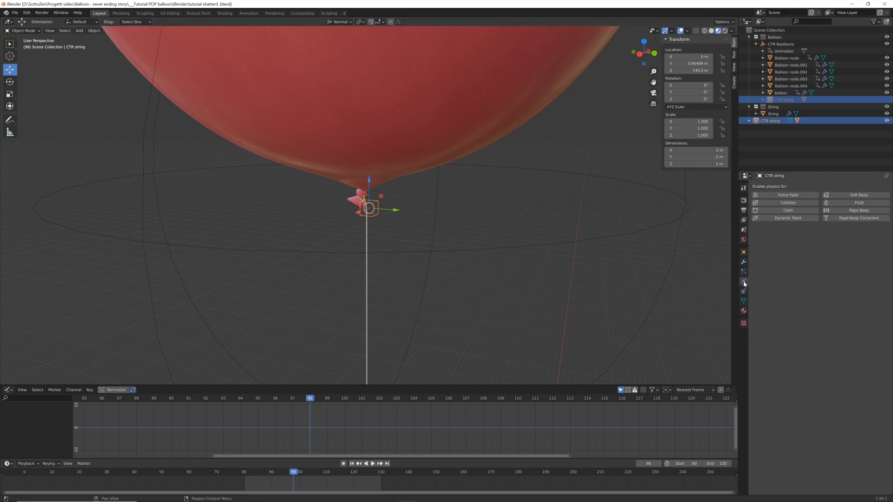
{"action": "left_click", "coordinate": [856, 210]}
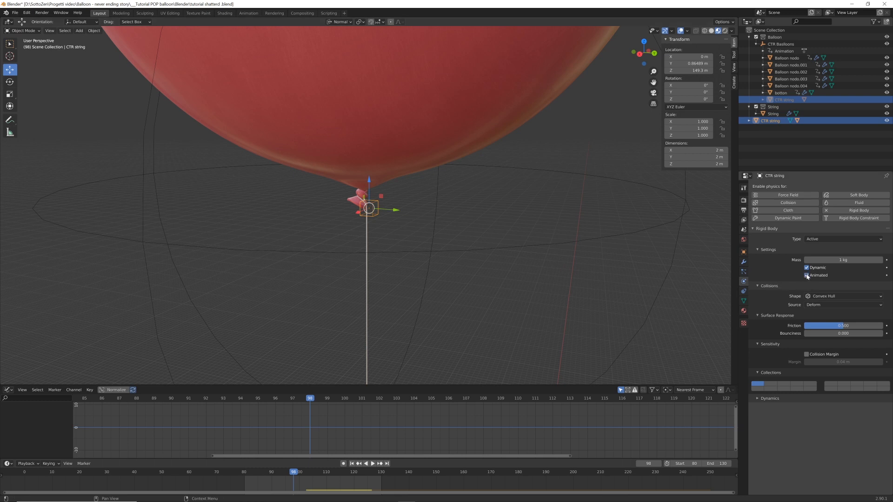
Keyframe the CTR string rigid body's Animated setting as enabled at frame 102
{"action": "left_click", "coordinate": [344, 399]}
{"action": "key", "text": "Right"}
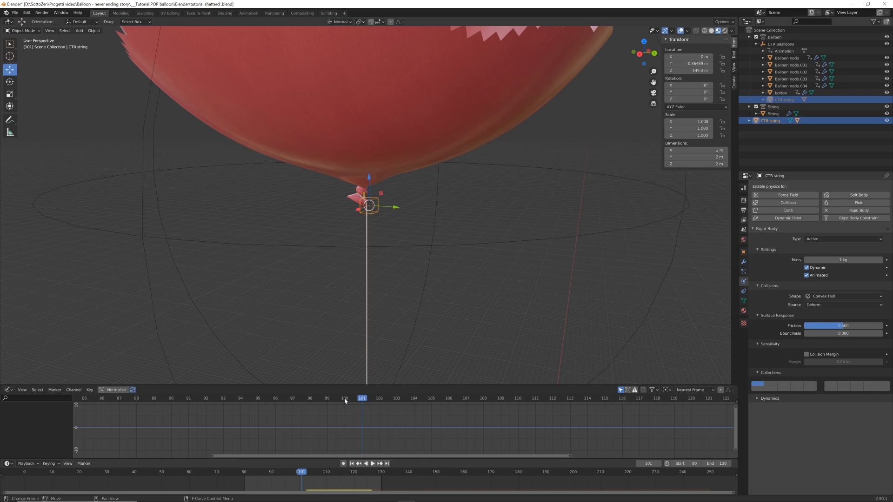
{"action": "key", "text": "Right"}
{"action": "key", "text": "Left"}
{"action": "key", "text": "Right"}
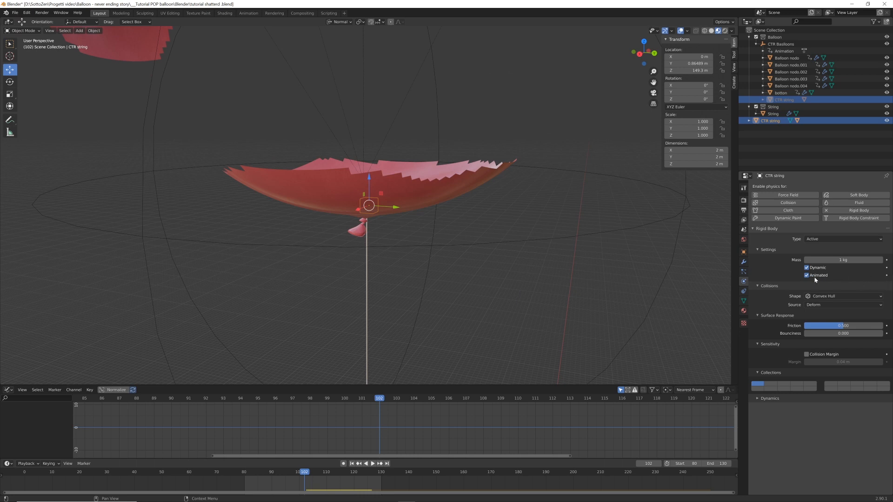
{"action": "left_click", "coordinate": [886, 275]}
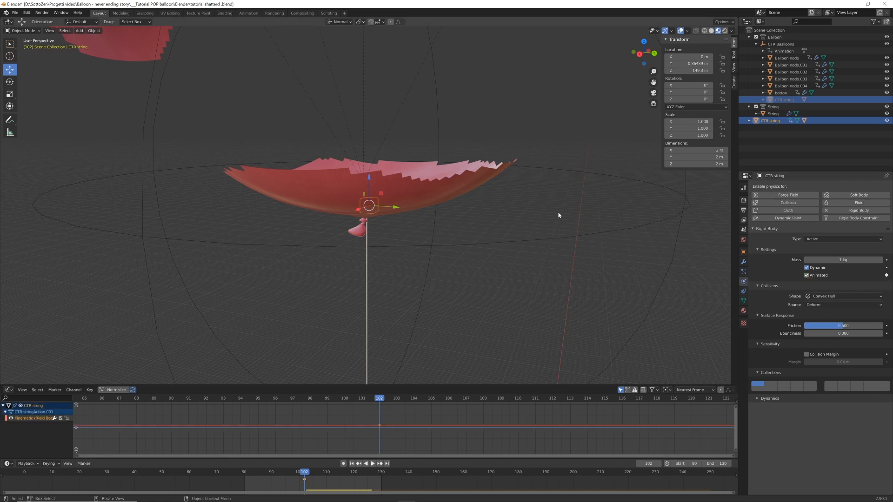
Disable the CTR string rigid body's Animated setting at frame 103 and keyframe it
{"action": "key", "text": "Right"}
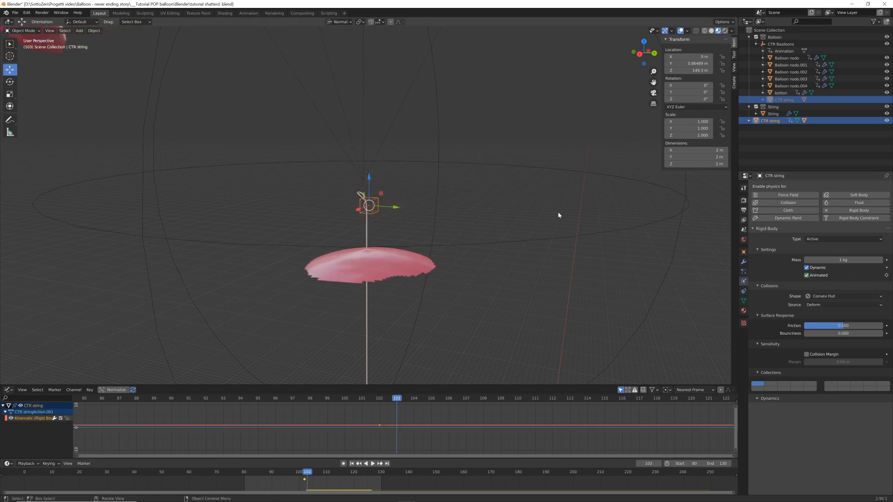
{"action": "left_click", "coordinate": [807, 275]}
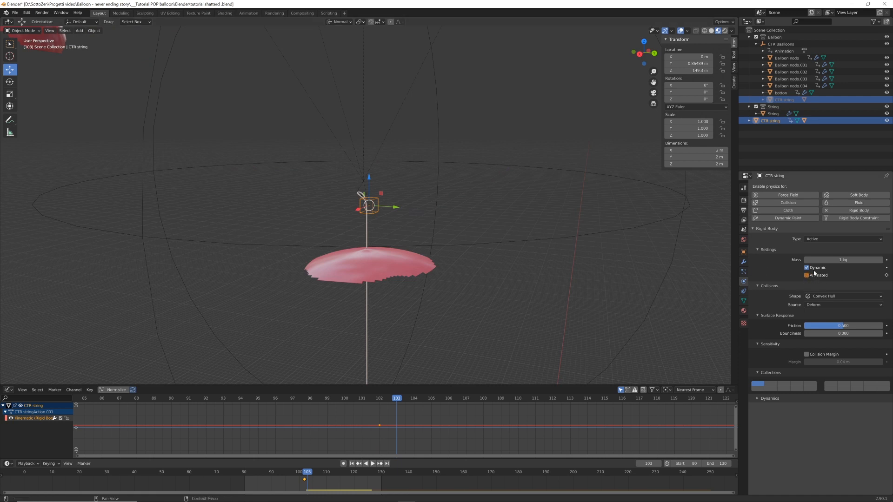
{"action": "left_click", "coordinate": [886, 275]}
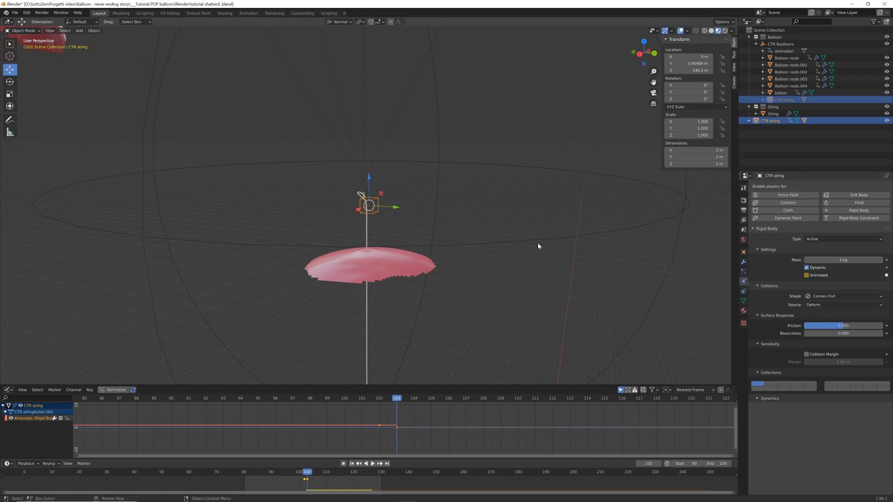
Replay the animation several times to examine how the CTR string cube and the string fall after the balloon pops
{"action": "key", "text": "space"}
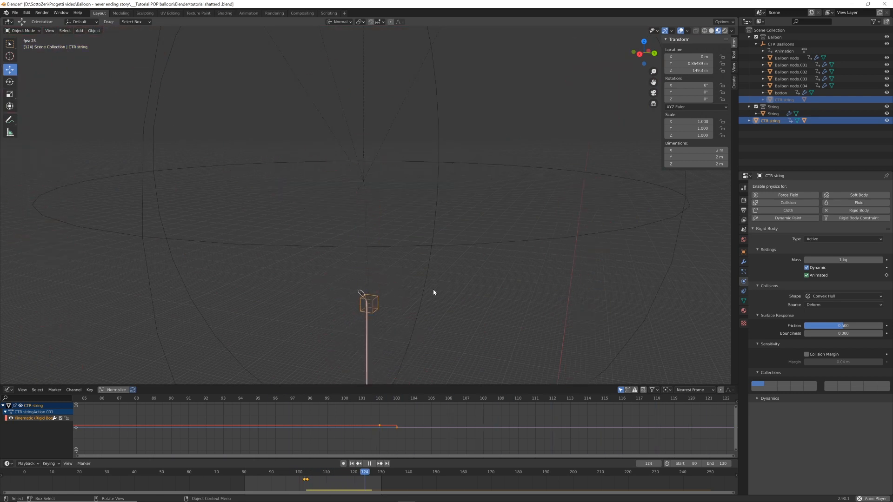
{"action": "key", "text": "space"}
{"action": "key", "text": "shift+Left"}
{"action": "key", "text": "space"}
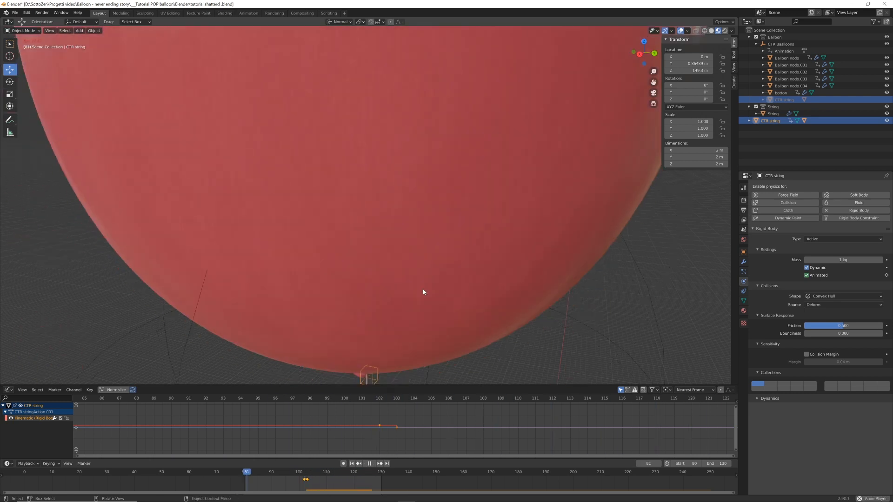
{"action": "key", "text": "space"}
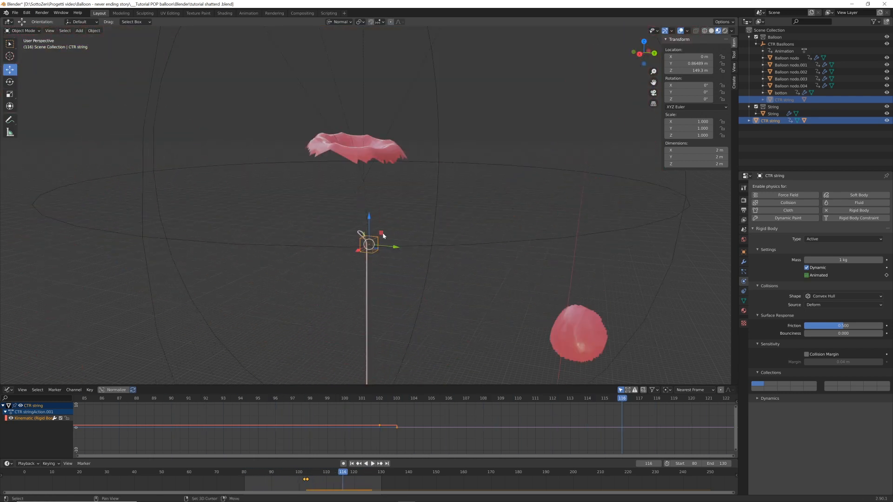
{"action": "key", "text": "shift+Left"}
{"action": "key", "text": "space"}
{"action": "key", "text": "space"}
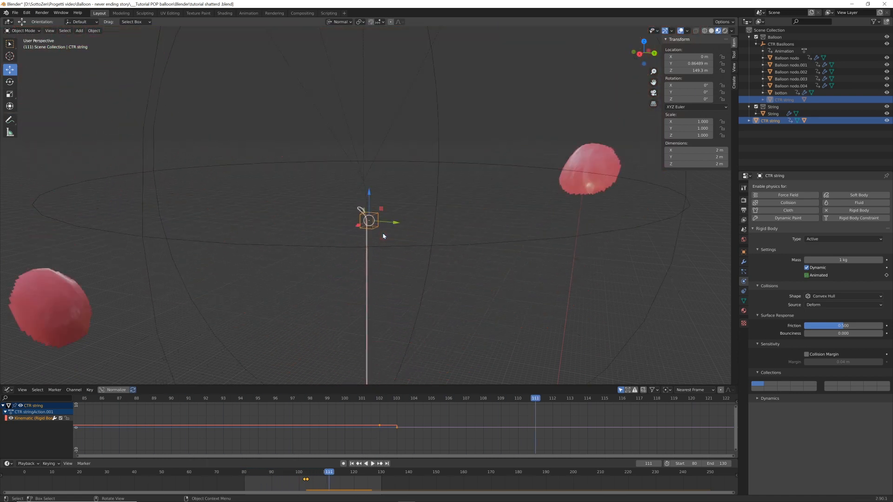
{"action": "key", "text": "shift+Left"}
{"action": "key", "text": "space"}
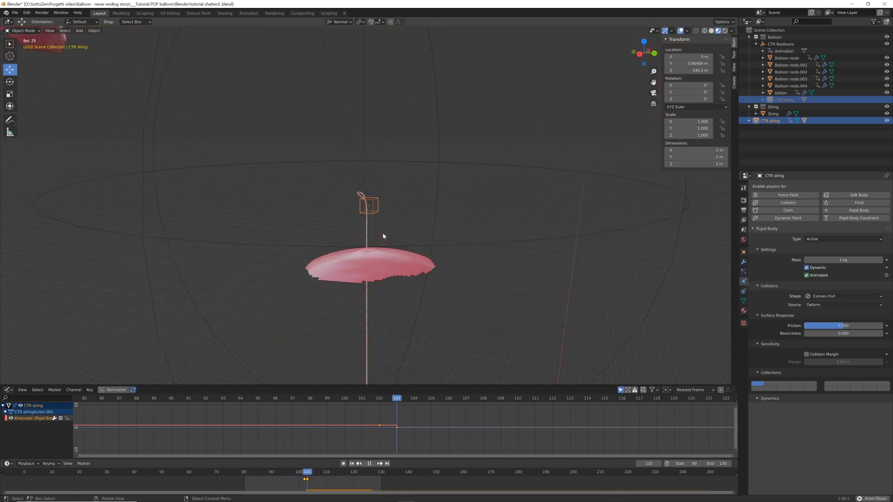
{"action": "key", "text": "space"}
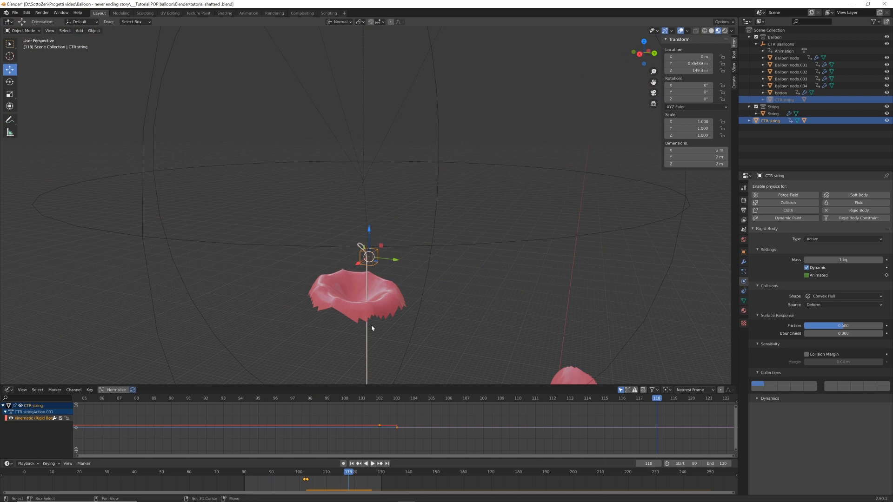
{"action": "key", "text": "shift+Left"}
{"action": "key", "text": "space"}
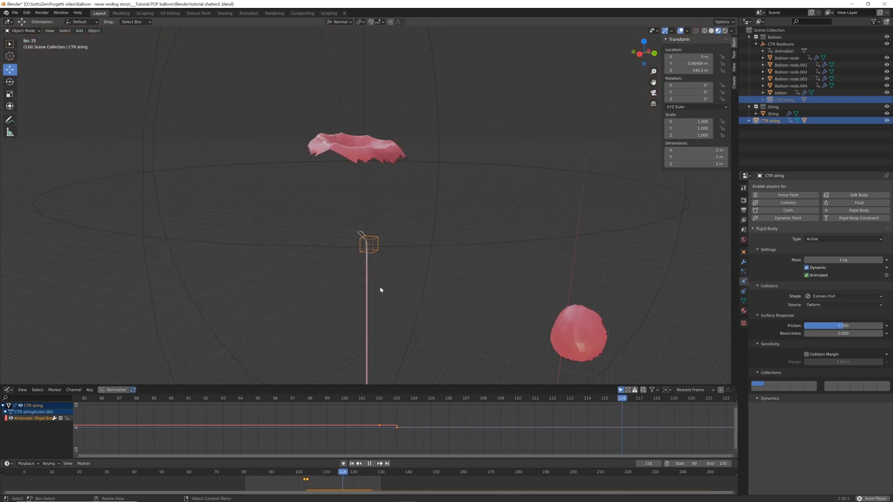
{"action": "key", "text": "space"}
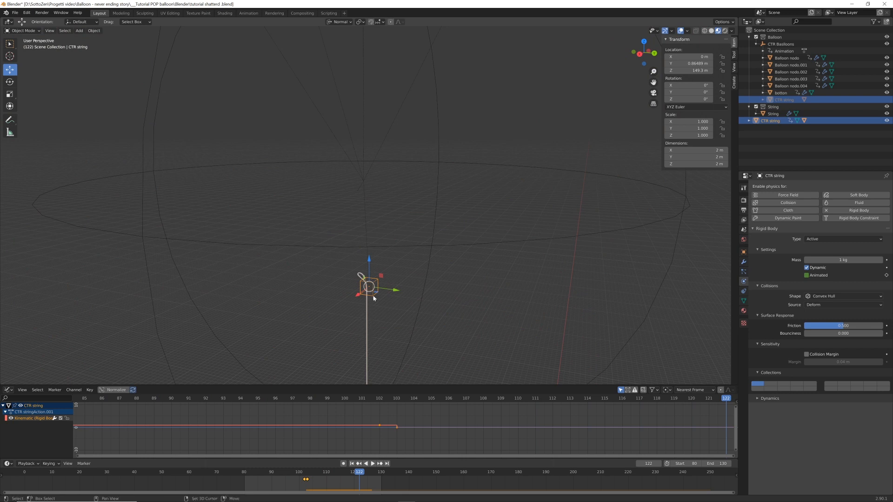
{"action": "key", "text": "shift+Left"}
{"action": "key", "text": "space"}
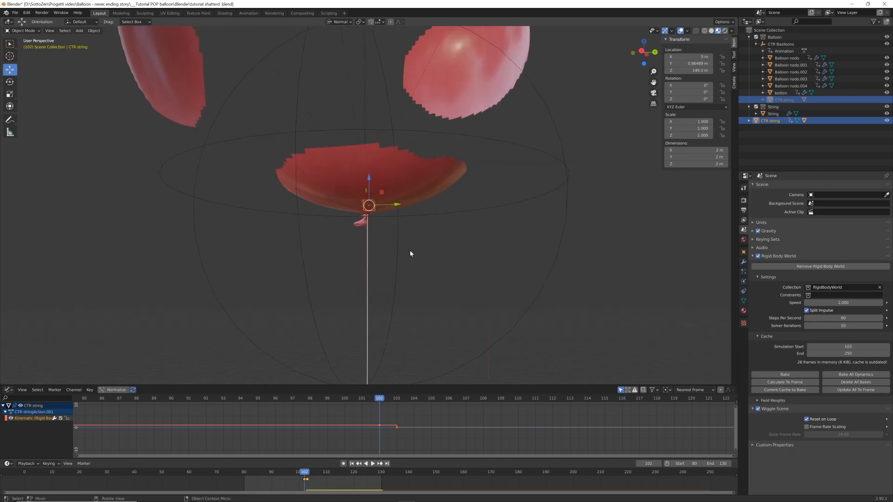
Shift the CTR string cube's two rigid body Animated keyframes forward by four frames, to frames 106 and 107
{"action": "scroll", "coordinate": [400, 251], "scroll_direction": "down", "scroll_amount": 4}
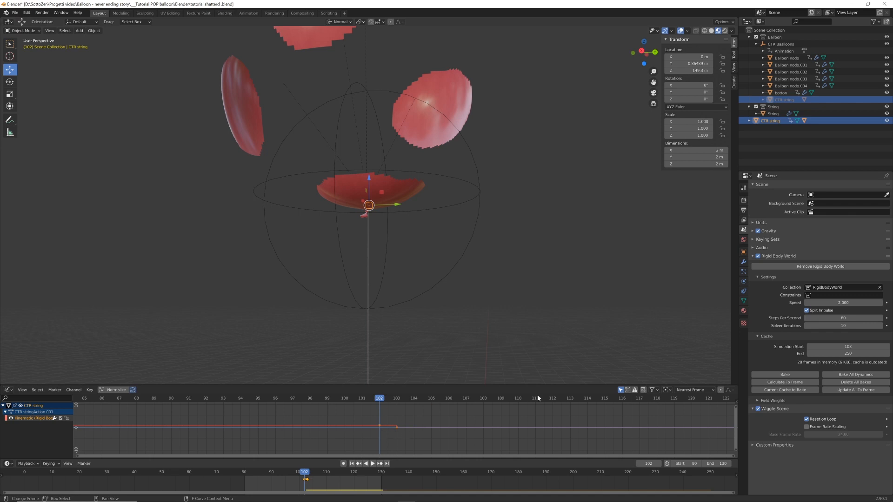
{"action": "left_click", "coordinate": [744, 282]}
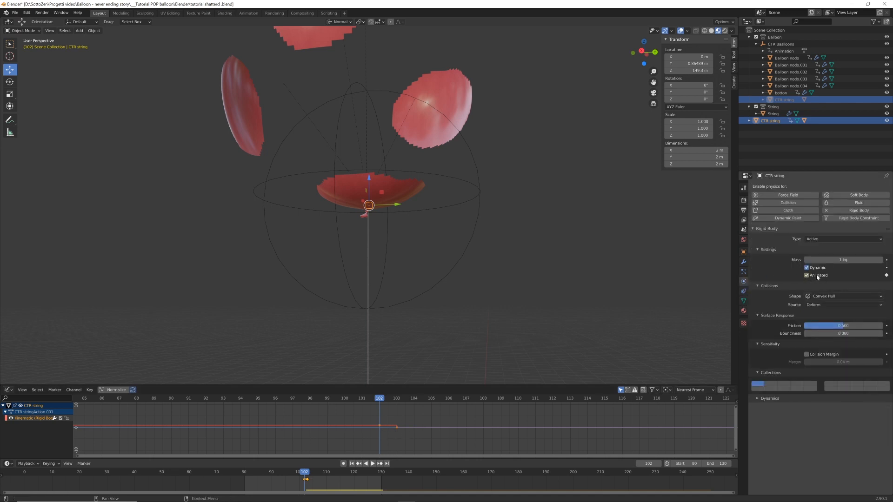
{"action": "key", "text": "g"}
{"action": "key", "text": "x"}
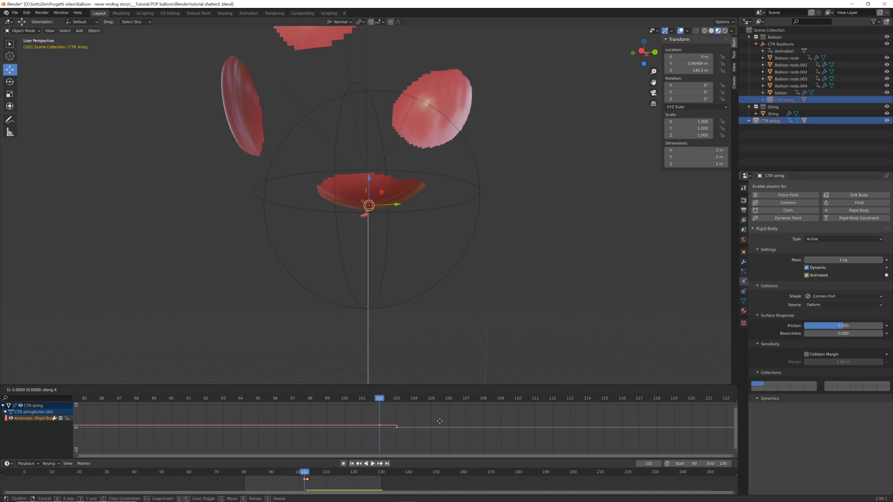
{"action": "left_click", "coordinate": [516, 426]}
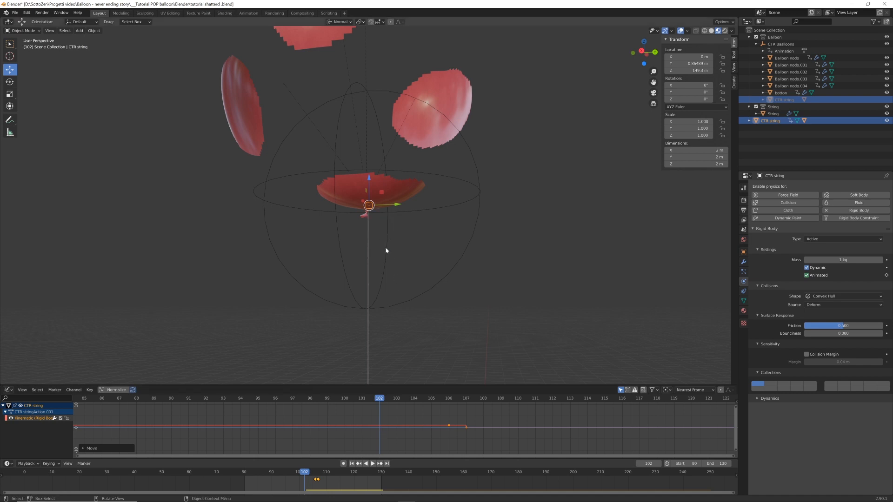
Insert a Location keyframe for the CTR string cube at frame 102
{"action": "key", "text": "i"}
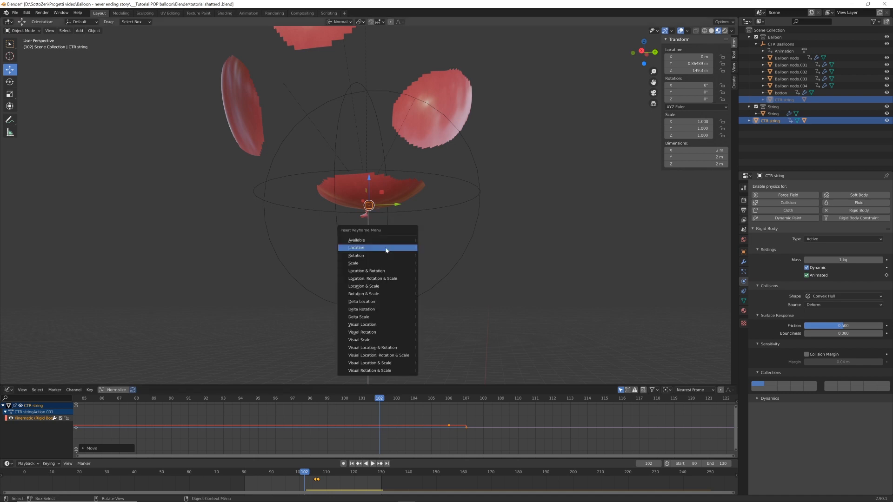
{"action": "left_click", "coordinate": [386, 248]}
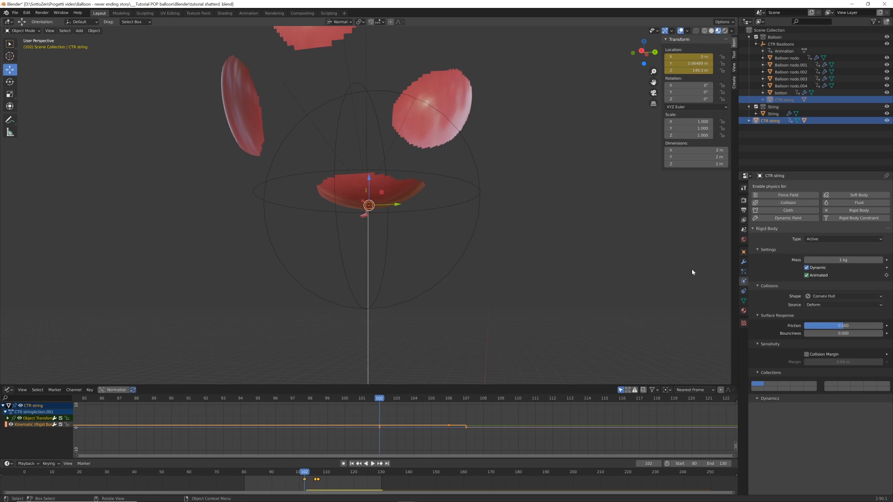
{"action": "key", "text": "space"}
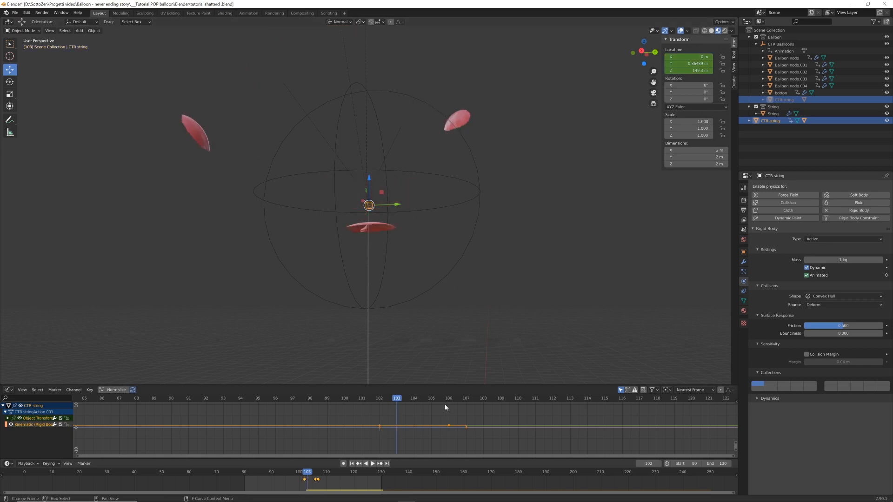
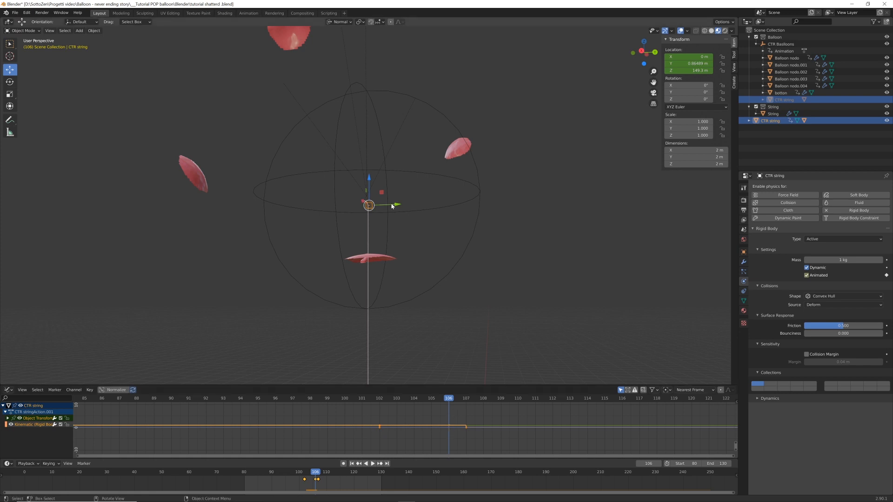
{"action": "mouse_move", "coordinate": [393, 204]}
{"action": "left_mouse_down"}
{"action": "mouse_move", "coordinate": [425, 205]}
{"action": "mouse_move", "coordinate": [410, 205]}
{"action": "left_mouse_up"}
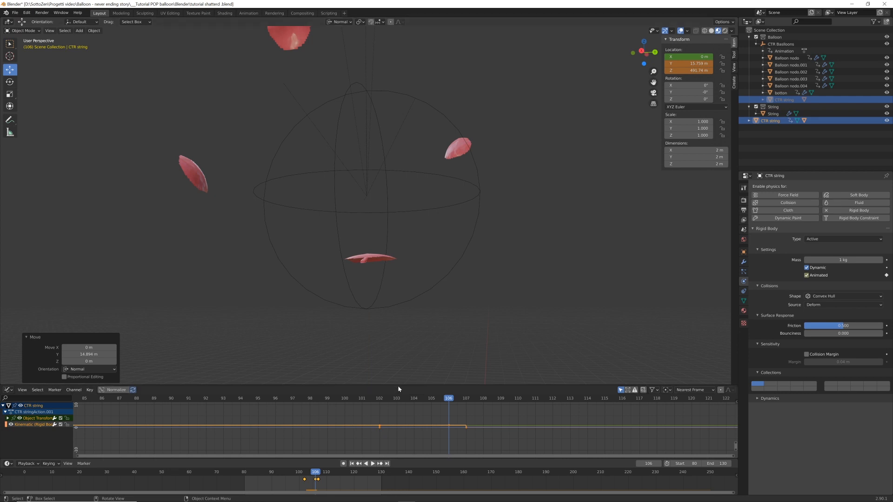
{"action": "left_click", "coordinate": [379, 398]}
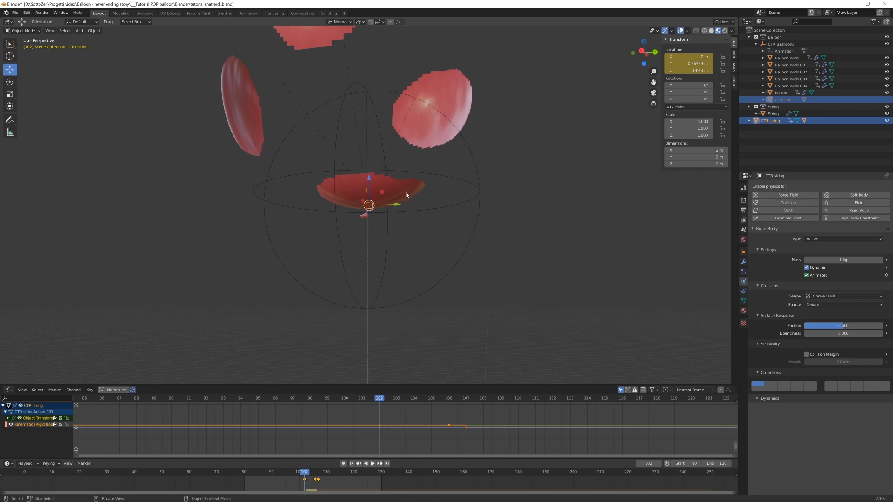
{"action": "left_click", "coordinate": [446, 399]}
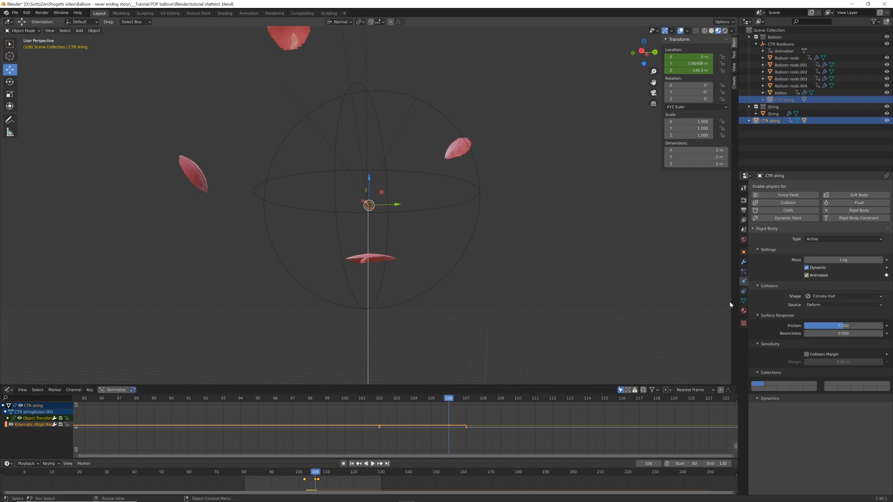
Disable the Rigid Body World, then move the CTR string cube about 52 m along Y at frame 106 and insert a Location keyframe
{"action": "left_click", "coordinate": [744, 230]}
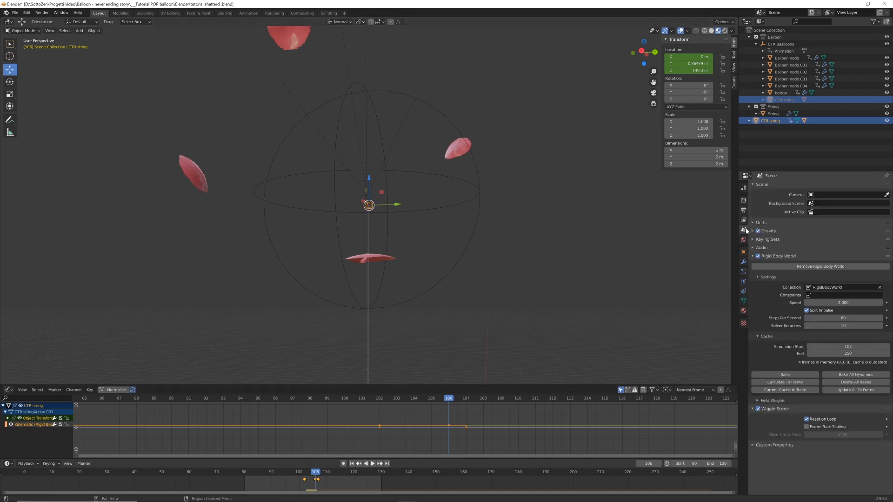
{"action": "left_click", "coordinate": [757, 257]}
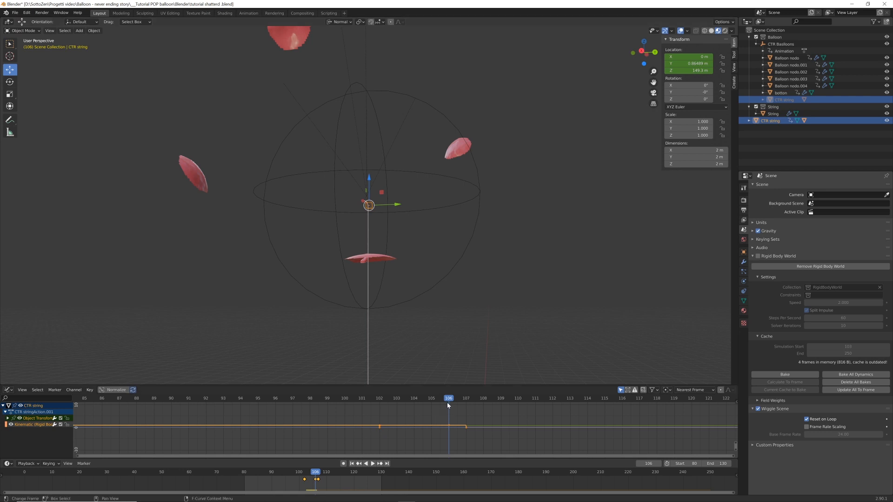
{"action": "key", "text": "g"}
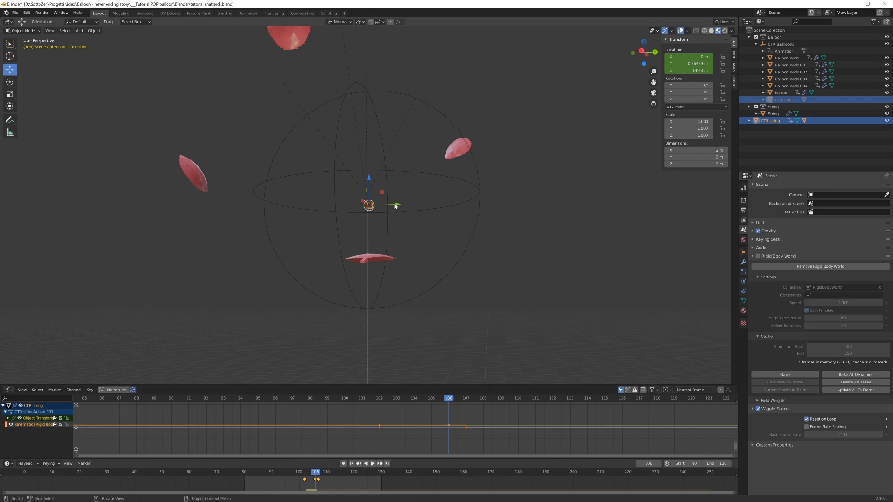
{"action": "key", "text": "y"}
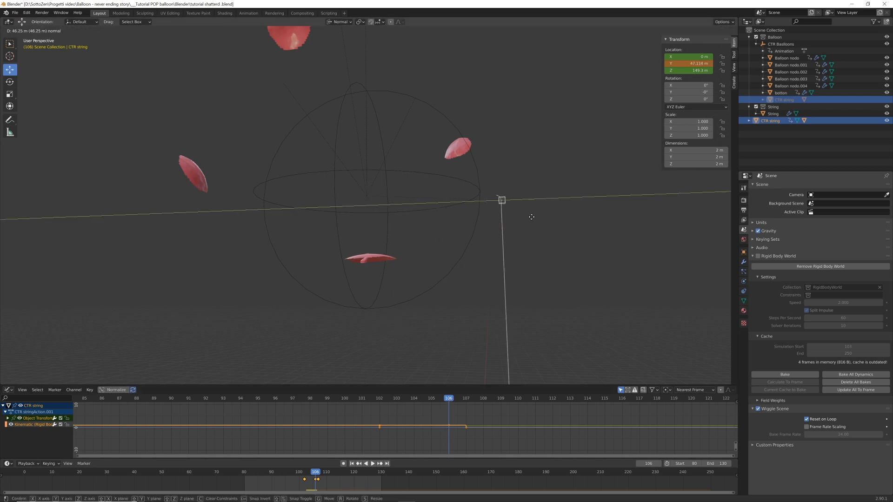
{"action": "left_click", "coordinate": [548, 260]}
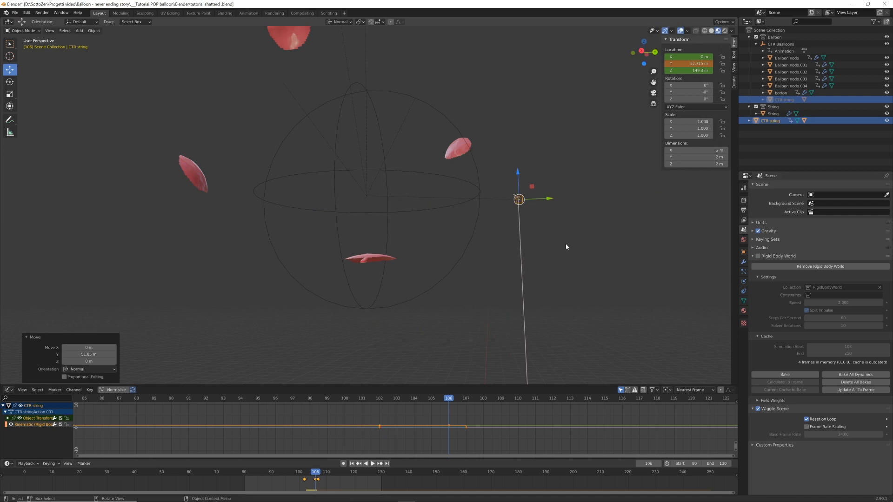
{"action": "key", "text": "i"}
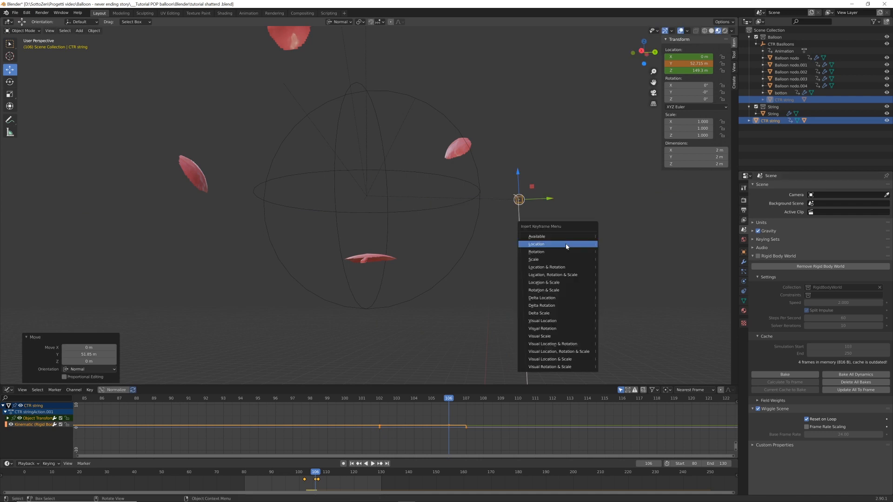
{"action": "left_click", "coordinate": [565, 246]}
Scrub and play between frames 102 and 106 to check the CTR string cube's keyframed sideways movement
{"action": "key", "text": "Home"}
{"action": "left_click_drag", "start_coordinate": [377, 399], "coordinate": [320, 401]}
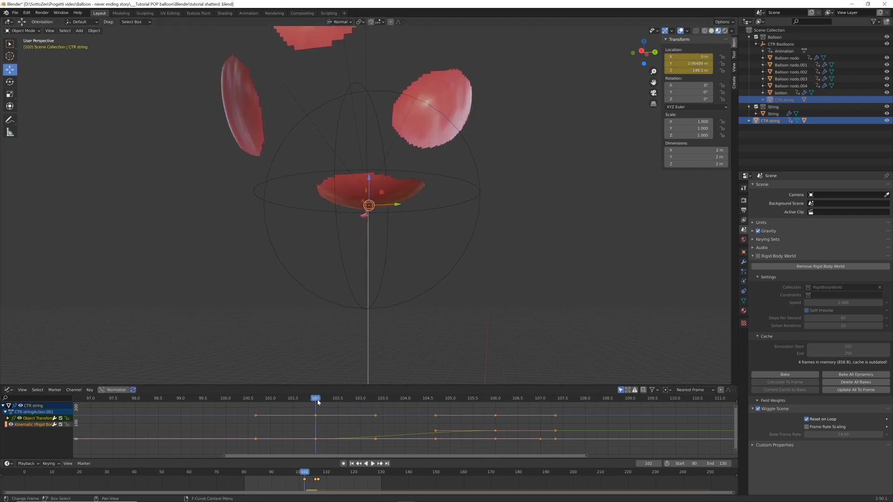
{"action": "key", "text": "space"}
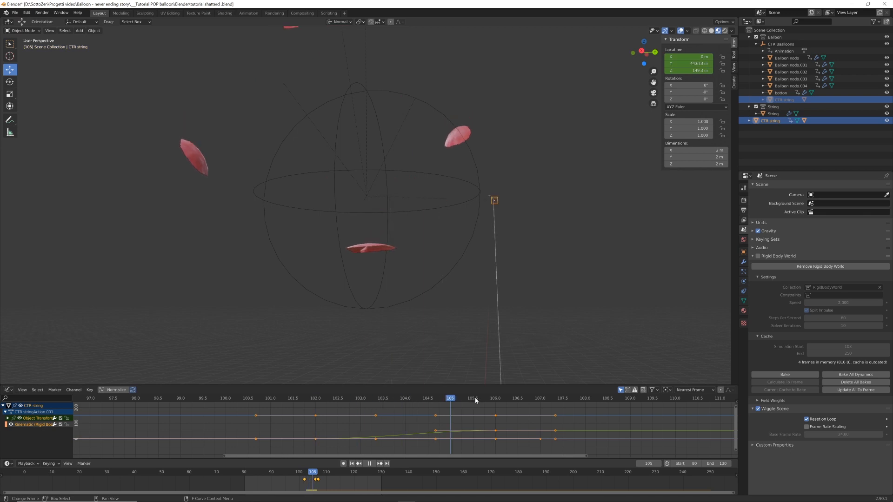
{"action": "mouse_move", "coordinate": [483, 398]}
{"action": "left_mouse_down"}
{"action": "mouse_move", "coordinate": [323, 407]}
{"action": "mouse_move", "coordinate": [476, 402]}
{"action": "mouse_move", "coordinate": [480, 412]}
{"action": "left_mouse_up"}
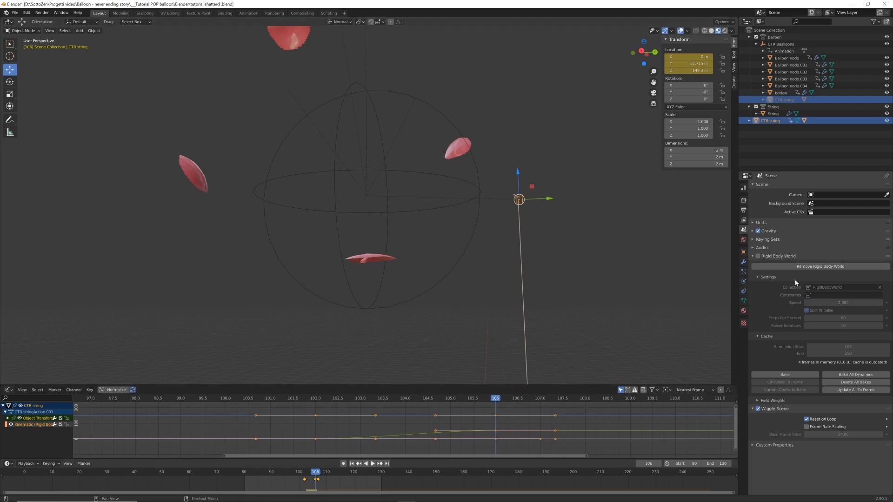
Re-enable the Rigid Body World and replay the animation from the start frame to check the string's fall
{"action": "left_click", "coordinate": [758, 256]}
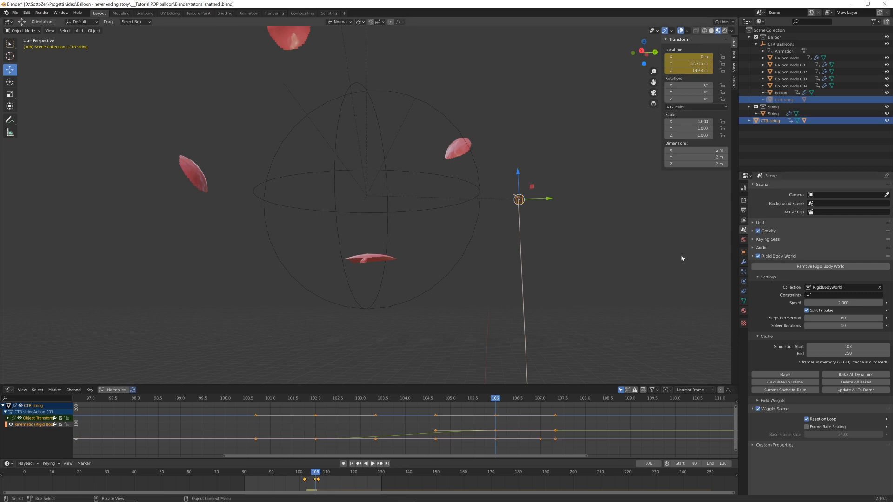
{"action": "key", "text": "shift+Left"}
{"action": "key", "text": "space"}
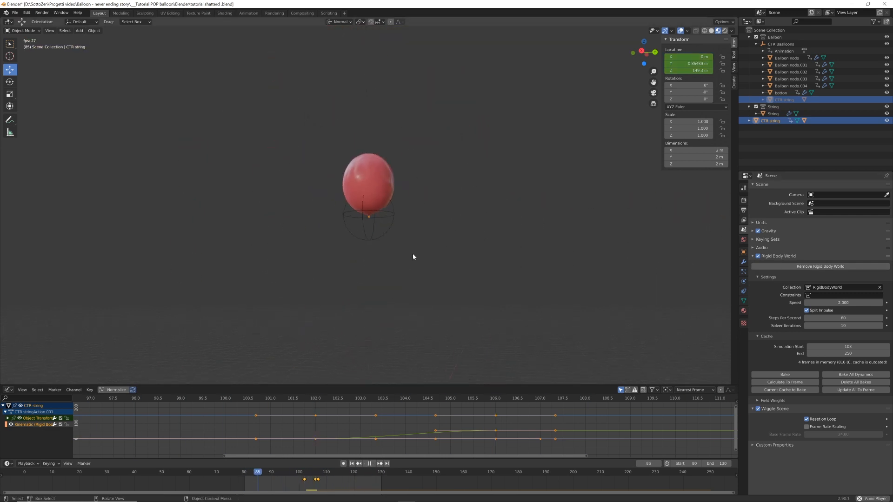
{"action": "key", "text": "space"}
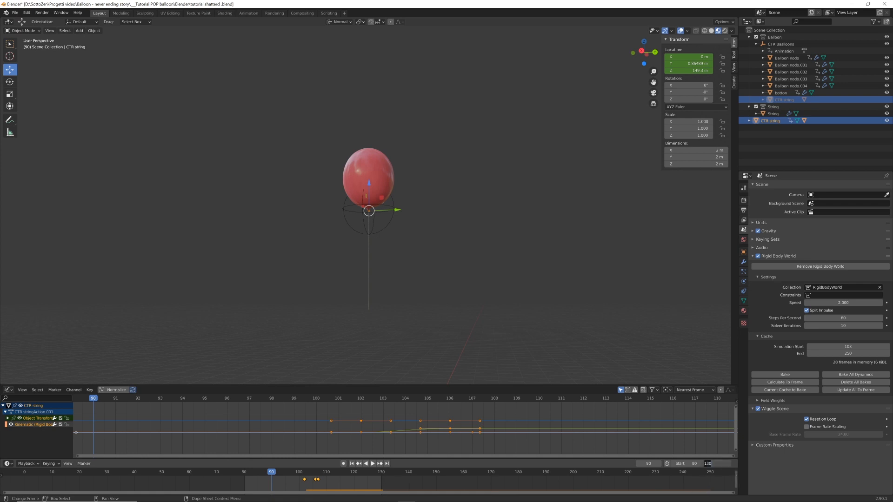
Set the timeline's end frame to 200 and play the animation from the start frame
{"action": "double_click", "coordinate": [726, 464]}
{"action": "type", "text": "200"}
{"action": "key", "text": "Return"}
{"action": "key", "text": "shift+Left"}
{"action": "key", "text": "space"}
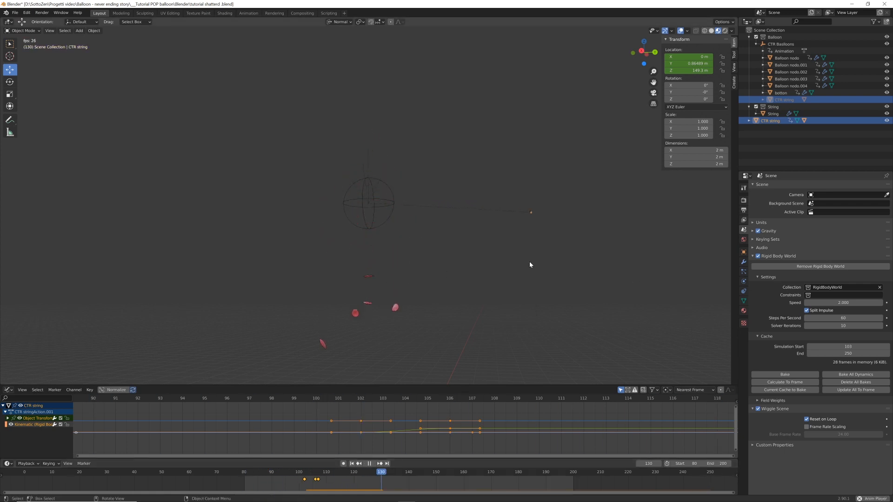
{"action": "key", "text": "space"}
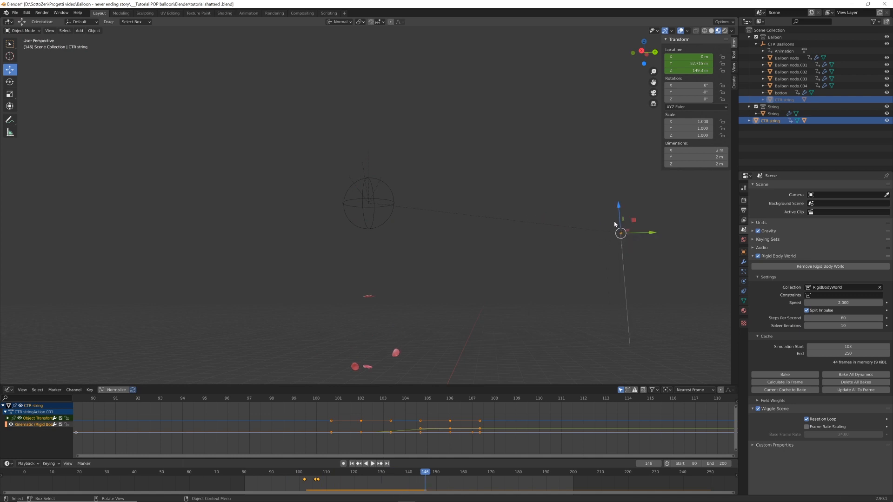
Disable the Rigid Body World at frame 106, move the CTR string cube back along Y to about 11.05 m, and insert a Location keyframe
{"action": "key", "text": "shift+Left"}
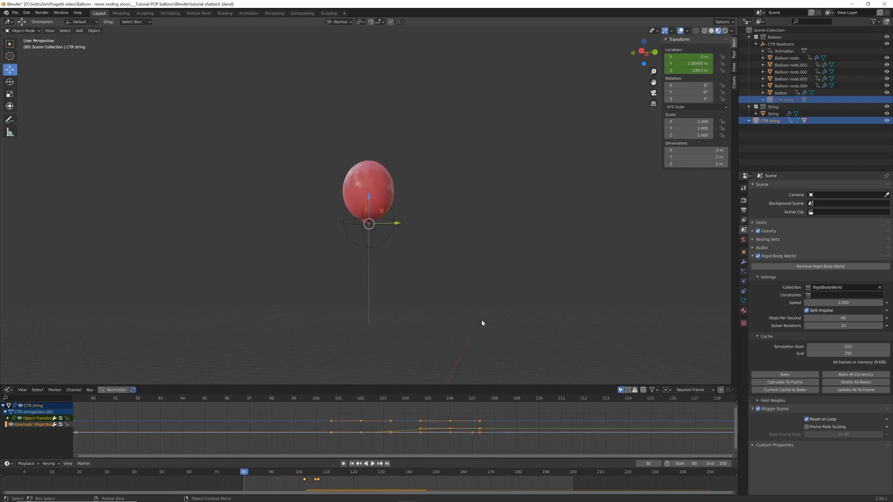
{"action": "key", "text": "space"}
{"action": "key", "text": "space"}
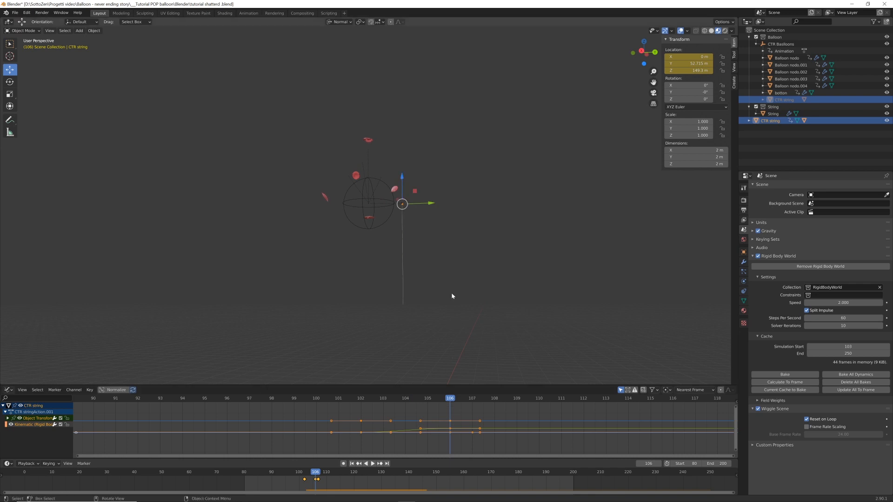
{"action": "scroll", "coordinate": [451, 296], "scroll_direction": "up", "scroll_amount": 6}
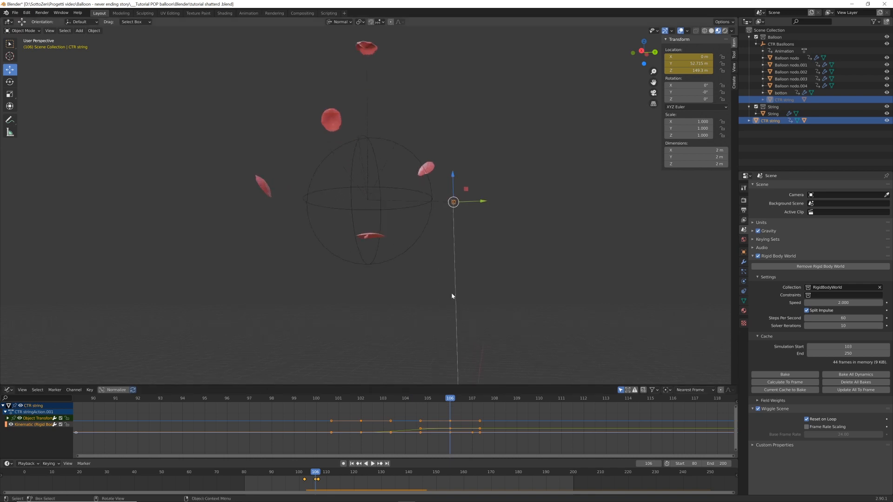
{"action": "left_click", "coordinate": [758, 256]}
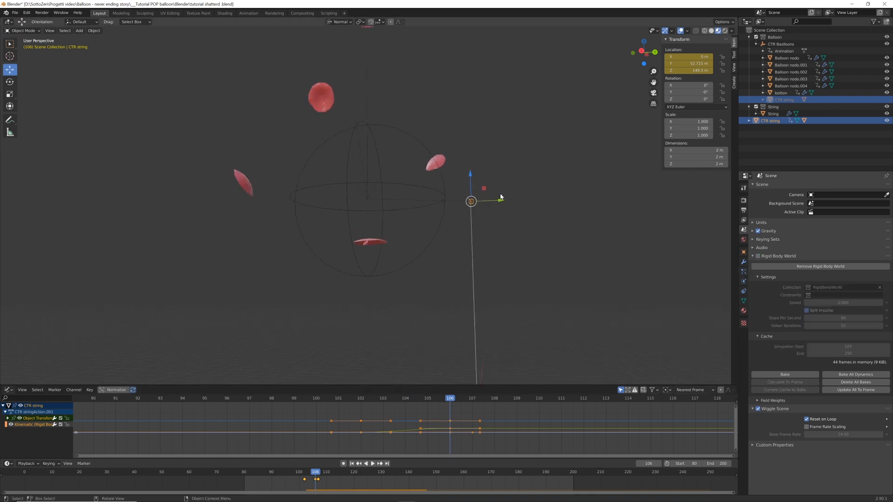
{"action": "left_click_drag", "start_coordinate": [500, 200], "coordinate": [417, 208]}
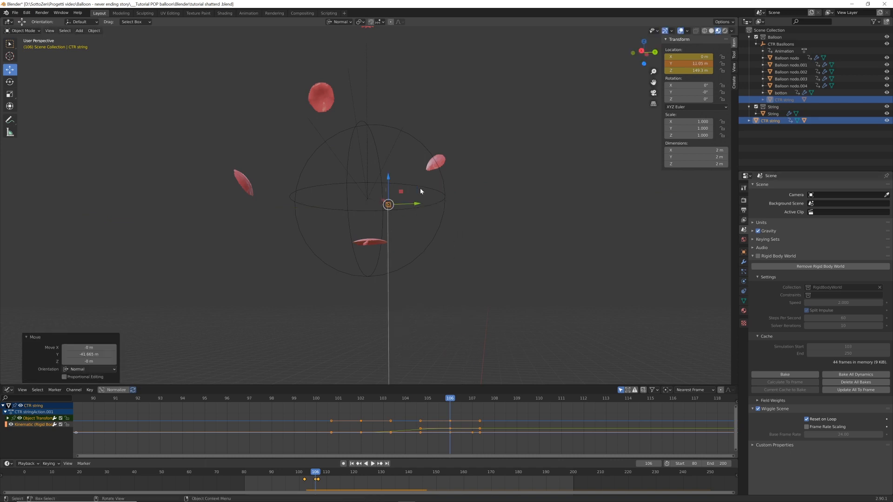
{"action": "key", "text": "i"}
{"action": "left_click", "coordinate": [462, 250]}
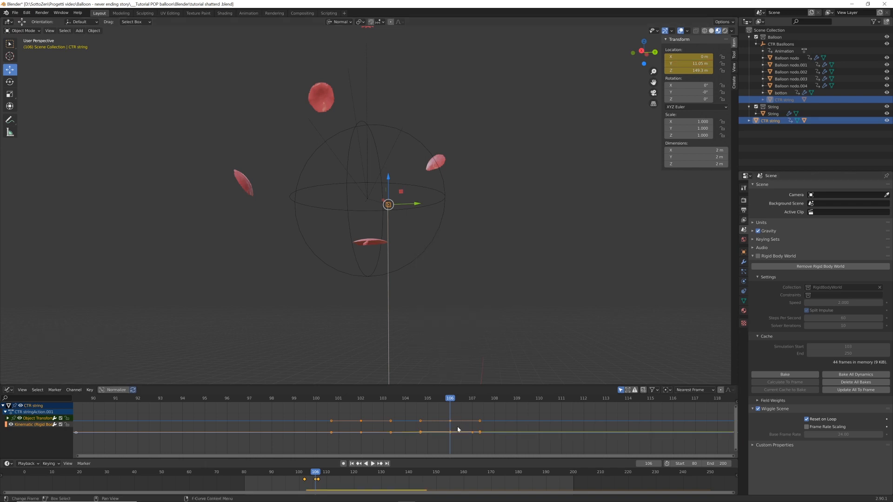
Set the CTR string cube's keyframe interpolation to Linear and re-enable the Rigid Body World
{"action": "key", "text": "t"}
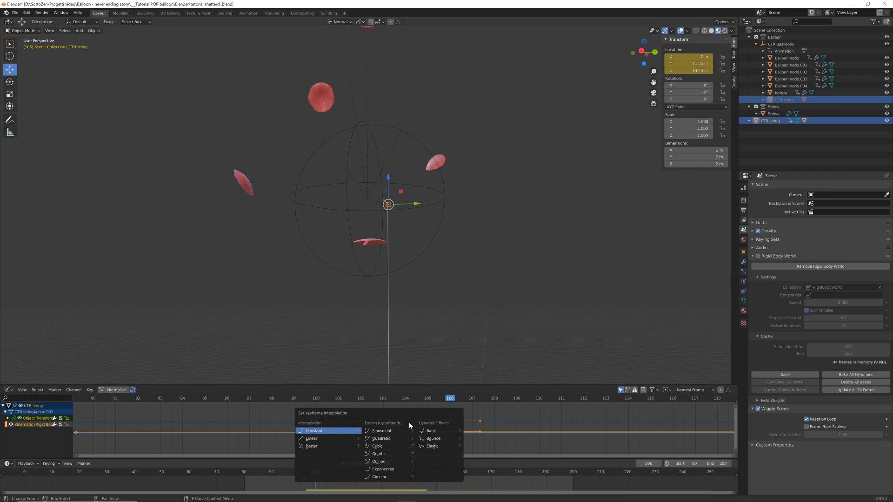
{"action": "left_click", "coordinate": [318, 442]}
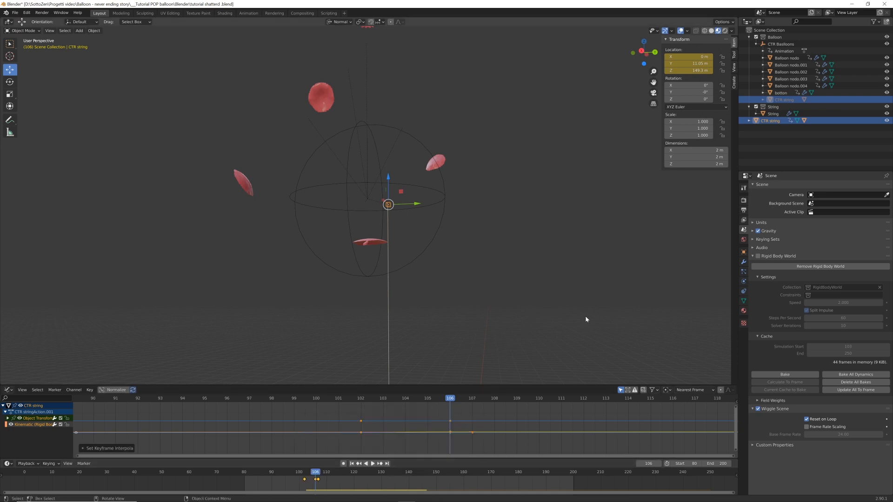
{"action": "left_click", "coordinate": [759, 256]}
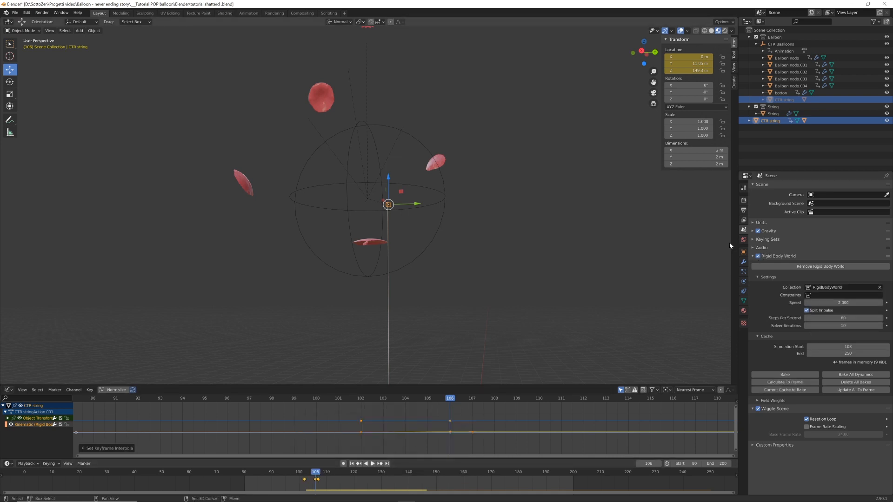
Replay the animation from the start frame several times to examine how the cube and string drift and fall after the pop
{"action": "key", "text": "shift+Left"}
{"action": "key", "text": "space"}
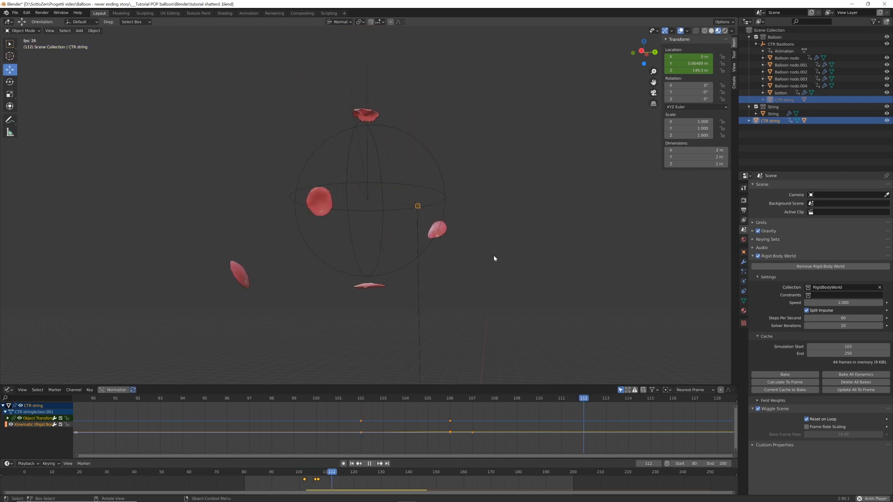
{"action": "key", "text": "shift+Left"}
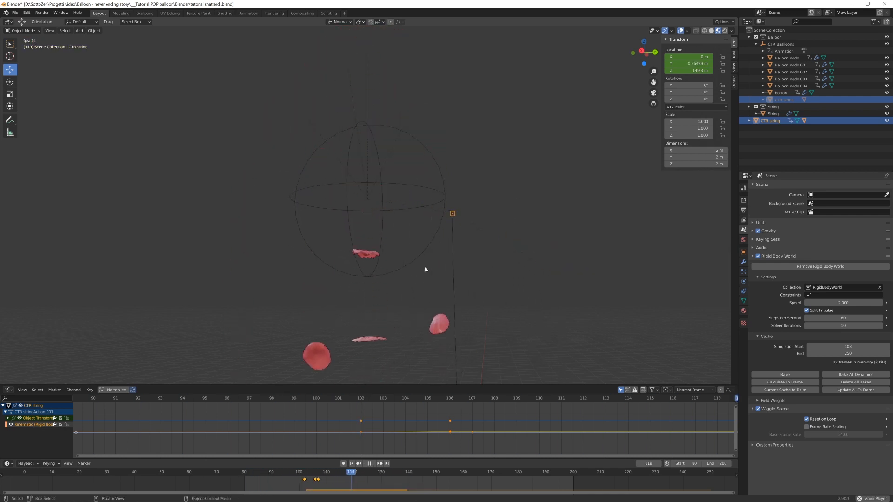
{"action": "key", "text": "space"}
{"action": "key", "text": "shift+Left"}
{"action": "key", "text": "space"}
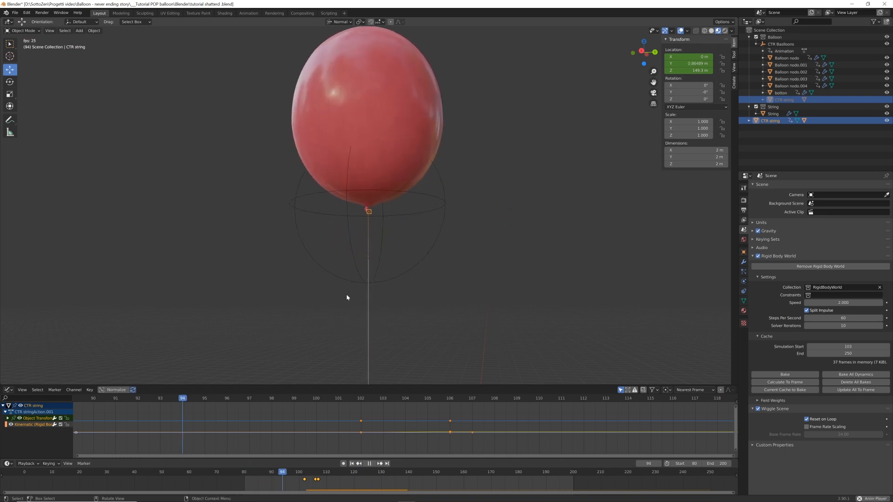
{"action": "key", "text": "Escape"}
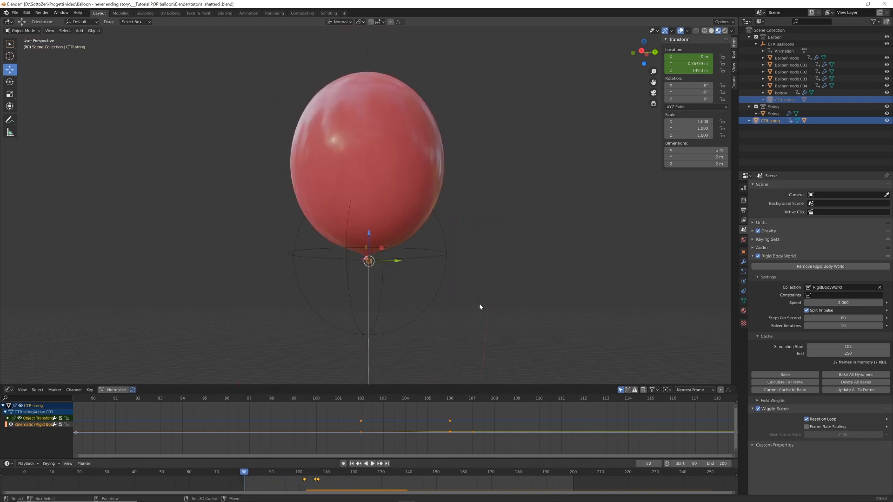
Select the String object, set the timeline's start frame to 1, and go to frame 1
{"action": "left_click", "coordinate": [369, 358]}
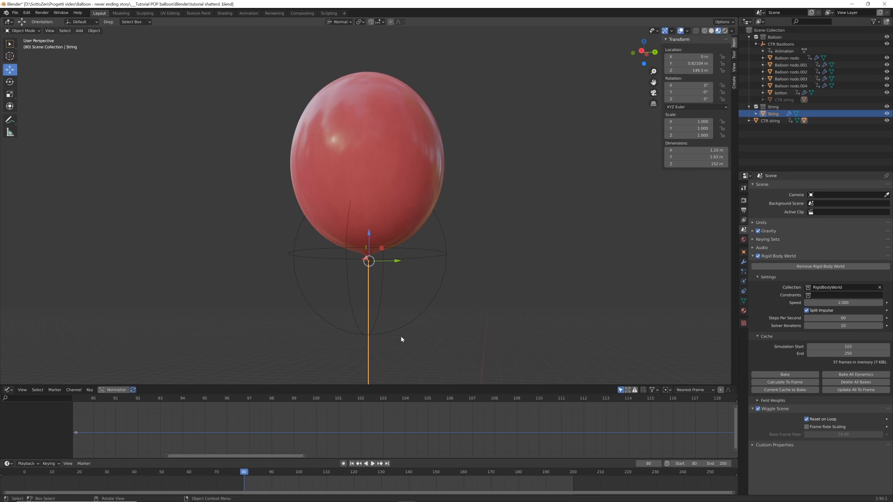
{"action": "key", "text": "Left"}
{"action": "scroll", "coordinate": [404, 333], "scroll_direction": "down", "scroll_amount": 4}
{"action": "middle_click_drag", "start_coordinate": [410, 323], "coordinate": [422, 260], "text": "shift"}
{"action": "scroll", "coordinate": [432, 293], "scroll_direction": "up", "scroll_amount": 2}
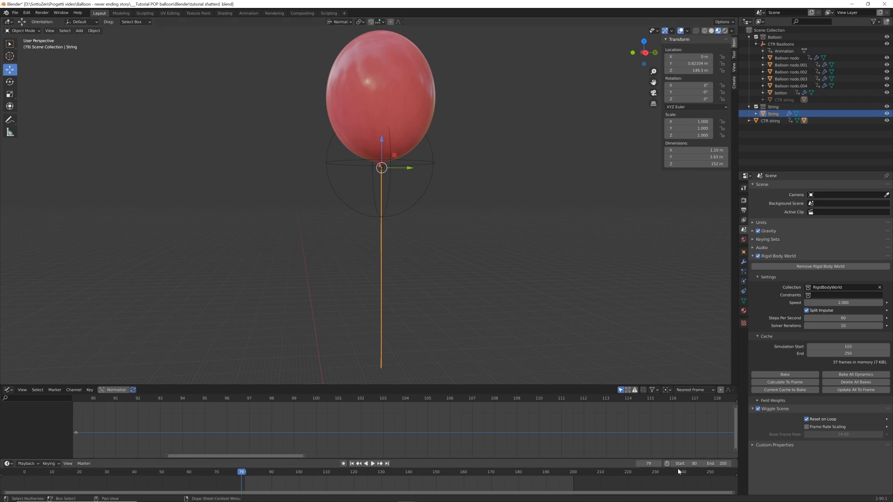
{"action": "double_click", "coordinate": [691, 465]}
{"action": "type", "text": "1"}
{"action": "key", "text": "Return"}
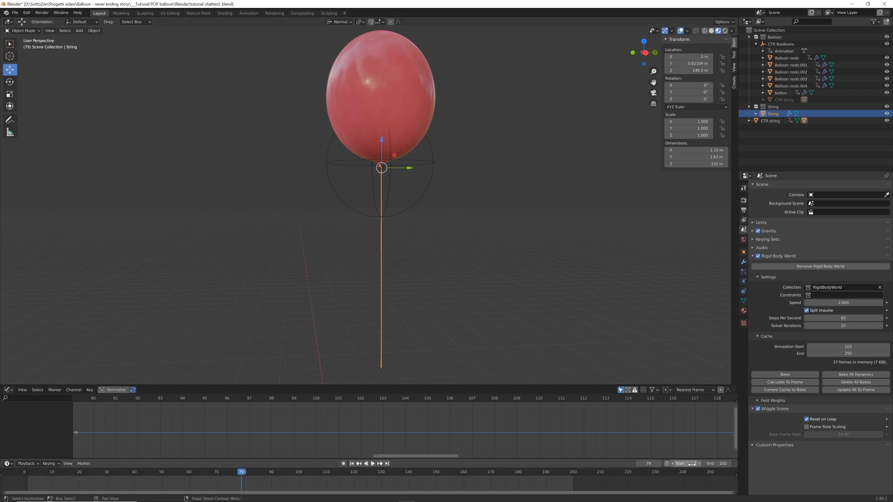
{"action": "key", "text": "shift+Left"}
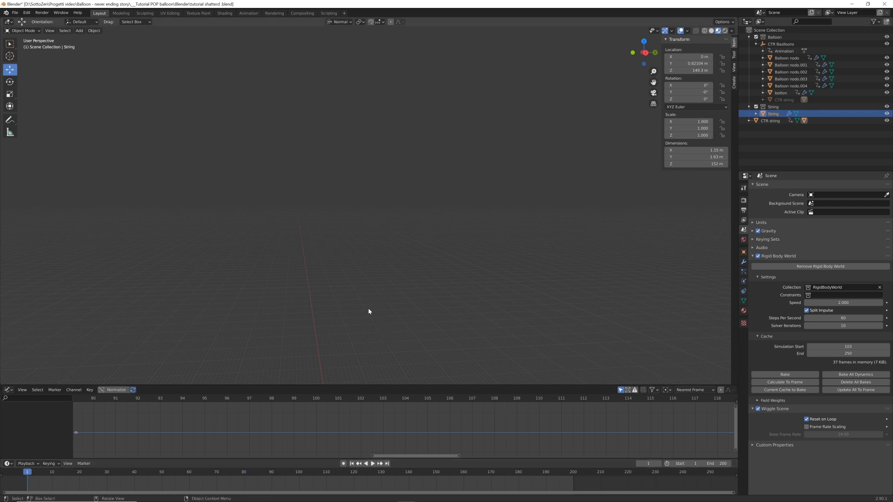
{"action": "scroll", "coordinate": [375, 220], "scroll_direction": "down", "scroll_amount": 2}
{"action": "middle_click_drag", "start_coordinate": [377, 215], "coordinate": [384, 288], "text": "shift"}
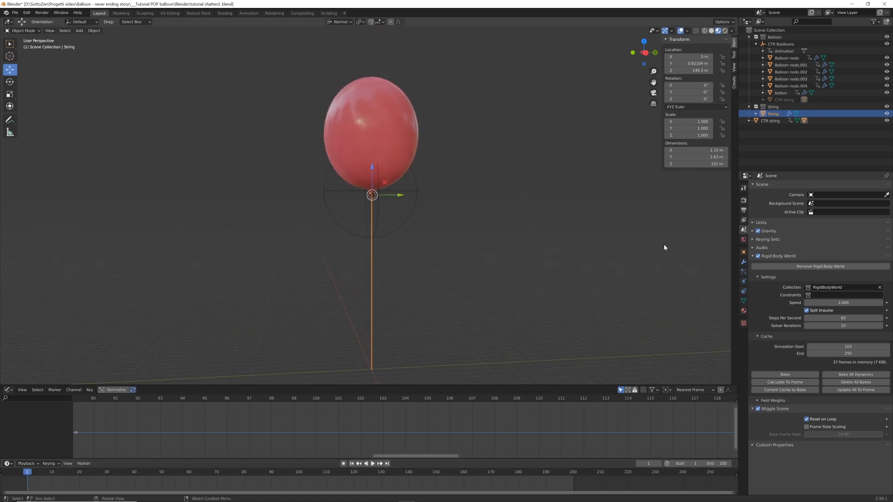
Add Cloth physics to the String, enable Self Collisions, and set the cloth cache's simulation end to frame 200
{"action": "left_click", "coordinate": [744, 283]}
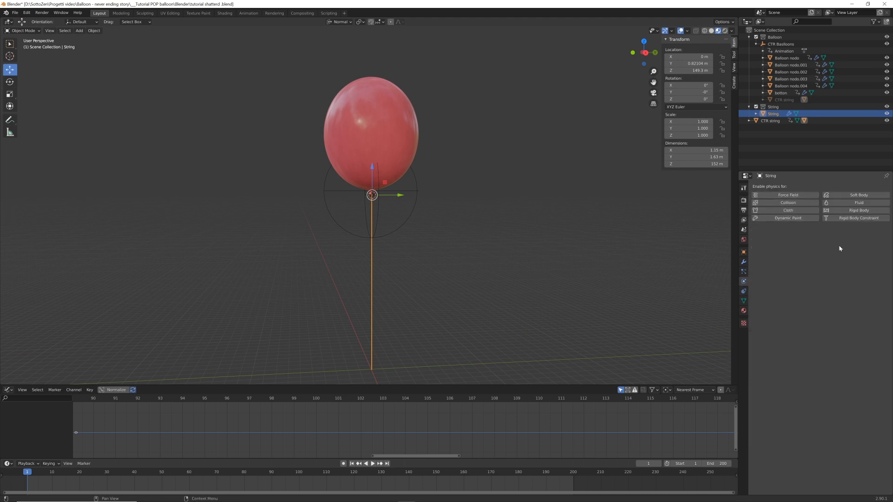
{"action": "left_click", "coordinate": [788, 211]}
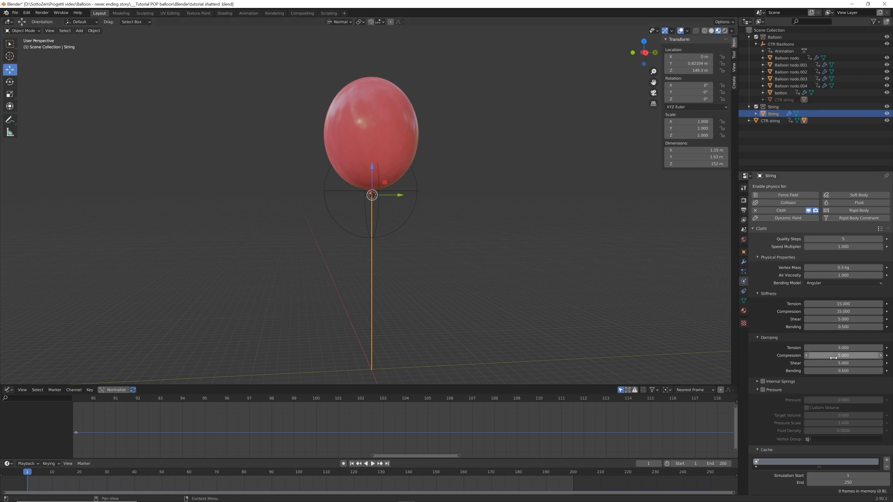
{"action": "scroll", "coordinate": [799, 412], "scroll_direction": "down", "scroll_amount": 8}
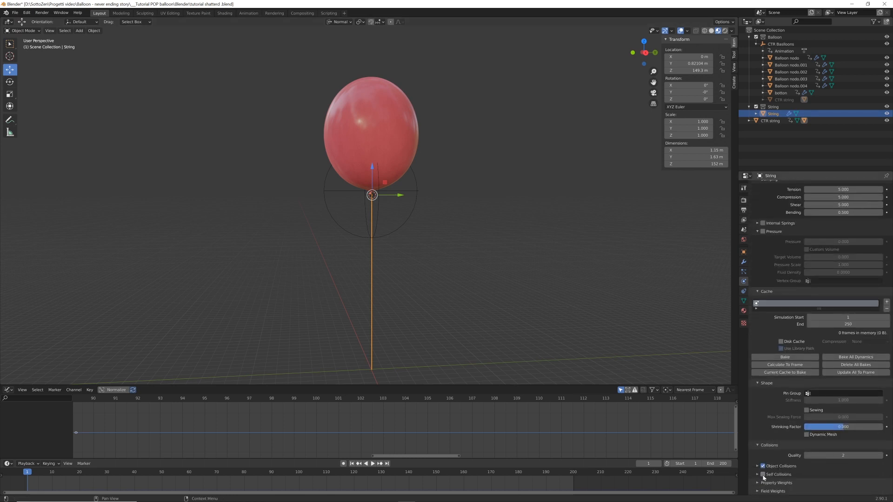
{"action": "scroll", "coordinate": [817, 434], "scroll_direction": "up", "scroll_amount": 4}
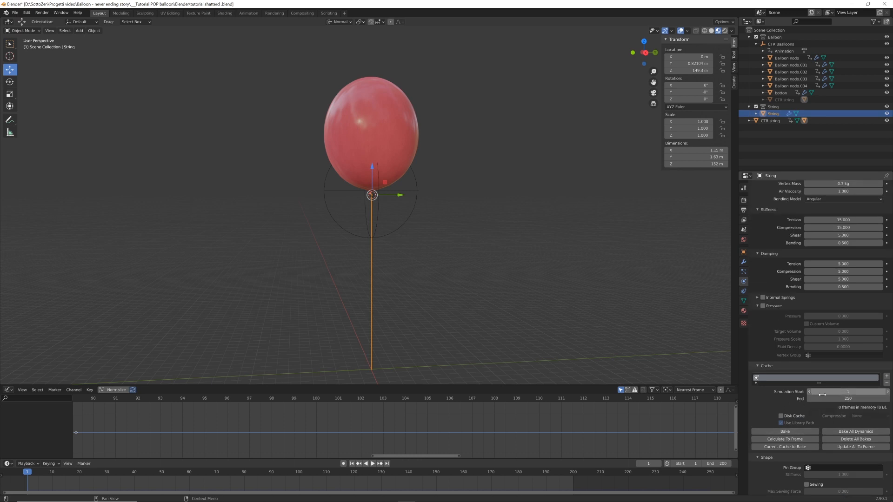
{"action": "left_click", "coordinate": [861, 399]}
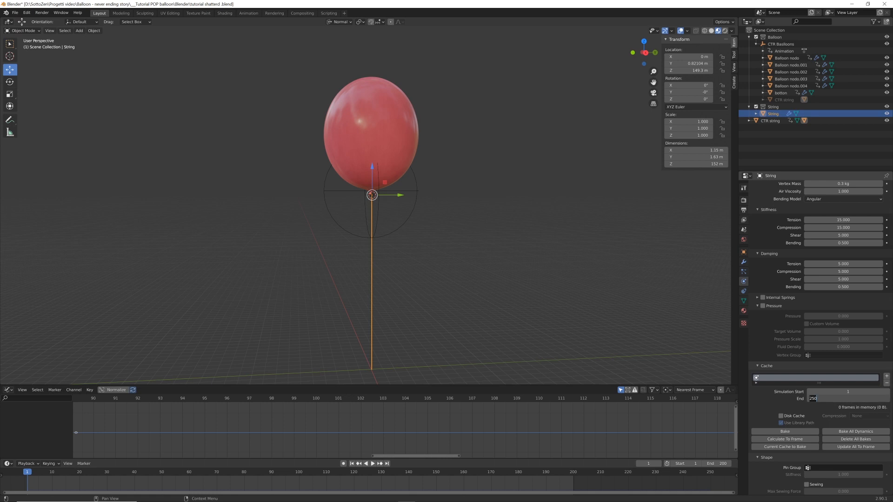
{"action": "key", "text": "Return"}
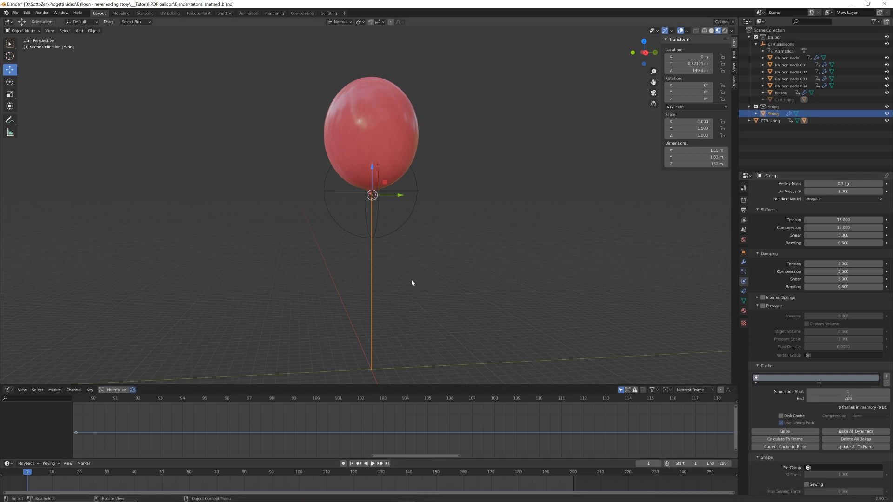
Play the cloth simulation from frame 1 and examine up close how the string's knotted end behaves as the balloon rises
{"action": "key", "text": "space"}
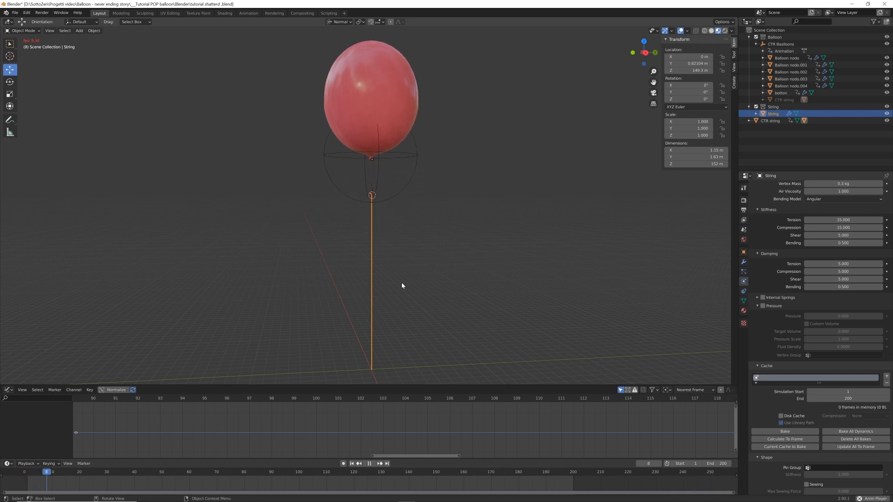
{"action": "key", "text": "space"}
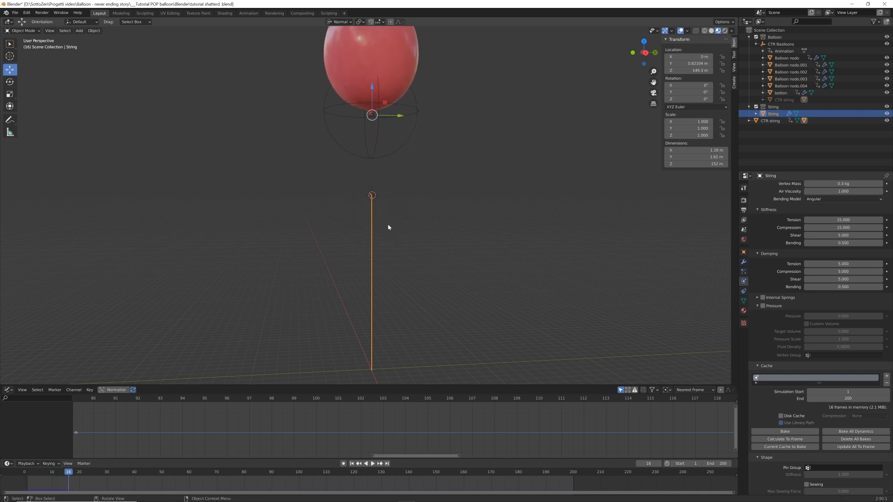
{"action": "middle_click_drag", "start_coordinate": [375, 229], "coordinate": [411, 272]}
{"action": "middle_click_drag", "start_coordinate": [433, 201], "coordinate": [385, 127]}
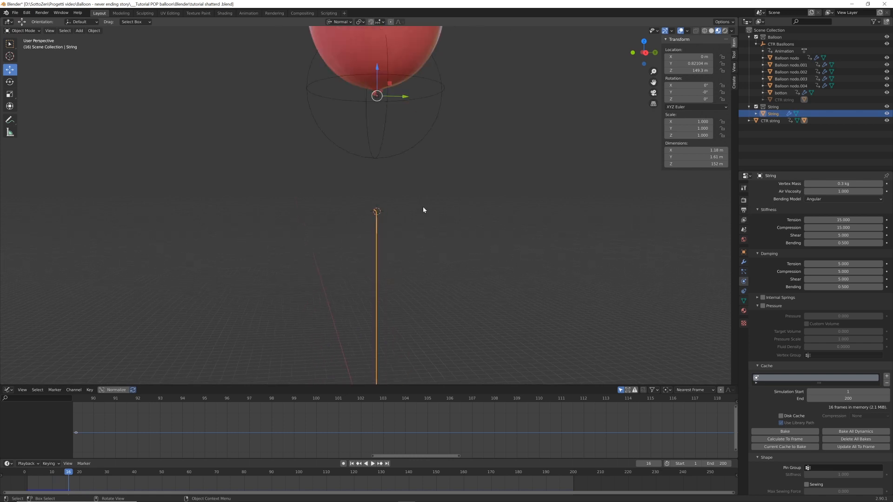
{"action": "scroll", "coordinate": [423, 208], "scroll_direction": "up", "scroll_amount": 3}
{"action": "scroll", "coordinate": [422, 211], "scroll_direction": "down", "scroll_amount": 7}
{"action": "scroll", "coordinate": [422, 215], "scroll_direction": "up", "scroll_amount": 4}
{"action": "middle_click_drag", "start_coordinate": [428, 273], "coordinate": [391, 281]}
{"action": "scroll", "coordinate": [424, 224], "scroll_direction": "up", "scroll_amount": 4}
{"action": "scroll", "coordinate": [391, 281], "scroll_direction": "up", "scroll_amount": 4}
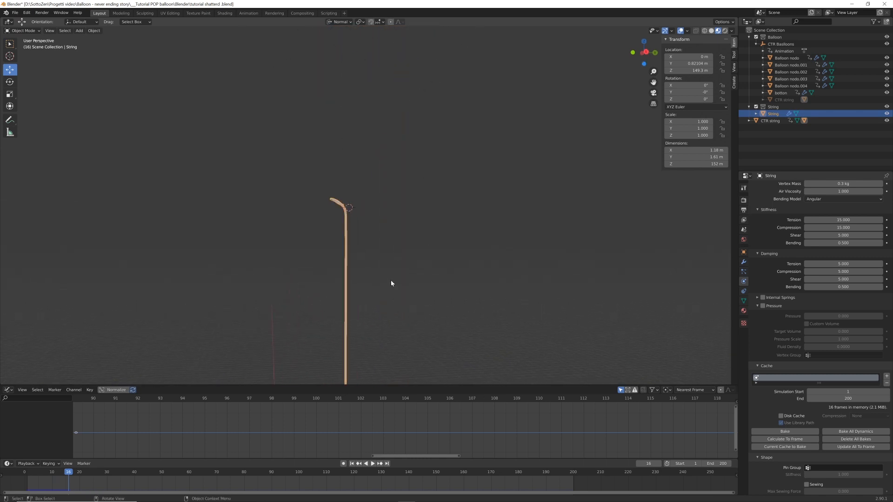
{"action": "key", "text": "space"}
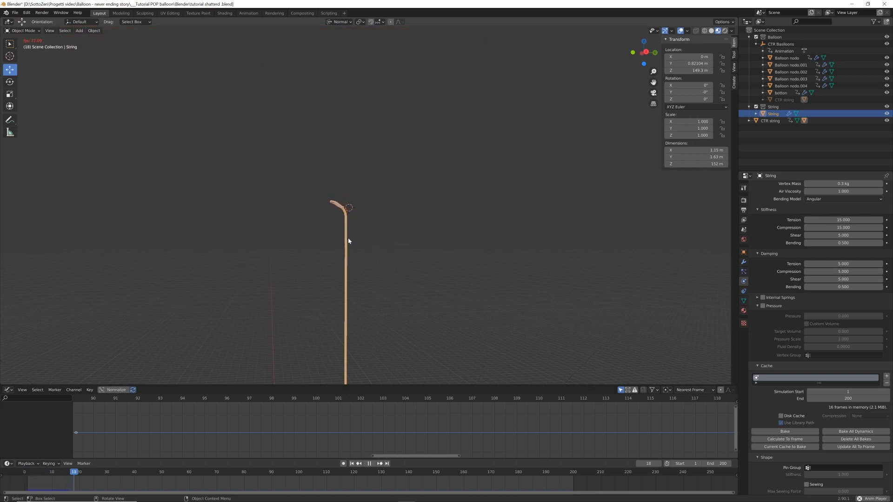
{"action": "key", "text": "space"}
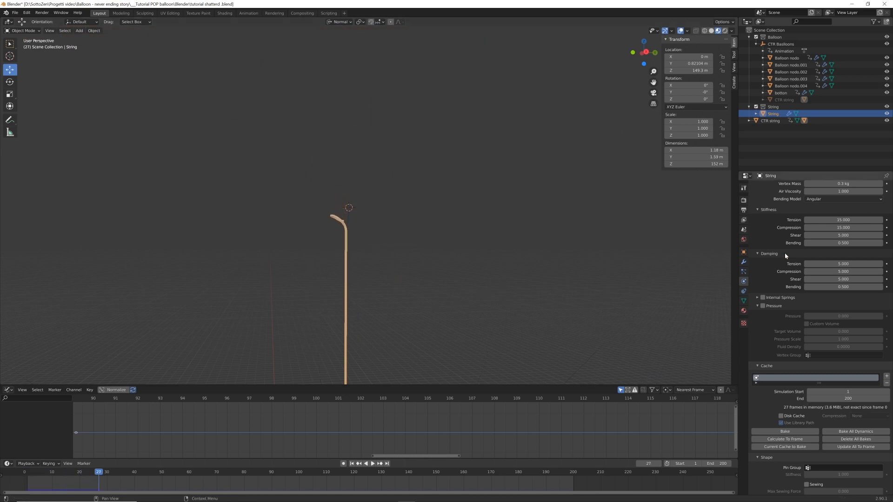
Set the string cloth's Speed Multiplier to 3, replay the first frames from frame 1, and return to frame 1
{"action": "scroll", "coordinate": [799, 267], "scroll_direction": "up", "scroll_amount": 4}
{"action": "scroll", "coordinate": [800, 270], "scroll_direction": "up", "scroll_amount": 2}
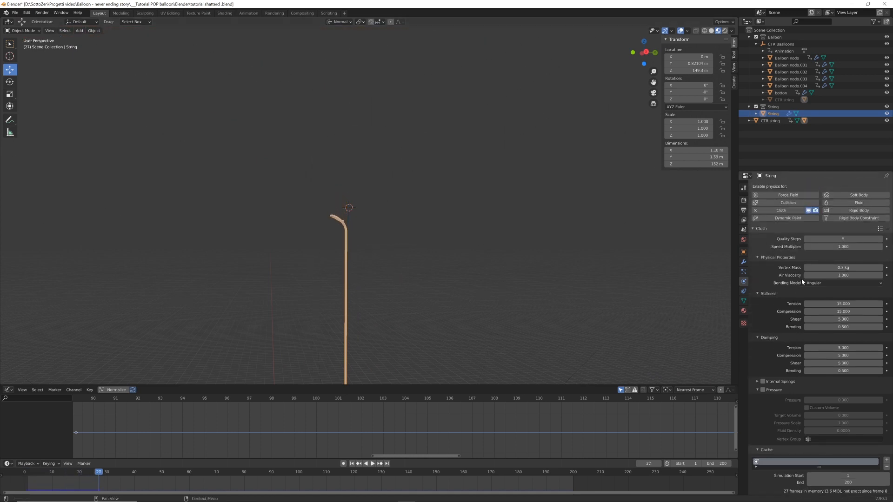
{"action": "left_click", "coordinate": [843, 247]}
{"action": "key", "text": "Return"}
{"action": "key", "text": "shift+Left"}
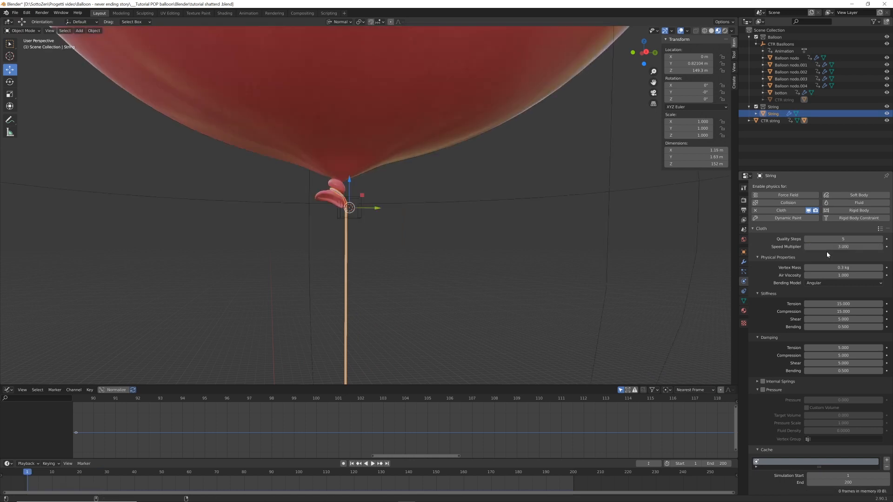
{"action": "key", "text": "space"}
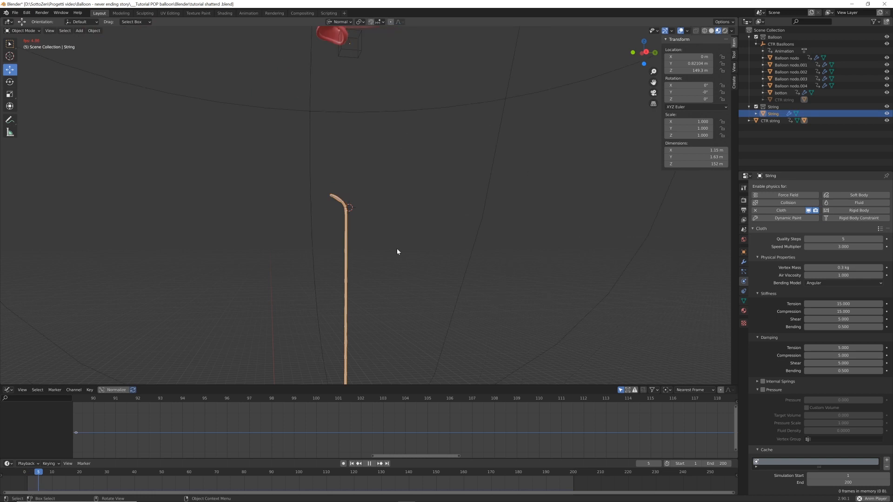
{"action": "key", "text": "space"}
{"action": "key", "text": "shift+Left"}
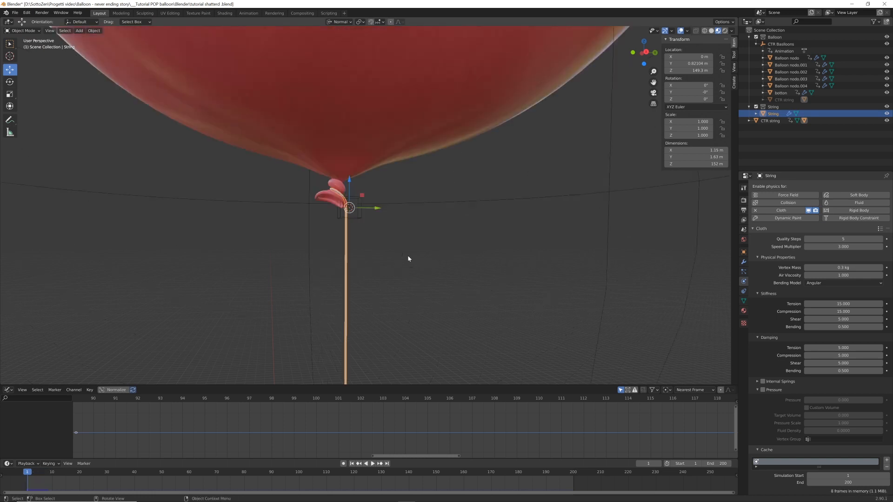
Enter Edit Mode on the String and select the vertex loop at its short end beside the balloon knot
{"action": "middle_click_drag", "start_coordinate": [408, 259], "coordinate": [347, 200]}
{"action": "scroll", "coordinate": [403, 229], "scroll_direction": "down", "scroll_amount": 3}
{"action": "scroll", "coordinate": [403, 231], "scroll_direction": "up", "scroll_amount": 4}
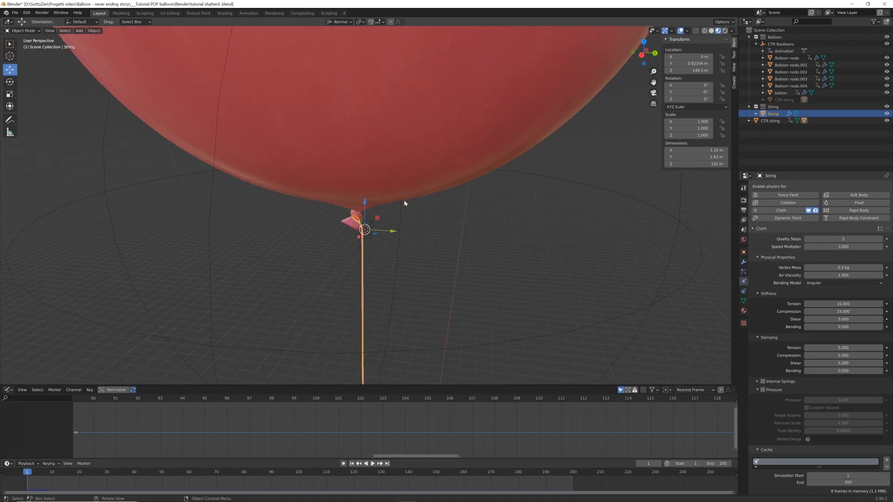
{"action": "key", "text": "Tab"}
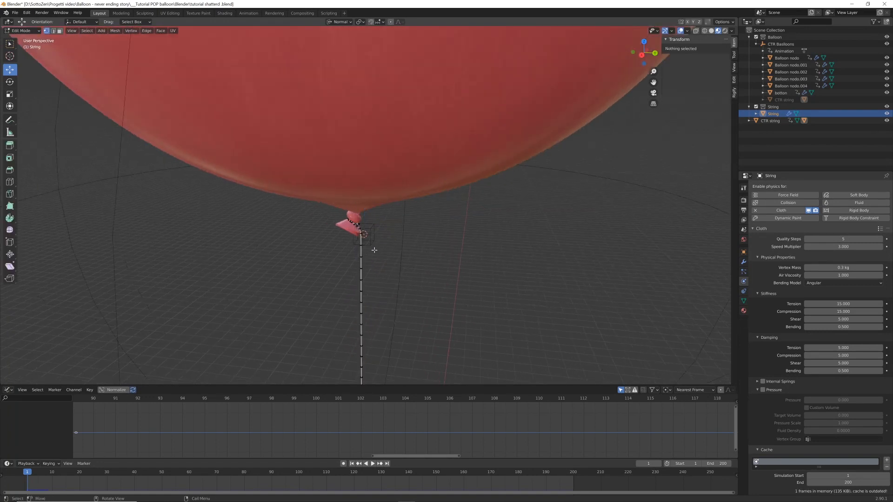
{"action": "scroll", "coordinate": [374, 250], "scroll_direction": "up", "scroll_amount": 3}
{"action": "scroll", "coordinate": [375, 251], "scroll_direction": "up", "scroll_amount": 4}
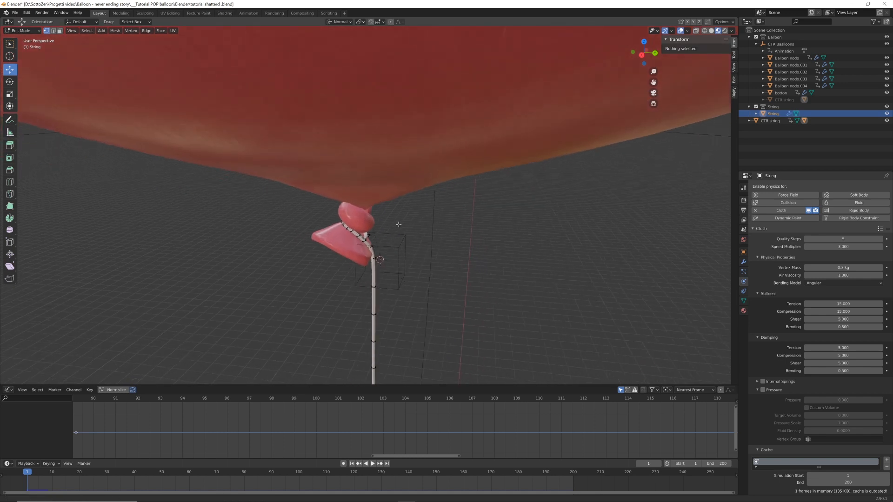
{"action": "left_click", "coordinate": [372, 249], "text": "alt"}
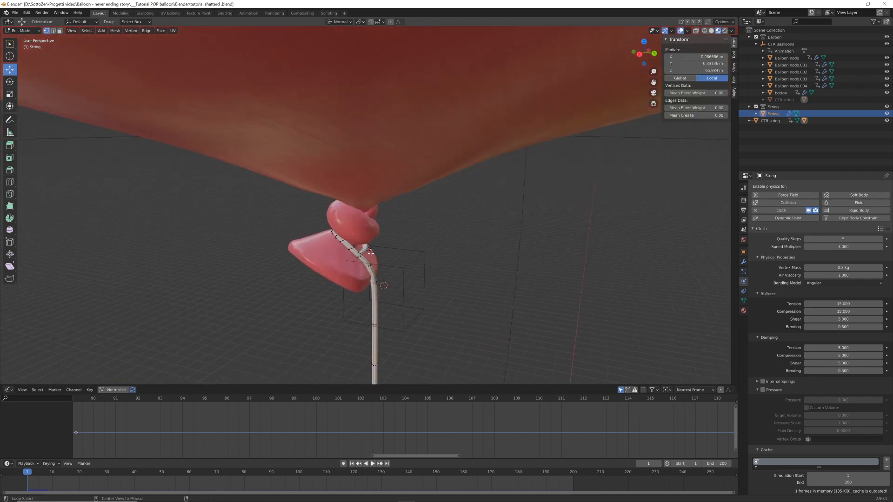
{"action": "left_click", "coordinate": [368, 251]}
{"action": "middle_click_drag", "start_coordinate": [365, 257], "coordinate": [380, 272]}
{"action": "scroll", "coordinate": [394, 261], "scroll_direction": "up", "scroll_amount": 4}
{"action": "scroll", "coordinate": [403, 243], "scroll_direction": "up", "scroll_amount": 1}
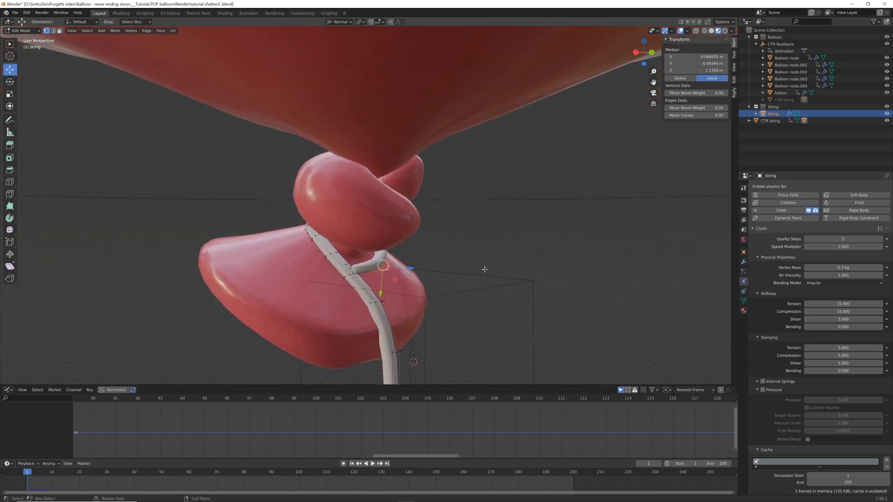
Grow the vertex selection along the string's wrap around the knot to just below it, shrinking it back by one ring
{"action": "key", "text": "ctrl+KP_Add"}
{"action": "key", "text": "ctrl+KP_Add"}
{"action": "key", "text": "ctrl+KP_Add"}
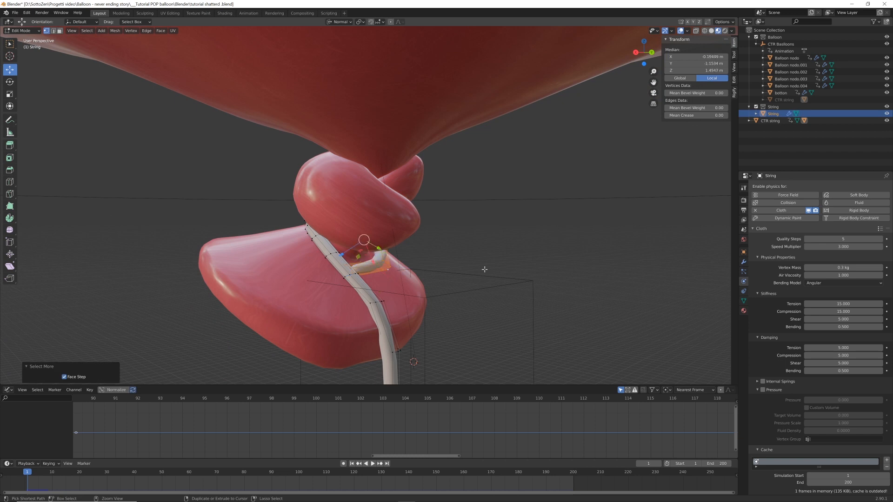
{"action": "key", "text": "ctrl+KP_Add"}
{"action": "key", "text": "ctrl+KP_Add"}
{"action": "key", "text": "ctrl+KP_Add"}
{"action": "key", "text": "ctrl+KP_Add"}
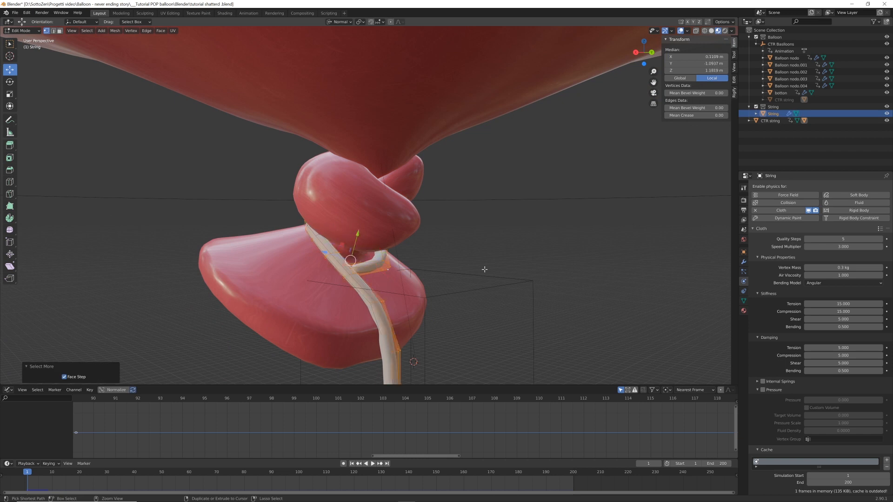
{"action": "scroll", "coordinate": [484, 270], "scroll_direction": "down", "scroll_amount": 4}
{"action": "middle_click_drag", "start_coordinate": [465, 265], "coordinate": [490, 265]}
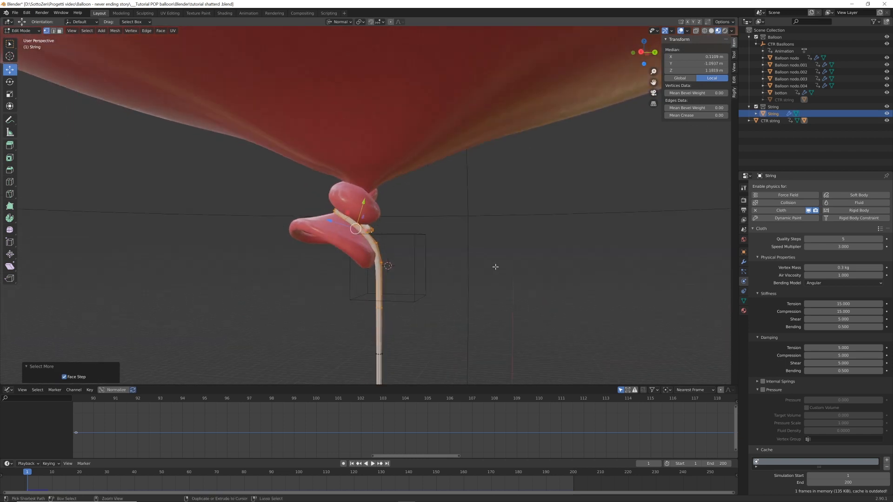
{"action": "key", "text": "ctrl+KP_Subtract"}
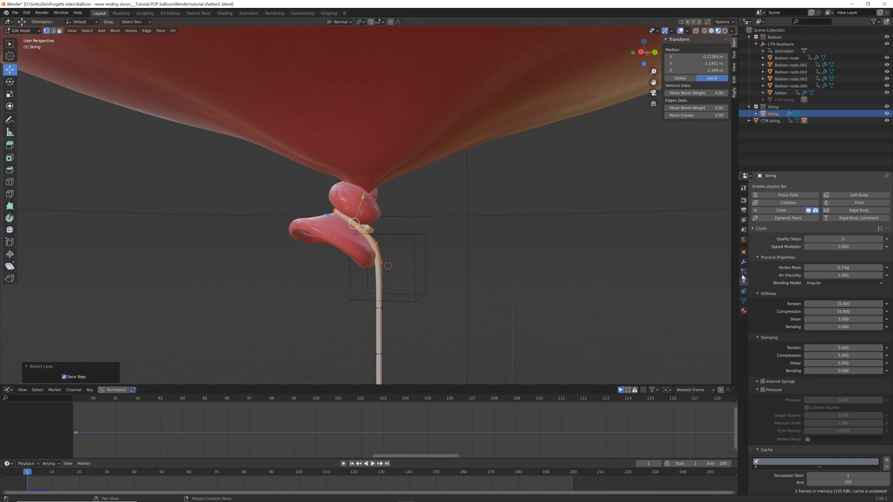
Assign the selected vertices to a new vertex group named "Pin string" and return to Object Mode
{"action": "left_click", "coordinate": [743, 301]}
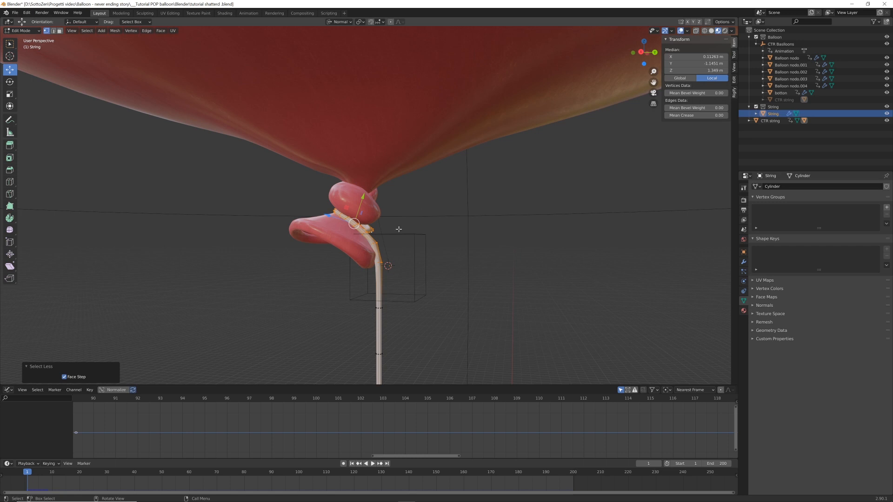
{"action": "left_click", "coordinate": [886, 208]}
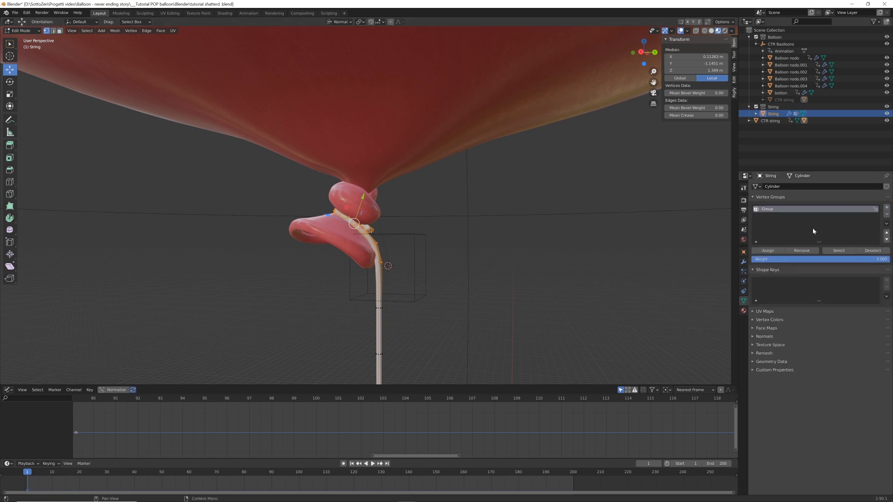
{"action": "left_click", "coordinate": [769, 251]}
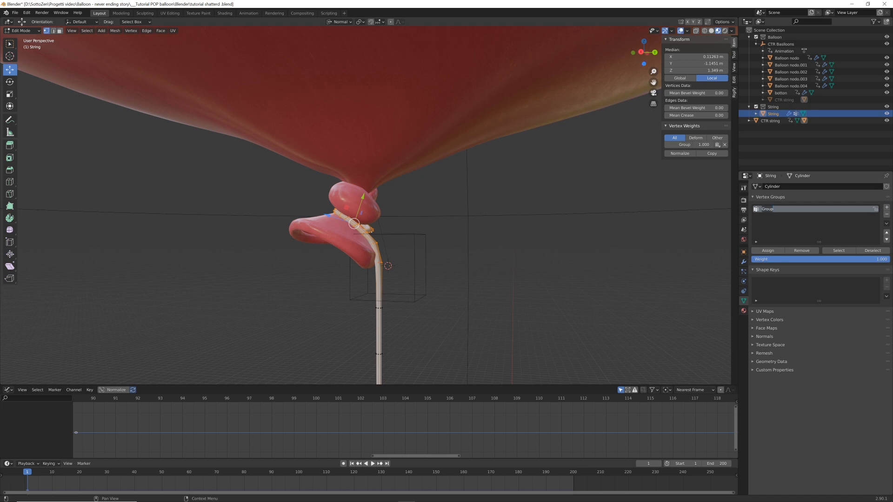
{"action": "type", "text": "Pin"}
{"action": "key", "text": "Return"}
{"action": "key", "text": "Tab"}
Set the String cloth's Pin Group, under Shape, to the "Pin string" vertex group
{"action": "scroll", "coordinate": [430, 265], "scroll_direction": "down", "scroll_amount": 5}
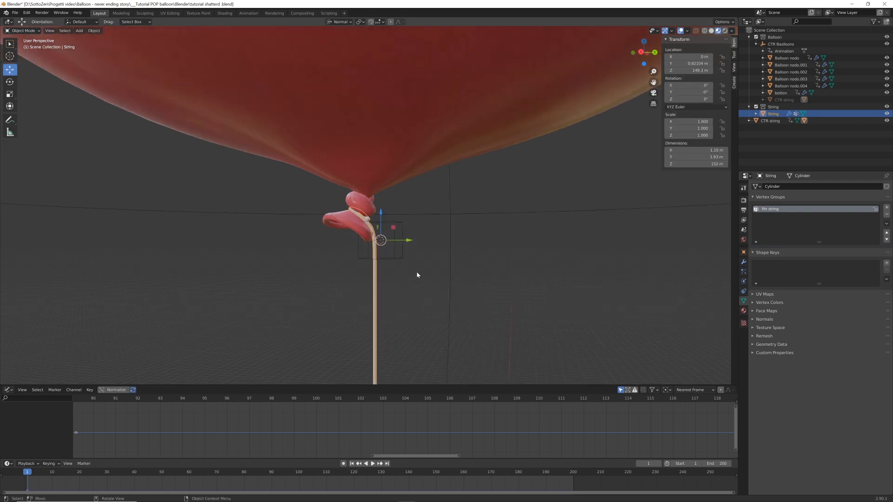
{"action": "middle_click_drag", "start_coordinate": [413, 268], "coordinate": [424, 265]}
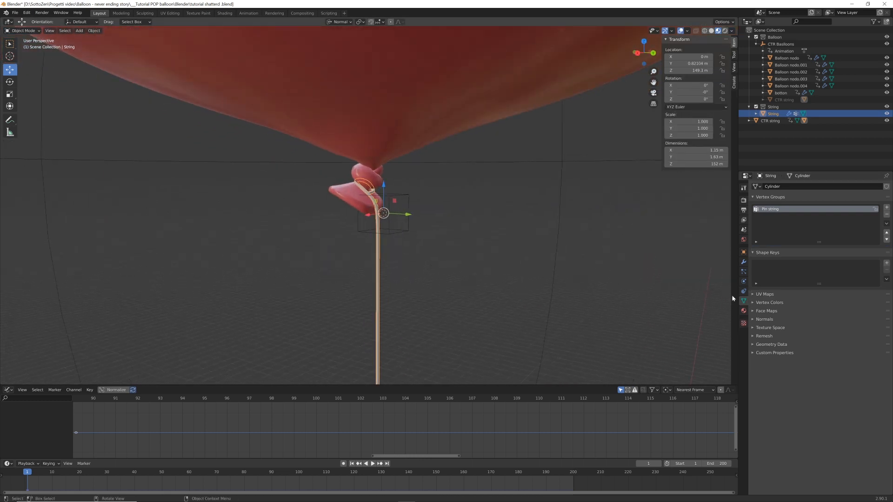
{"action": "left_click", "coordinate": [743, 281]}
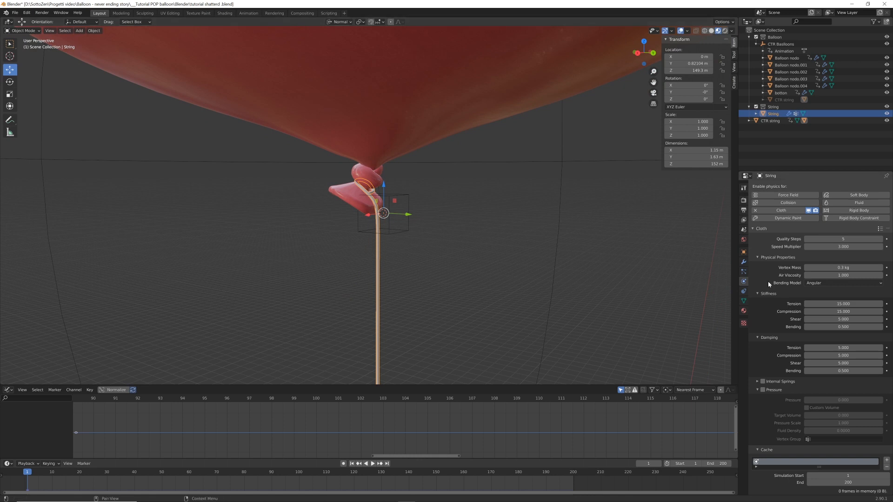
{"action": "scroll", "coordinate": [786, 379], "scroll_direction": "down", "scroll_amount": 6}
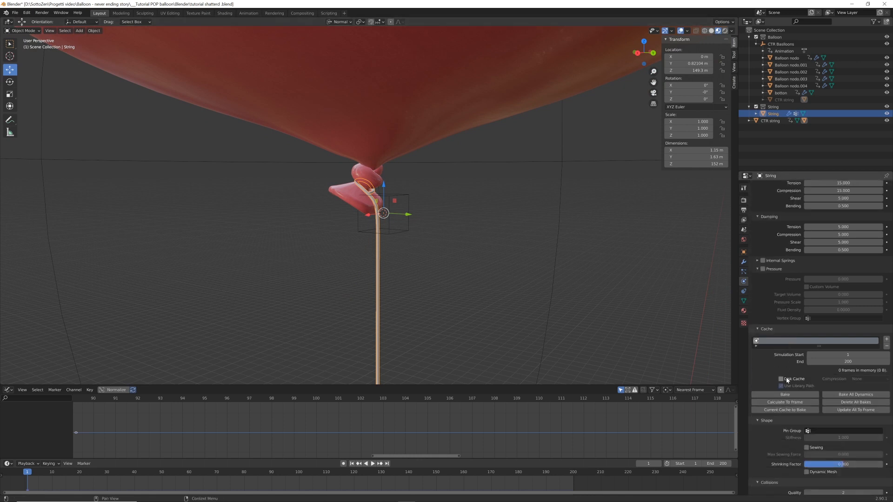
{"action": "scroll", "coordinate": [786, 379], "scroll_direction": "down", "scroll_amount": 2}
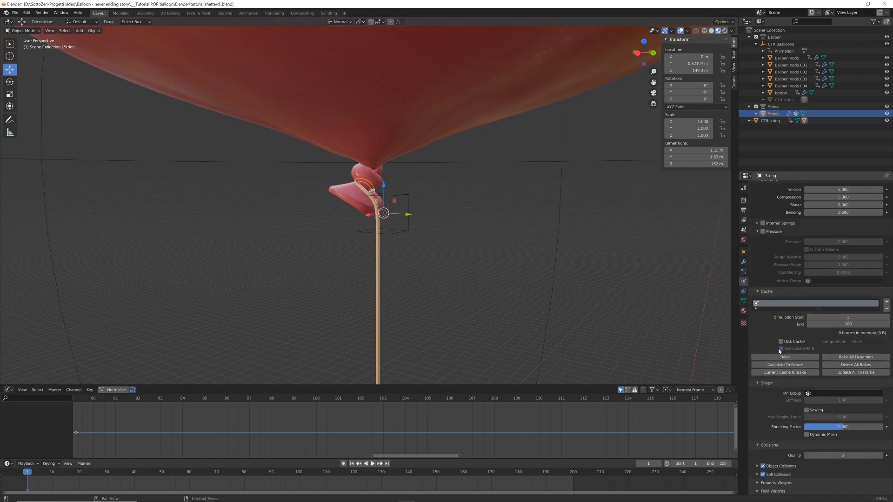
{"action": "left_click", "coordinate": [809, 394]}
{"action": "left_click", "coordinate": [807, 395]}
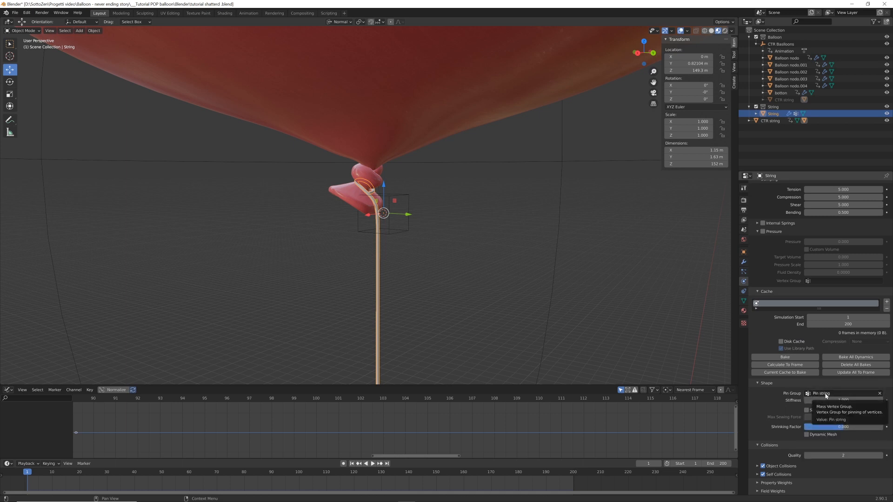
Play the animation to examine how the pinned string follows the rising balloon and falls after the pop
{"action": "scroll", "coordinate": [508, 264], "scroll_direction": "down", "scroll_amount": 5}
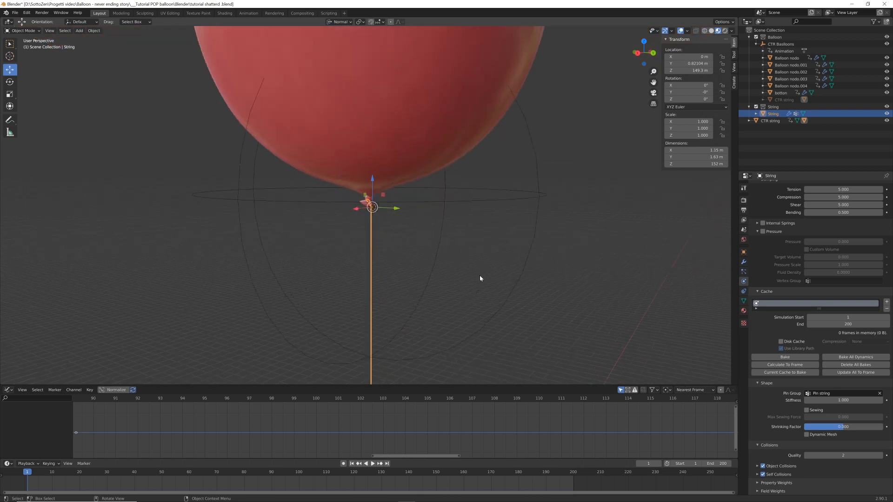
{"action": "key", "text": "space"}
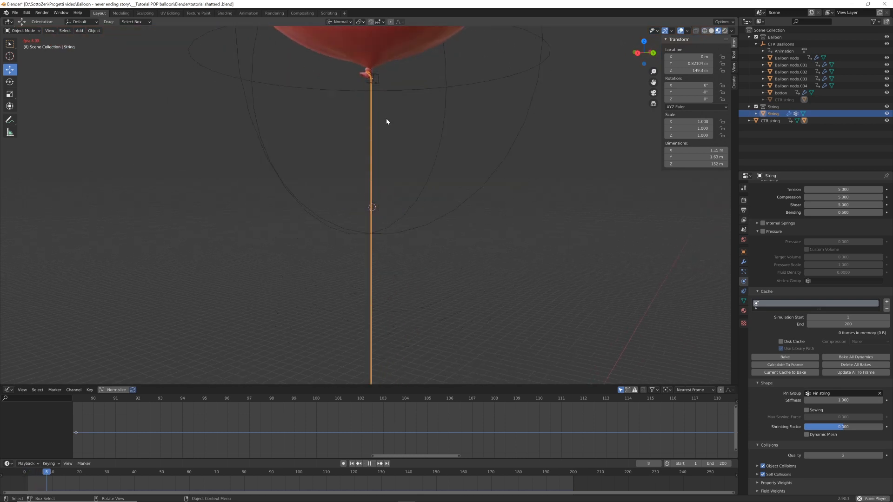
{"action": "scroll", "coordinate": [421, 205], "scroll_direction": "down", "scroll_amount": 5}
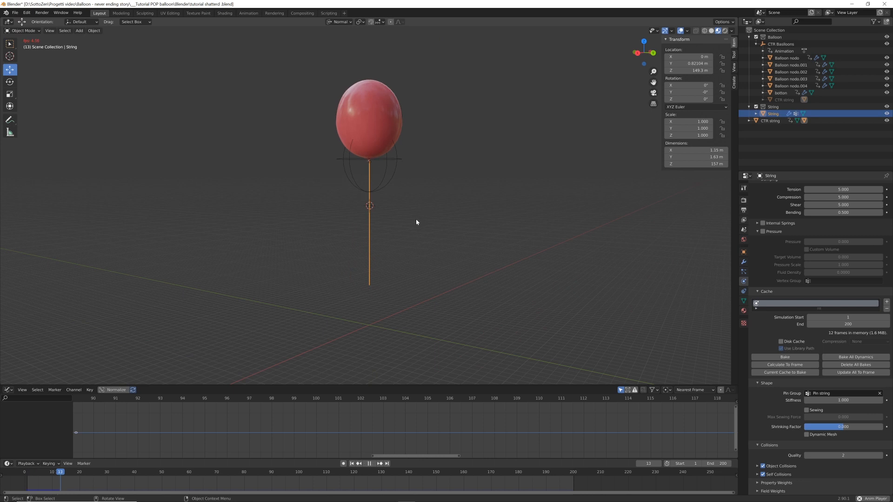
{"action": "scroll", "coordinate": [418, 220], "scroll_direction": "down", "scroll_amount": 4}
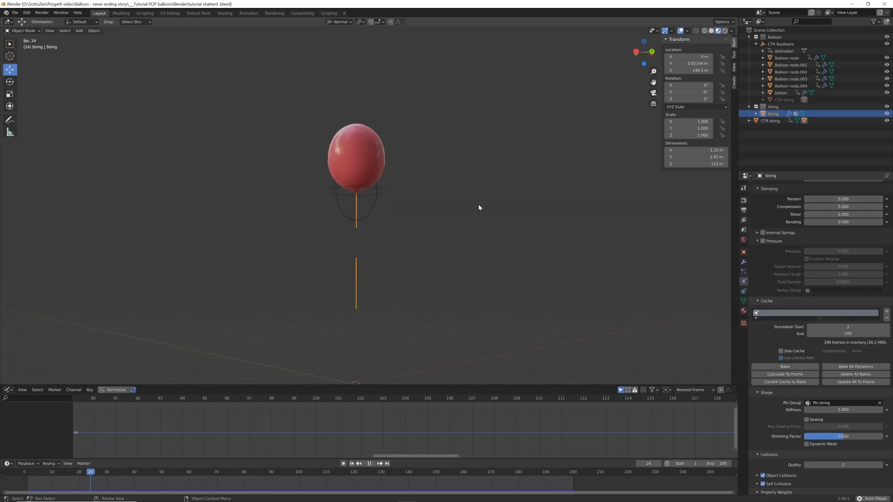
{"action": "scroll", "coordinate": [389, 222], "scroll_direction": "down", "scroll_amount": 3}
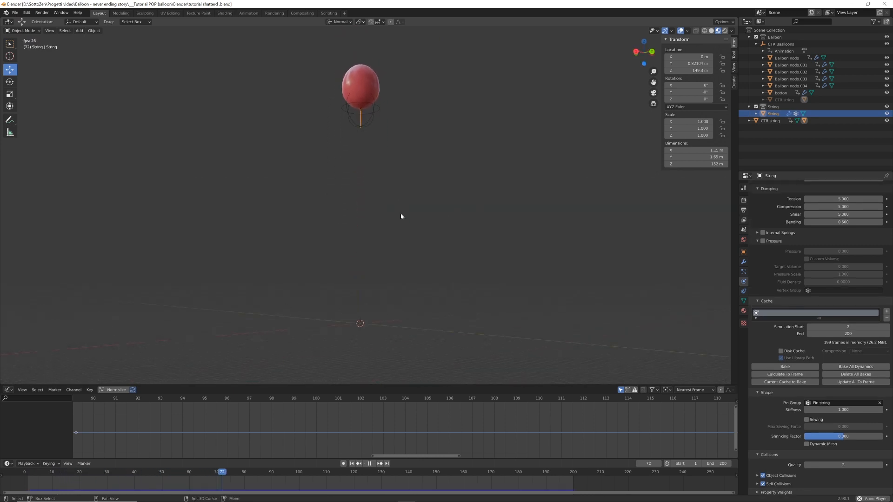
{"action": "middle_click_drag", "start_coordinate": [400, 214], "coordinate": [397, 251], "text": "shift"}
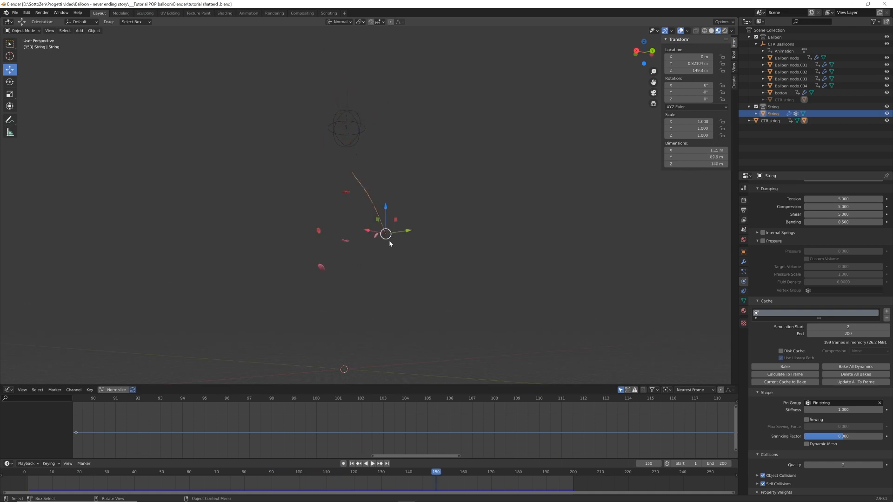
{"action": "key", "text": "shift+Left"}
{"action": "key", "text": "space"}
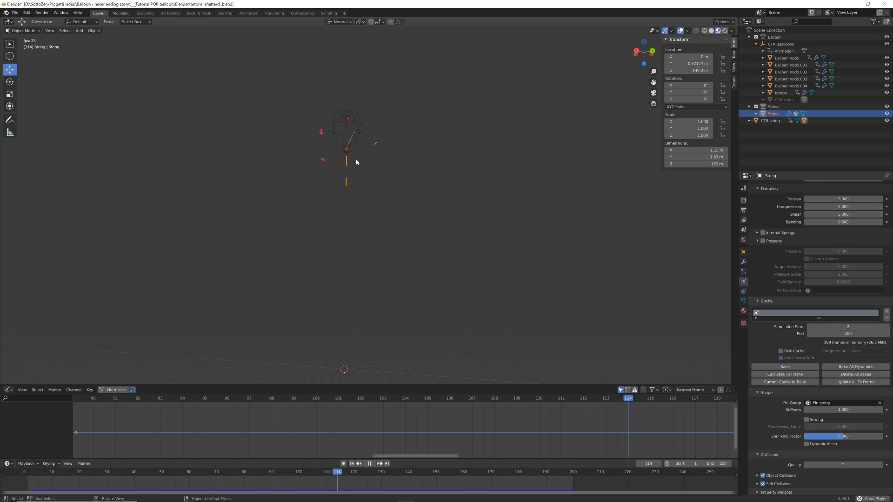
{"action": "key", "text": "space"}
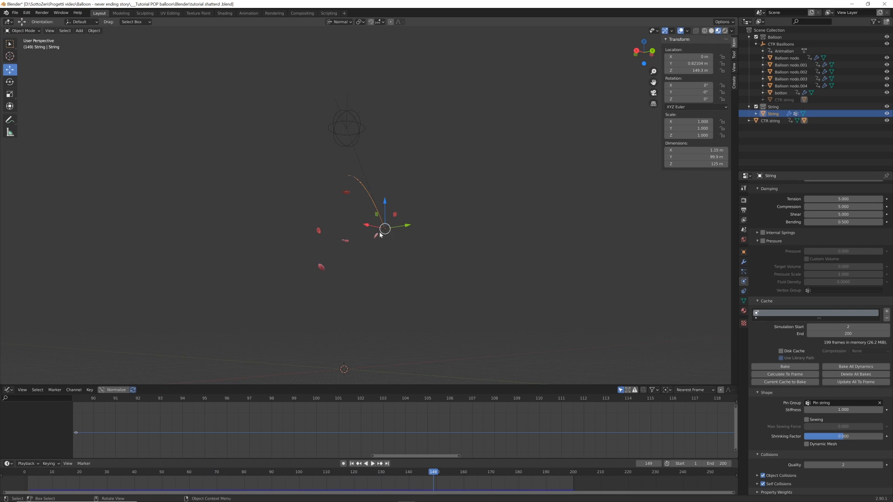
Inspect the falling balloon fragments next to the string at frame 149
{"action": "left_click", "coordinate": [376, 236]}
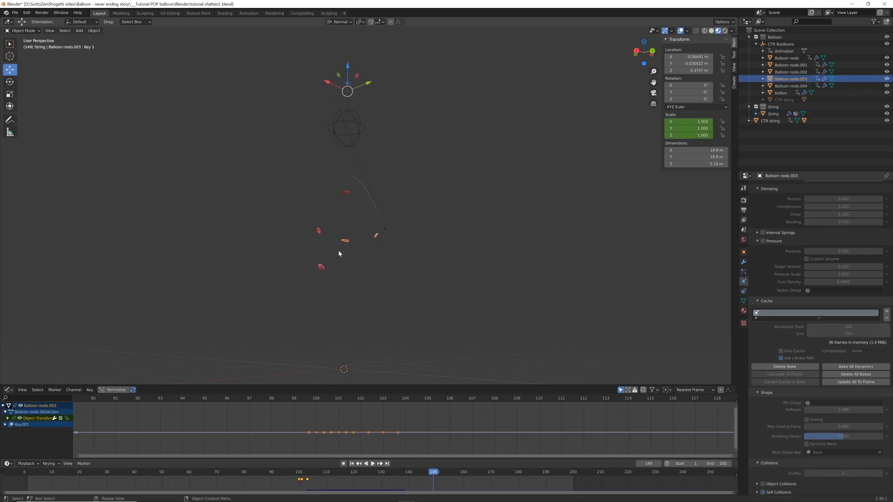
{"action": "left_click", "coordinate": [319, 231]}
{"action": "left_click", "coordinate": [345, 193]}
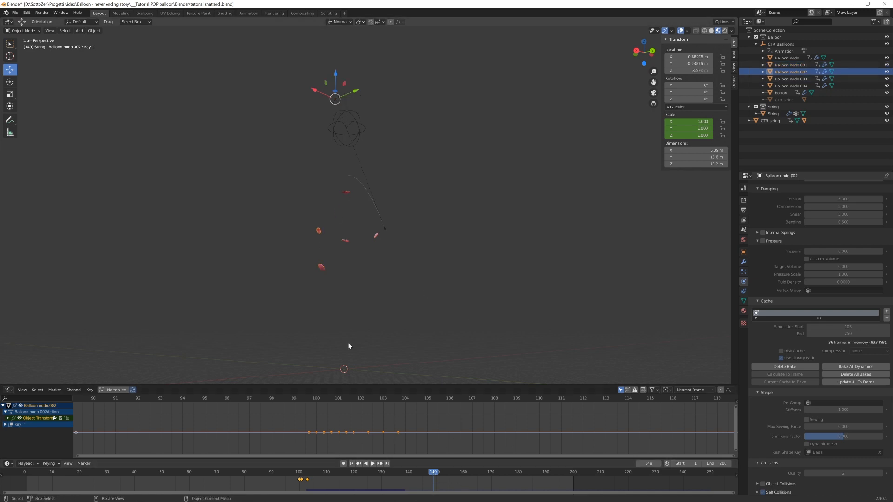
{"action": "scroll", "coordinate": [373, 288], "scroll_direction": "up", "scroll_amount": 4}
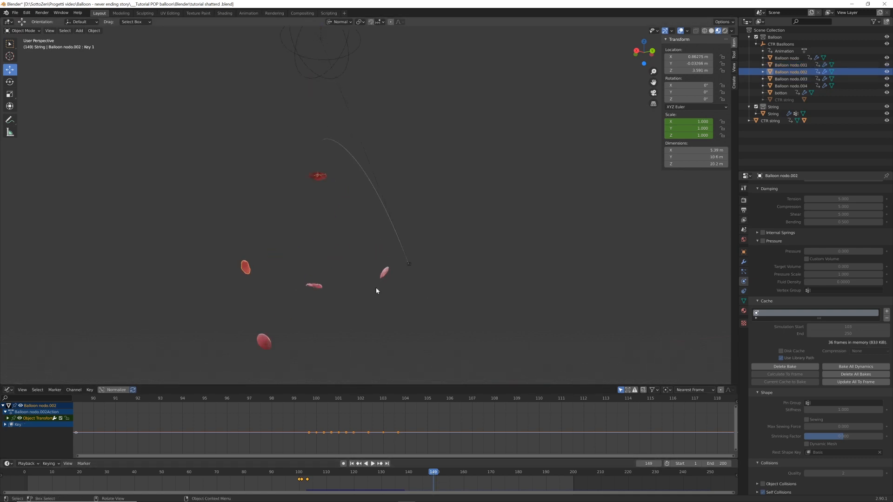
{"action": "scroll", "coordinate": [378, 290], "scroll_direction": "down", "scroll_amount": 3}
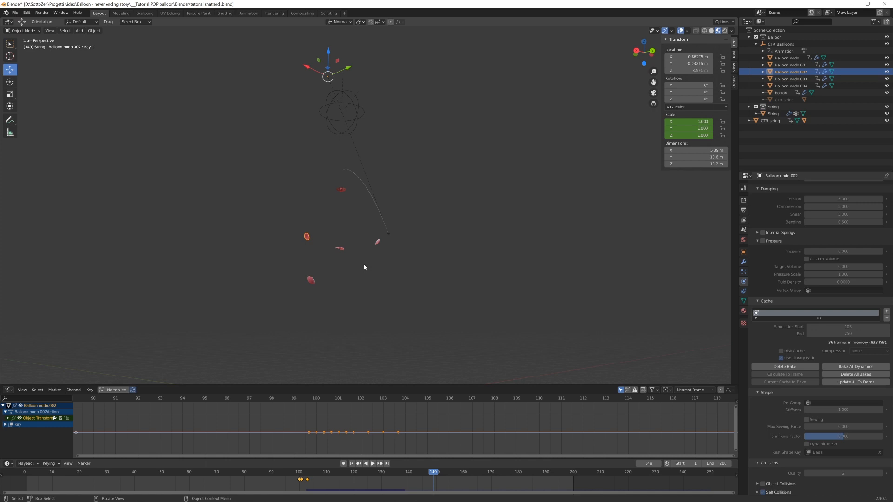
Return to frame 1 and add a Wind force field at the world origin, at the string's lower end
{"action": "key", "text": "shift+Left"}
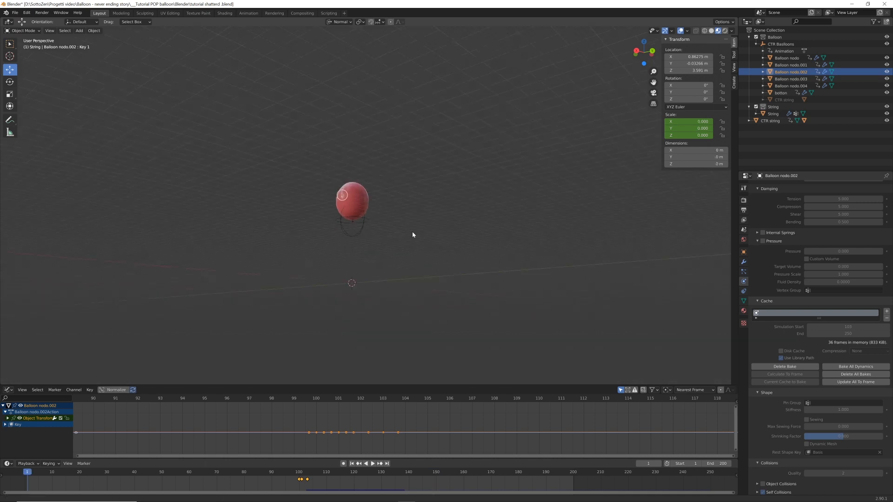
{"action": "middle_click_drag", "start_coordinate": [412, 234], "coordinate": [416, 256]}
{"action": "scroll", "coordinate": [416, 283], "scroll_direction": "up", "scroll_amount": 2}
{"action": "middle_click_drag", "start_coordinate": [416, 296], "coordinate": [412, 215], "text": "shift"}
{"action": "scroll", "coordinate": [418, 253], "scroll_direction": "up", "scroll_amount": 2}
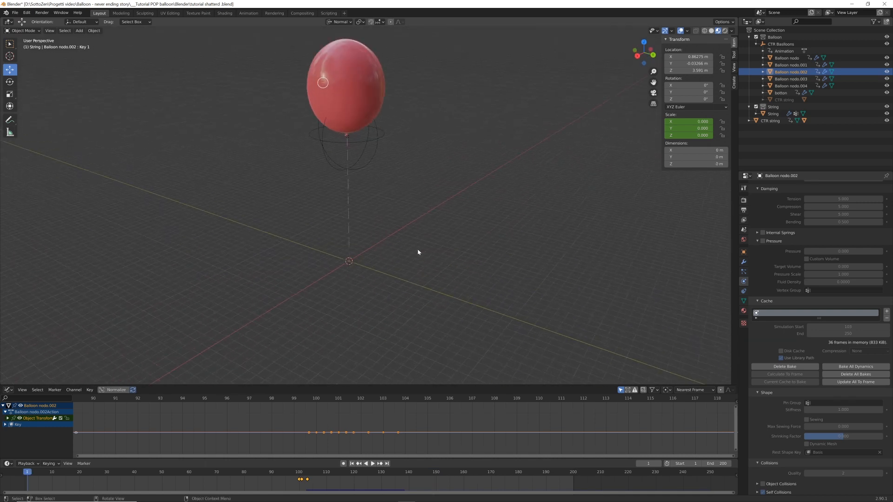
{"action": "scroll", "coordinate": [344, 201], "scroll_direction": "up", "scroll_amount": 1}
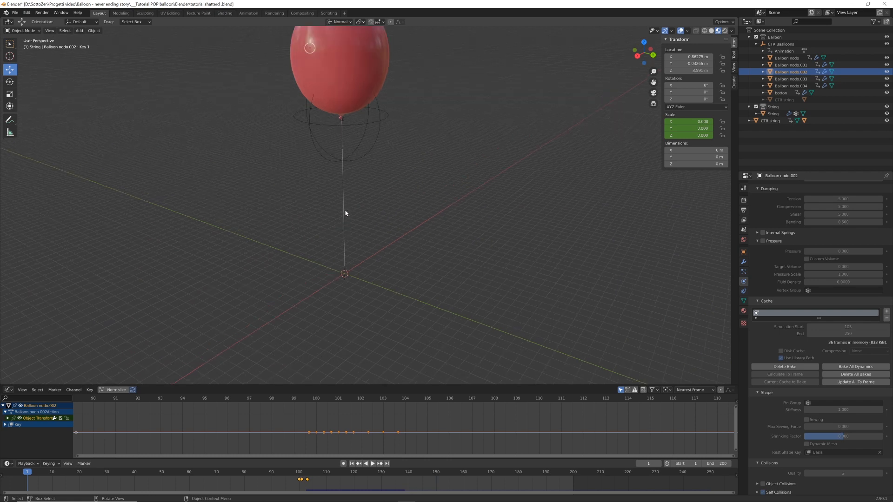
{"action": "left_click", "coordinate": [344, 213]}
{"action": "key", "text": "shift+a"}
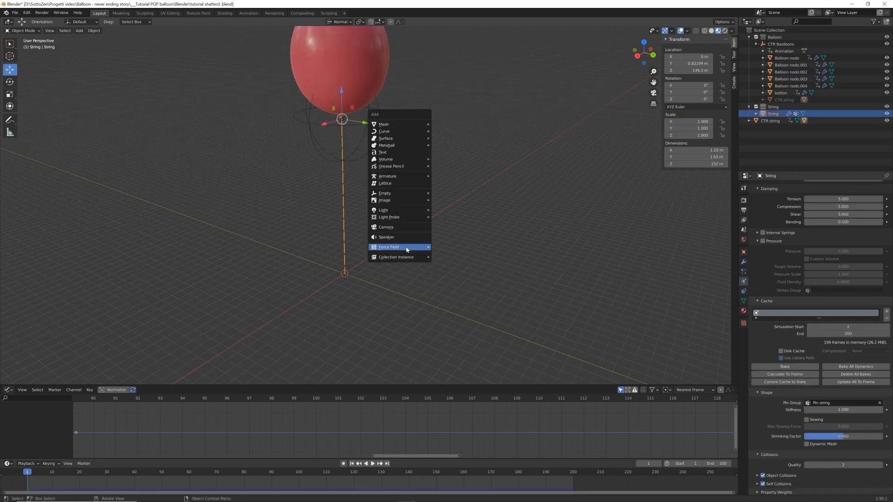
{"action": "mouse_move", "coordinate": [407, 249]}
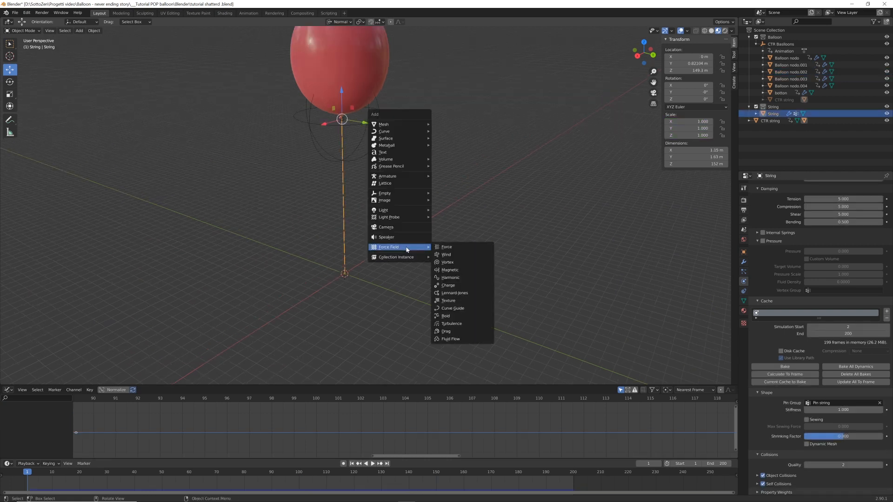
{"action": "left_click", "coordinate": [446, 254]}
In front view, rotate the wind field sideways until its Y rotation is -70°, aiming it slightly upward
{"action": "key", "text": "KP_Decimal"}
{"action": "scroll", "coordinate": [467, 263], "scroll_direction": "down", "scroll_amount": 7}
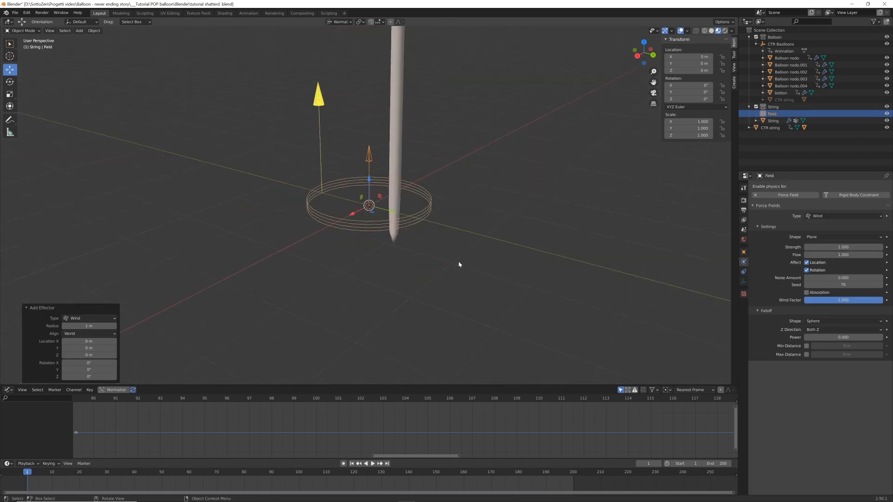
{"action": "middle_click_drag", "start_coordinate": [466, 263], "coordinate": [484, 249]}
{"action": "key", "text": "KP_1"}
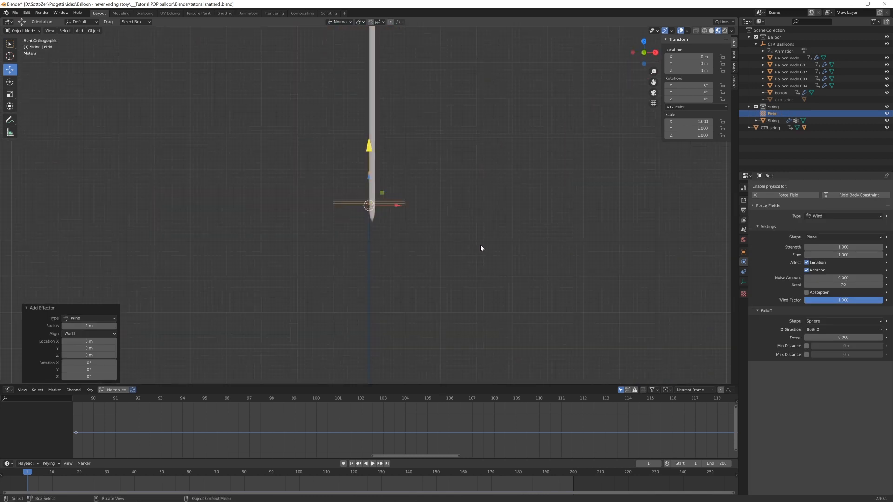
{"action": "key", "text": "r"}
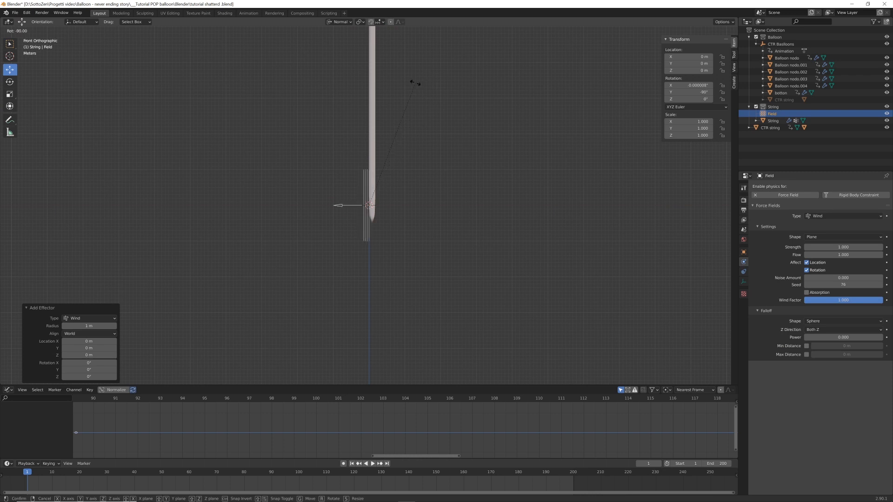
{"action": "left_click", "coordinate": [415, 83]}
{"action": "key", "text": "r"}
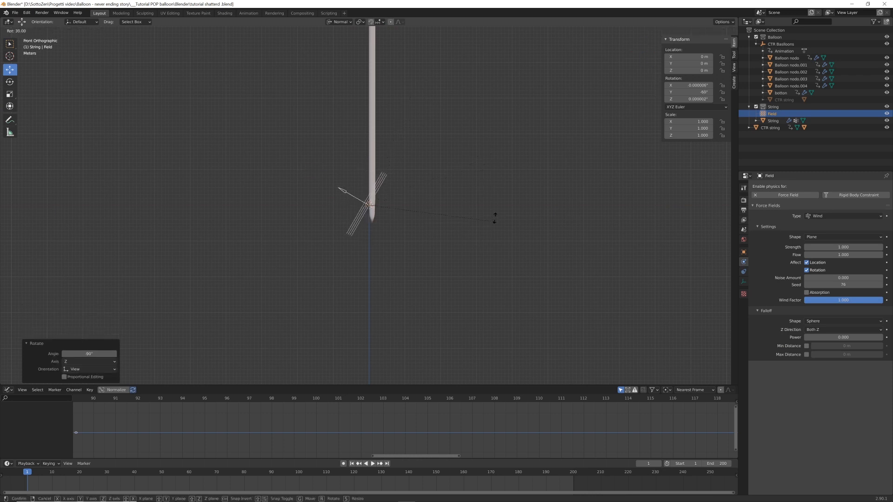
{"action": "left_click", "coordinate": [500, 197], "text": "ctrl"}
Set the wind force field's Strength to 600
{"action": "scroll", "coordinate": [461, 217], "scroll_direction": "down", "scroll_amount": 2}
{"action": "left_click_drag", "start_coordinate": [419, 208], "coordinate": [429, 240], "text": "shift"}
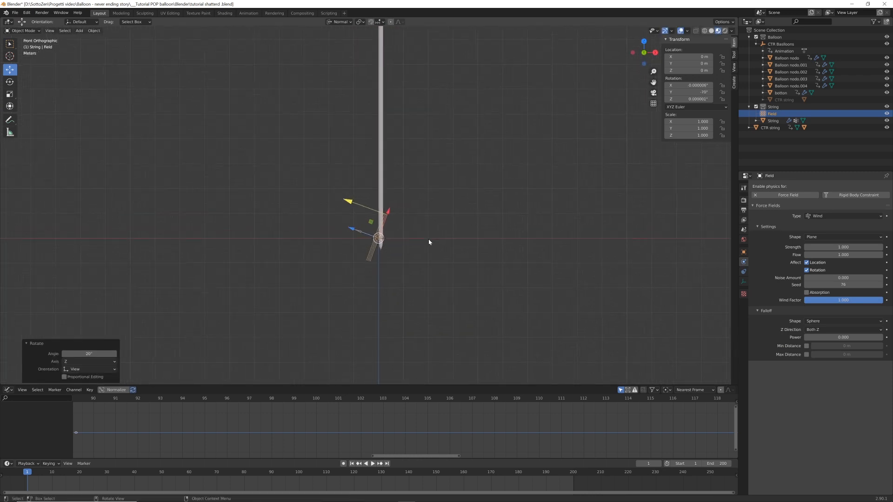
{"action": "scroll", "coordinate": [429, 240], "scroll_direction": "up", "scroll_amount": 3}
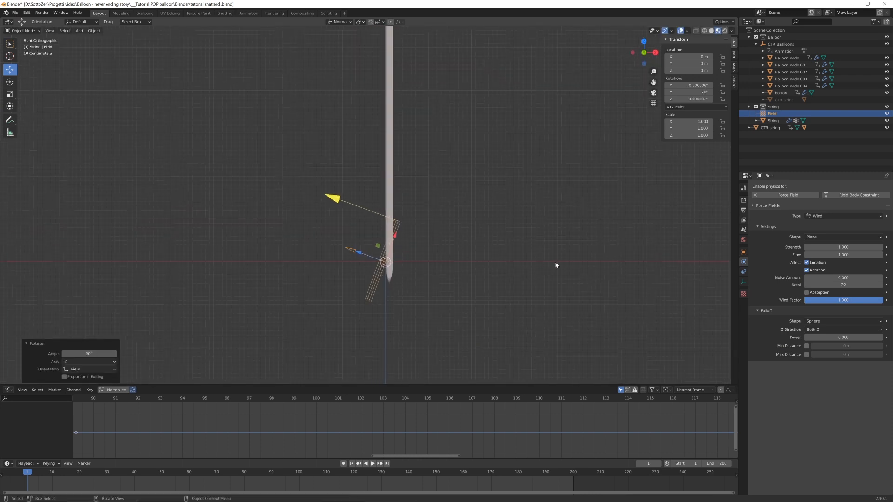
{"action": "left_click", "coordinate": [844, 247]}
{"action": "type", "text": "1.0"}
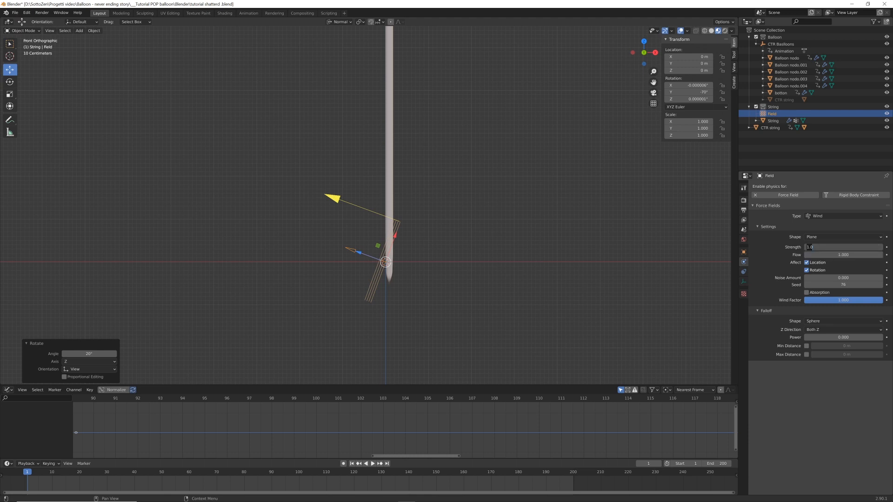
{"action": "key", "text": "Return"}
Switch the transform orientation to Global and insert a Rotation keyframe on the wind field at frame 1
{"action": "scroll", "coordinate": [531, 261], "scroll_direction": "down", "scroll_amount": 6}
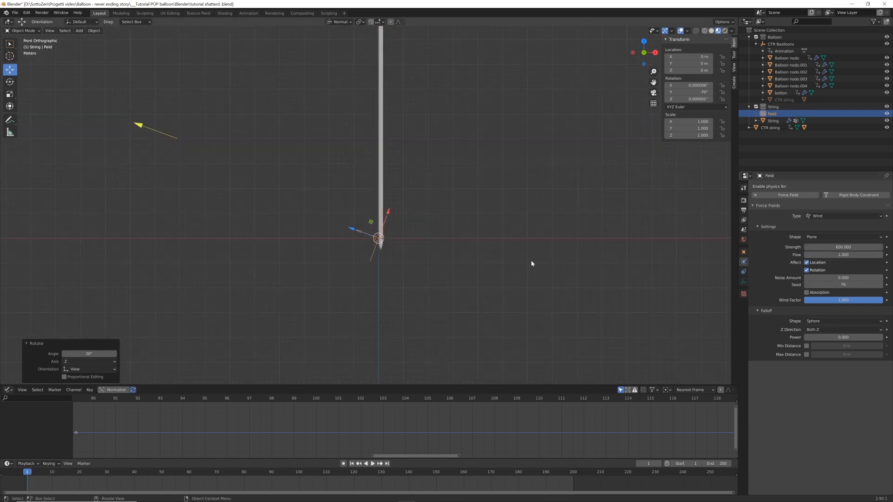
{"action": "middle_click_drag", "start_coordinate": [474, 265], "coordinate": [480, 291]}
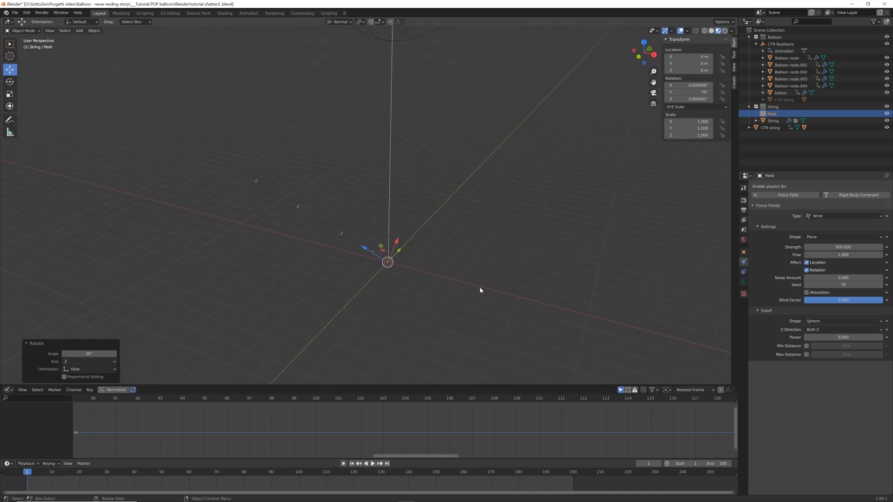
{"action": "left_click", "coordinate": [340, 22]}
{"action": "left_click", "coordinate": [335, 44]}
{"action": "key", "text": "i"}
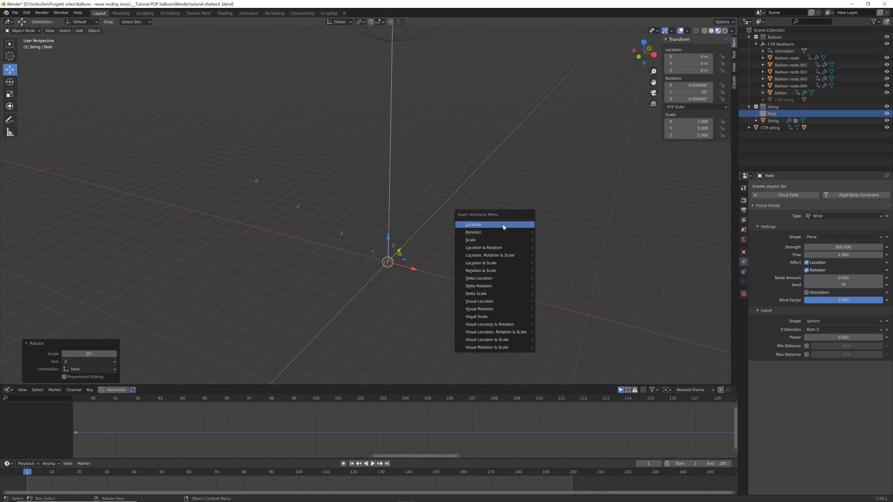
{"action": "left_click", "coordinate": [498, 232]}
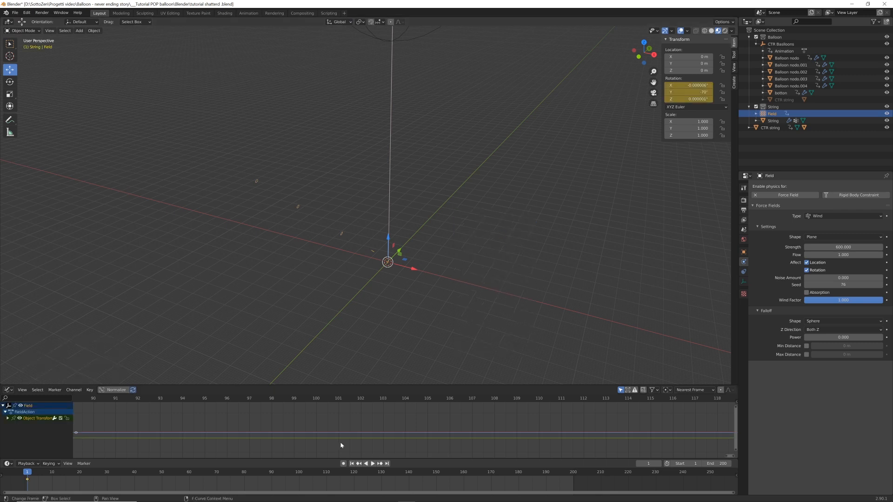
At frame 51, rotate the wind field about -141° around the global Z axis and keyframe its rotation
{"action": "scroll", "coordinate": [343, 437], "scroll_direction": "down", "scroll_amount": 4}
{"action": "key", "text": "Home"}
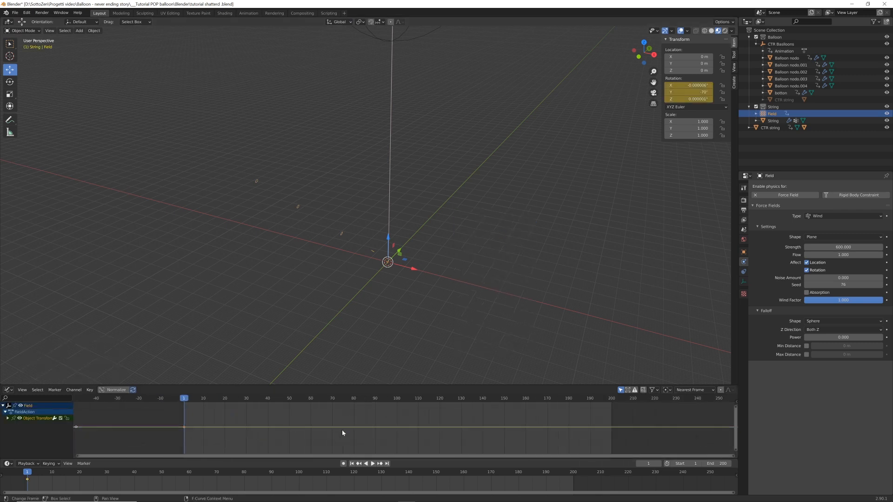
{"action": "left_click", "coordinate": [291, 399]}
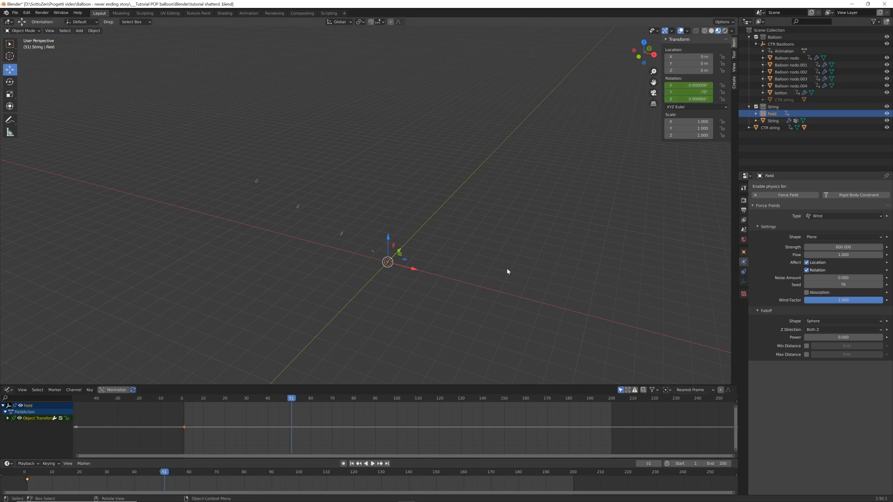
{"action": "key", "text": "r"}
{"action": "key", "text": "z"}
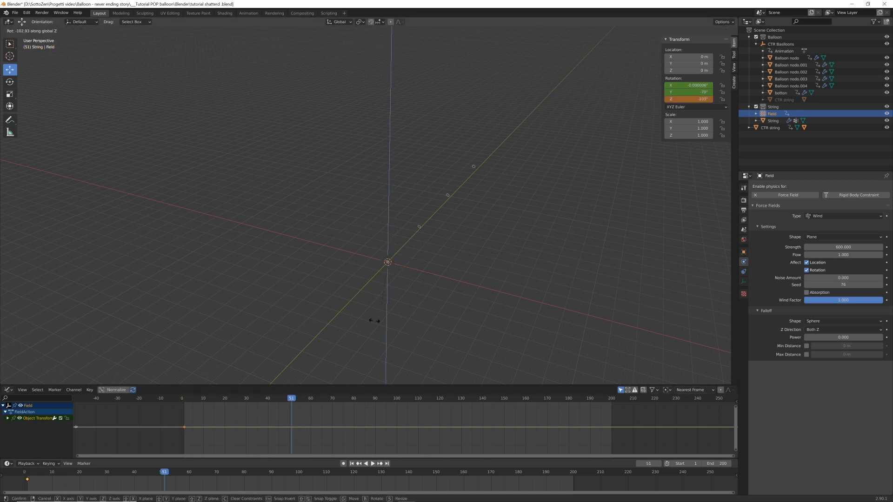
{"action": "left_click", "coordinate": [339, 309]}
{"action": "key", "text": "i"}
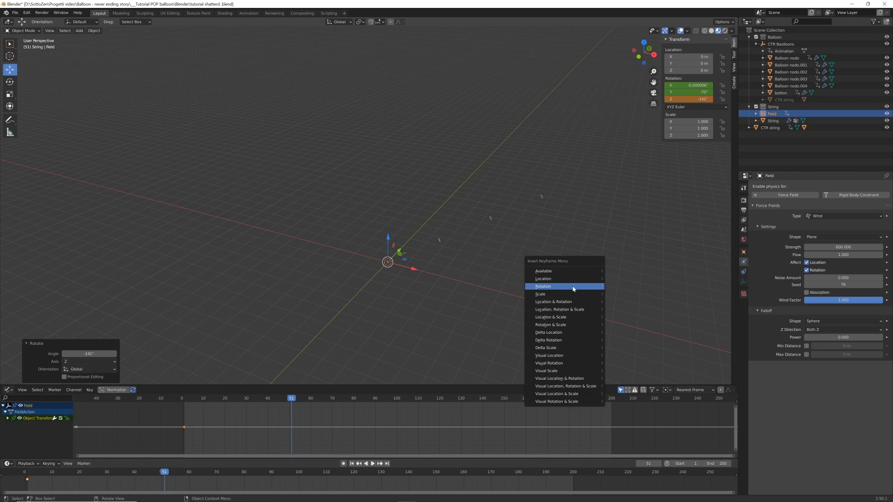
{"action": "left_click", "coordinate": [573, 290]}
At frame 100, rotate the wind field 210° around the global Z axis and insert a Rotation keyframe
{"action": "left_click", "coordinate": [397, 399]}
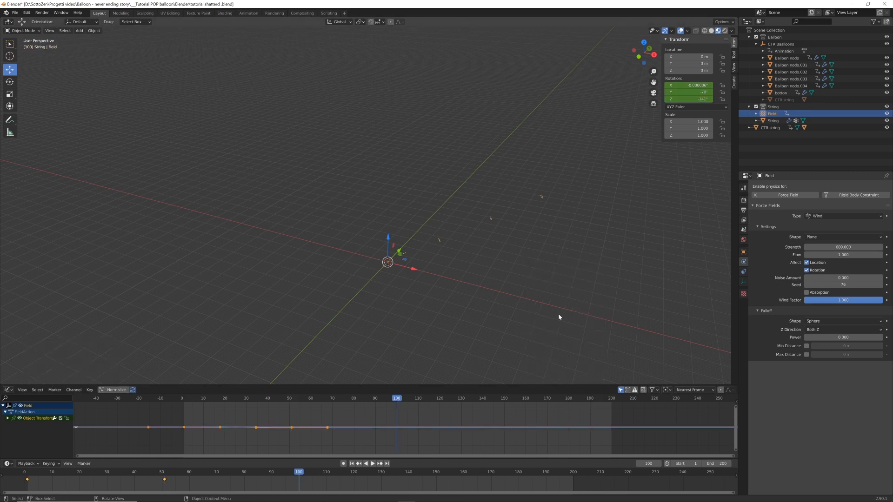
{"action": "type", "text": "rz210"}
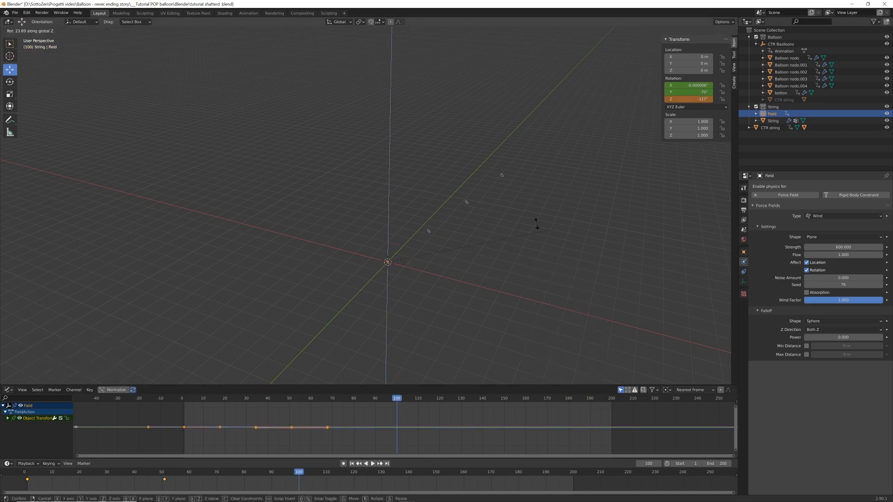
{"action": "key", "text": "Return"}
{"action": "key", "text": "i"}
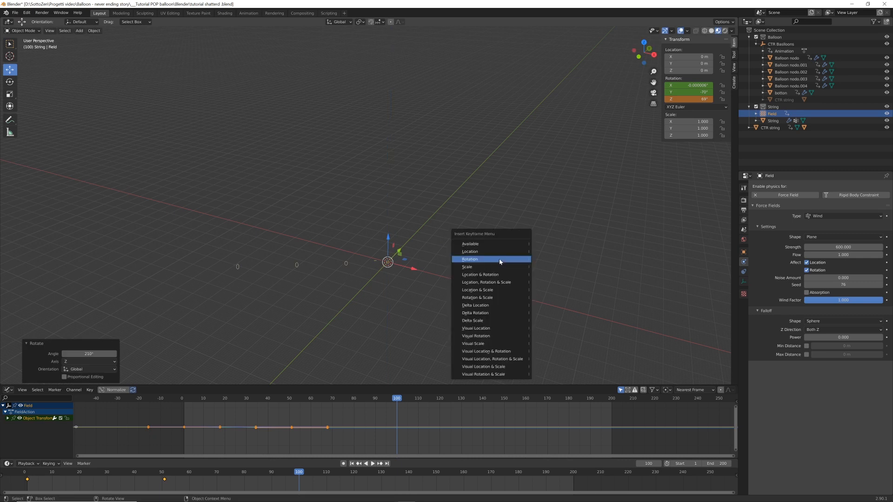
{"action": "left_click", "coordinate": [499, 258]}
{"action": "scroll", "coordinate": [488, 315], "scroll_direction": "down", "scroll_amount": 3}
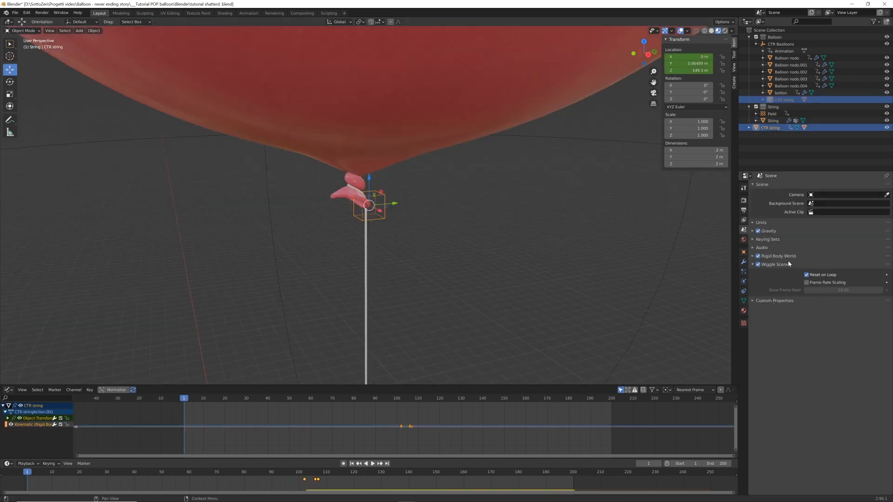
In the scene's Rigid Body World field weights, set Wind to 0
{"action": "left_click", "coordinate": [752, 257]}
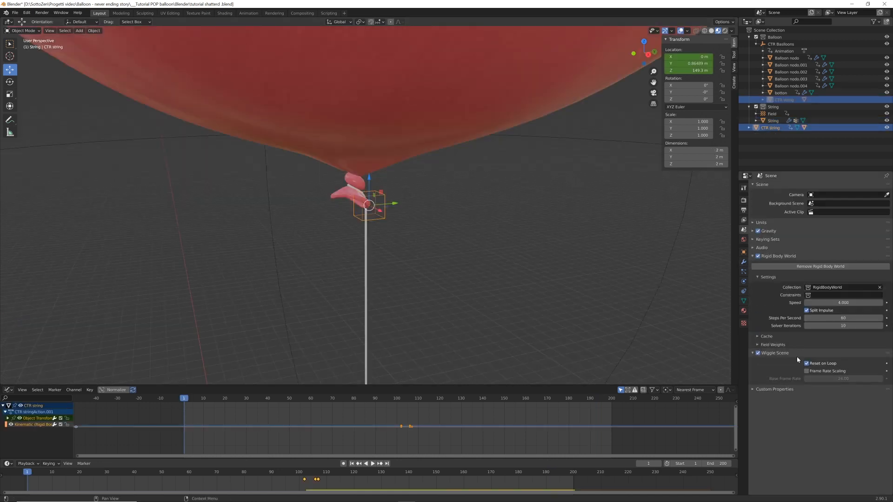
{"action": "left_click", "coordinate": [761, 346]}
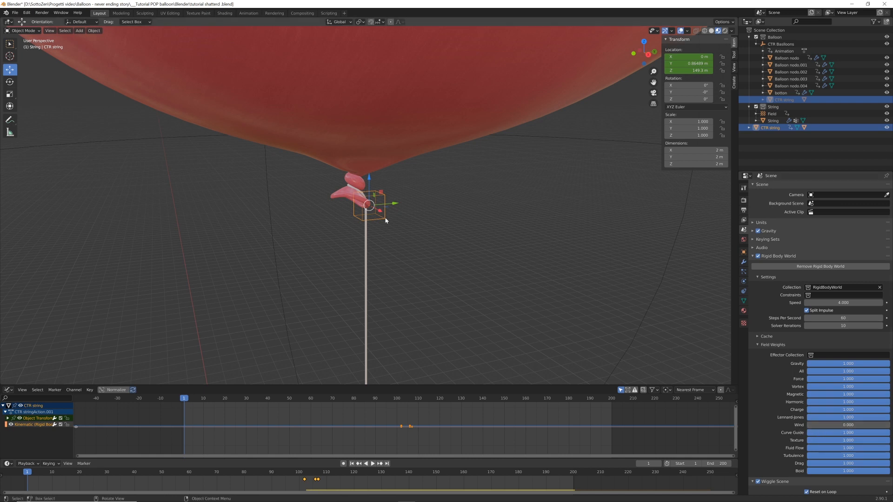
Play the rising balloon animation with the string selected and examine how the wind moves the string
{"action": "scroll", "coordinate": [384, 231], "scroll_direction": "down", "scroll_amount": 6}
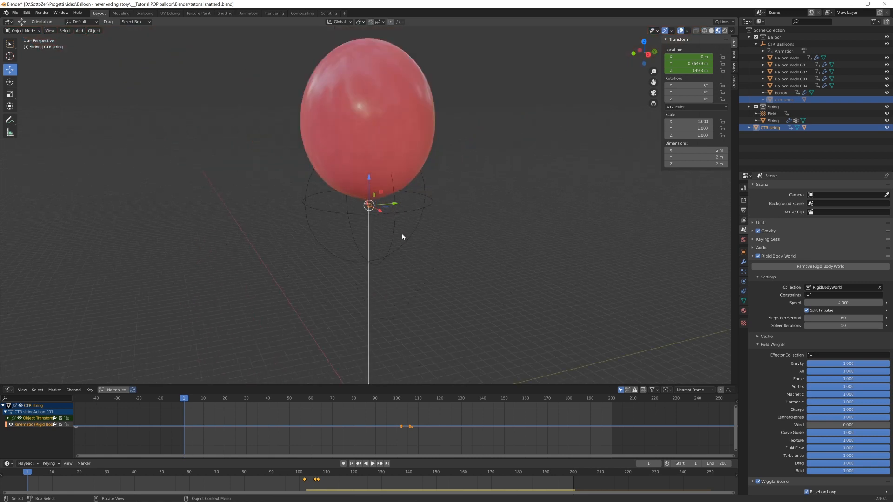
{"action": "key", "text": "space"}
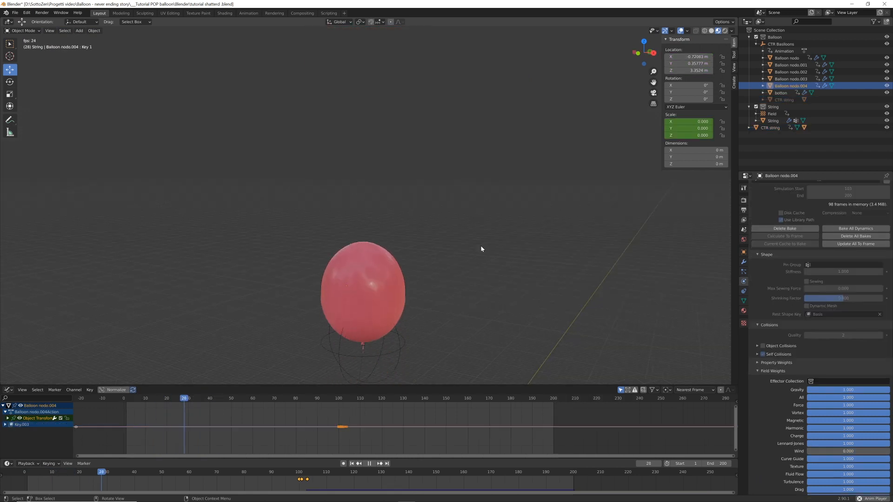
{"action": "key", "text": "space"}
{"action": "left_click", "coordinate": [380, 302]}
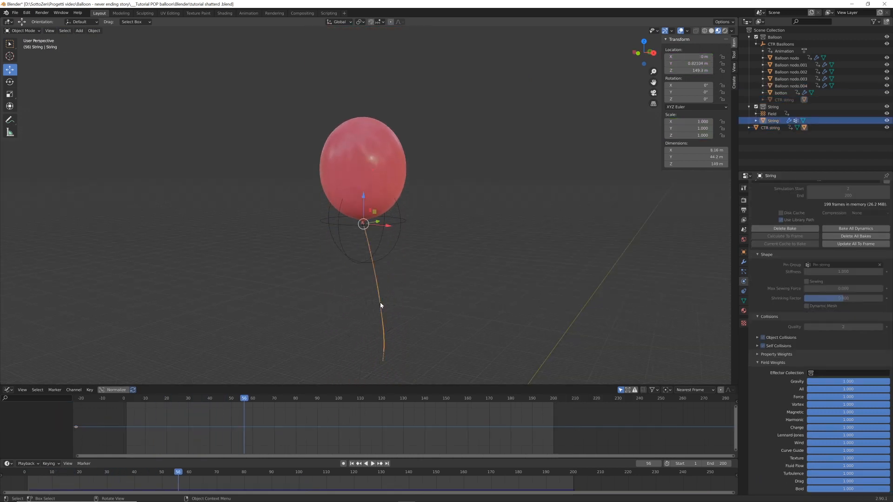
{"action": "key", "text": "shift+Left"}
{"action": "key", "text": "space"}
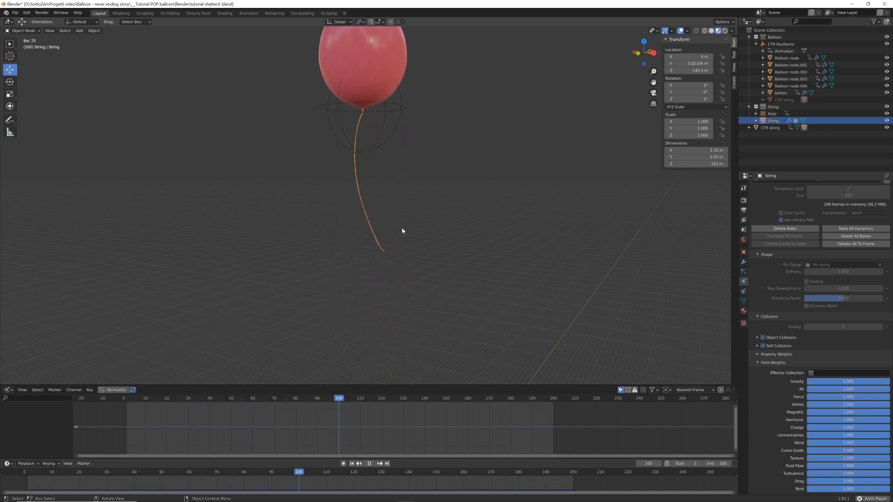
{"action": "key", "text": "space"}
Select the popped balloon fragments one after another and check the Wind value in their cloth field weights
{"action": "left_click", "coordinate": [434, 196]}
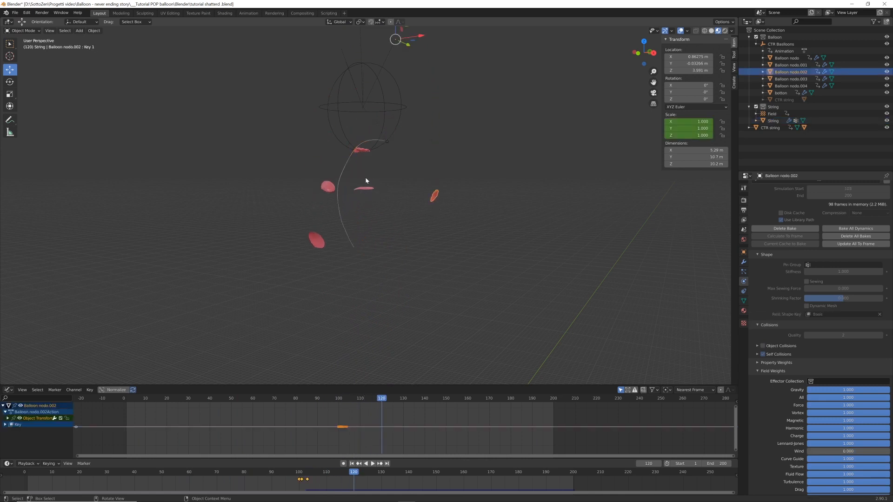
{"action": "left_click", "coordinate": [367, 151]}
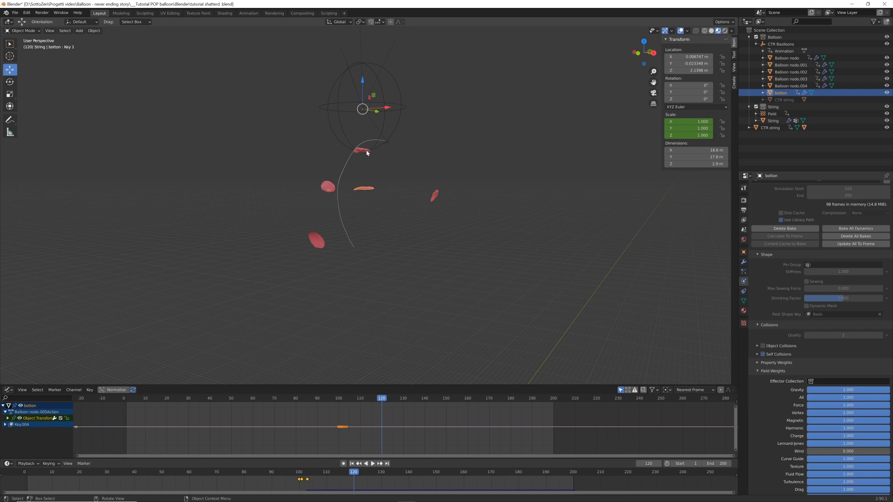
{"action": "left_click", "coordinate": [329, 187]}
{"action": "left_click", "coordinate": [316, 244]}
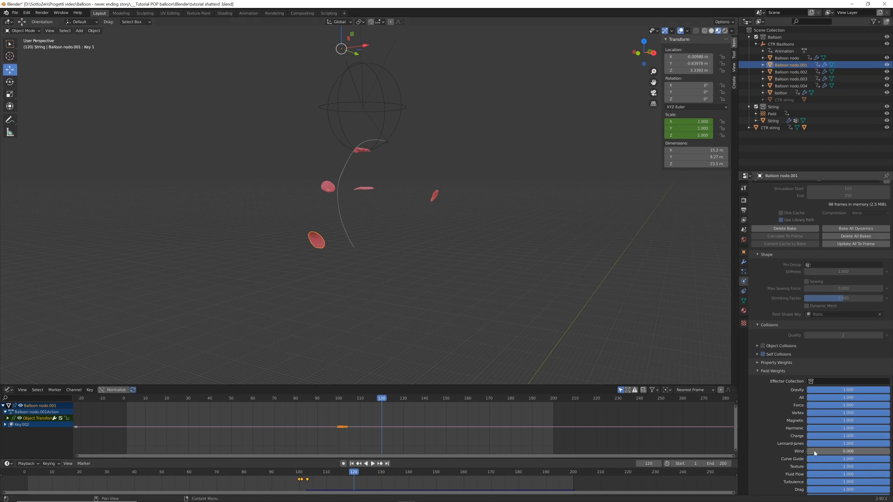
{"action": "left_click", "coordinate": [365, 188]}
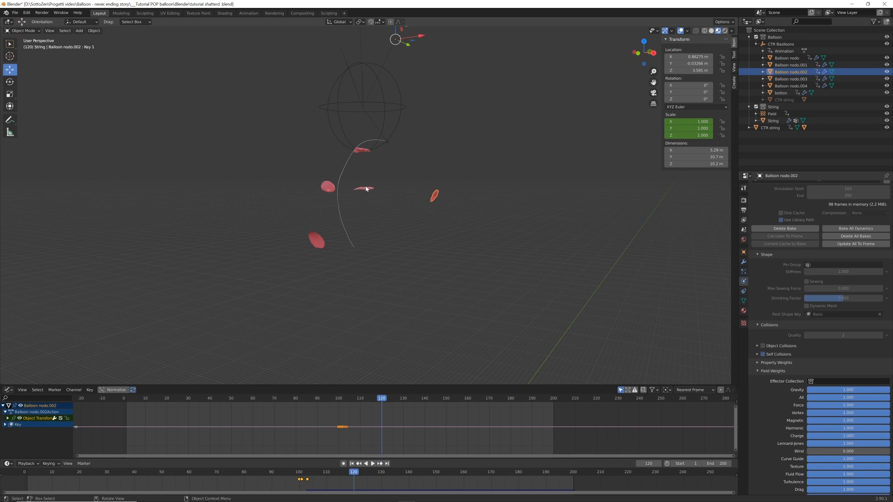
{"action": "left_click", "coordinate": [331, 187]}
Replay the animation from the first frame with the string selected, examining its motion through the balloon's pop
{"action": "key", "text": "shift+Left"}
{"action": "key", "text": "space"}
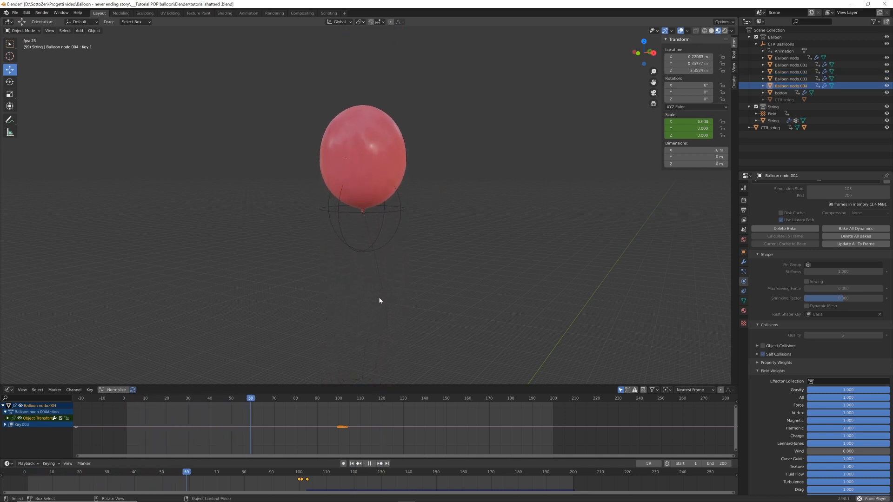
{"action": "key", "text": "space"}
{"action": "left_click", "coordinate": [386, 264]}
{"action": "key", "text": "space"}
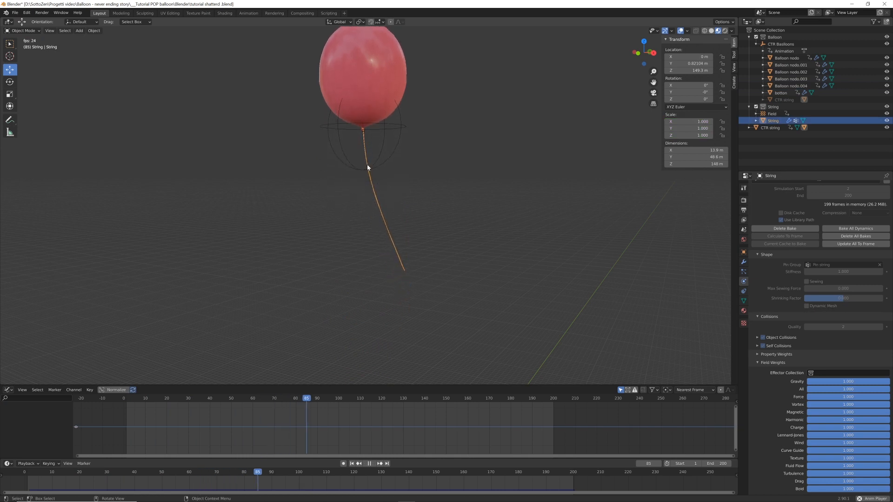
{"action": "key", "text": "space"}
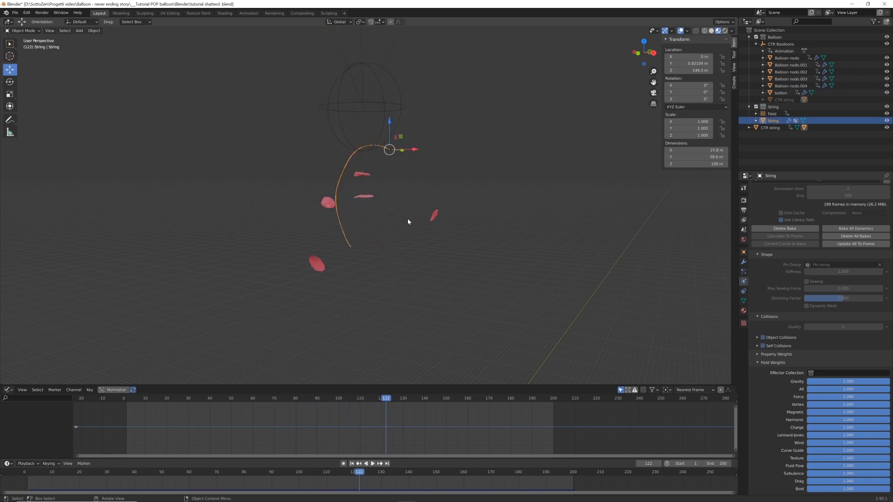